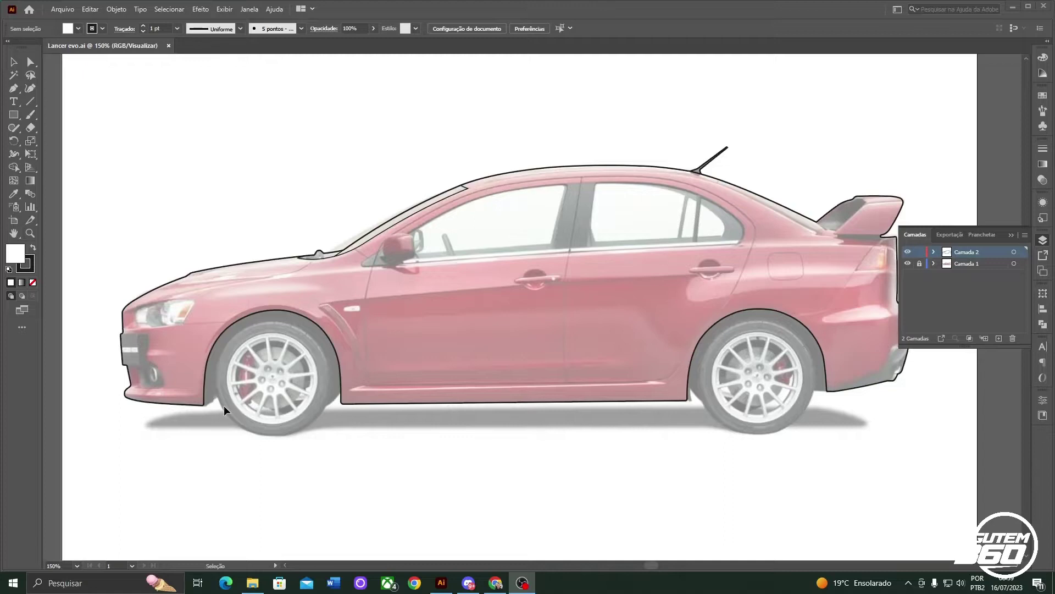
Step: Set the stroke weight for new paths to 0,5 pt
alt+scroll(66, 302, up, 3)
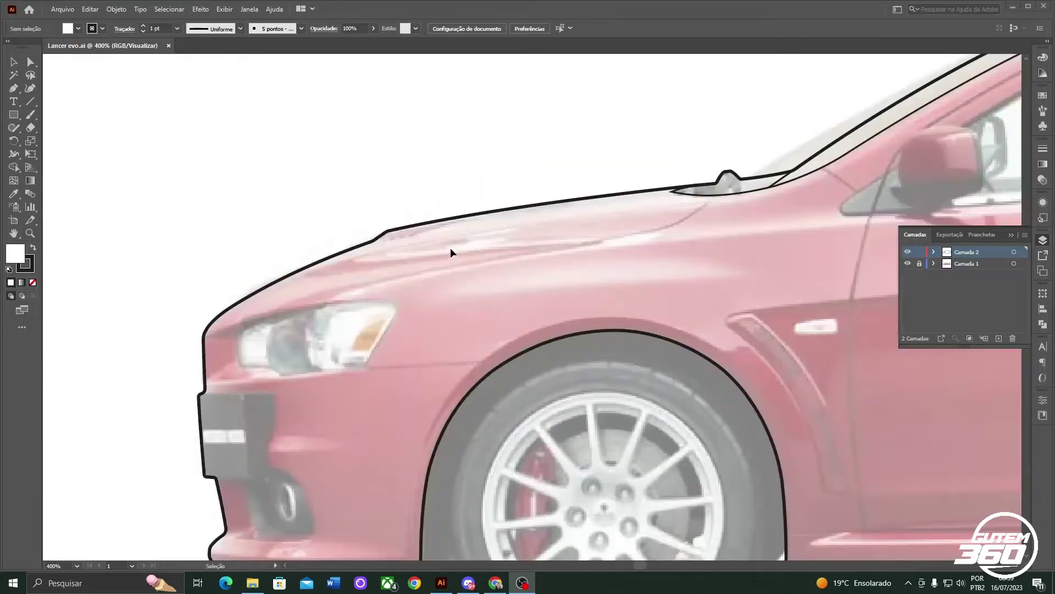
alt+scroll(422, 226, up, 1)
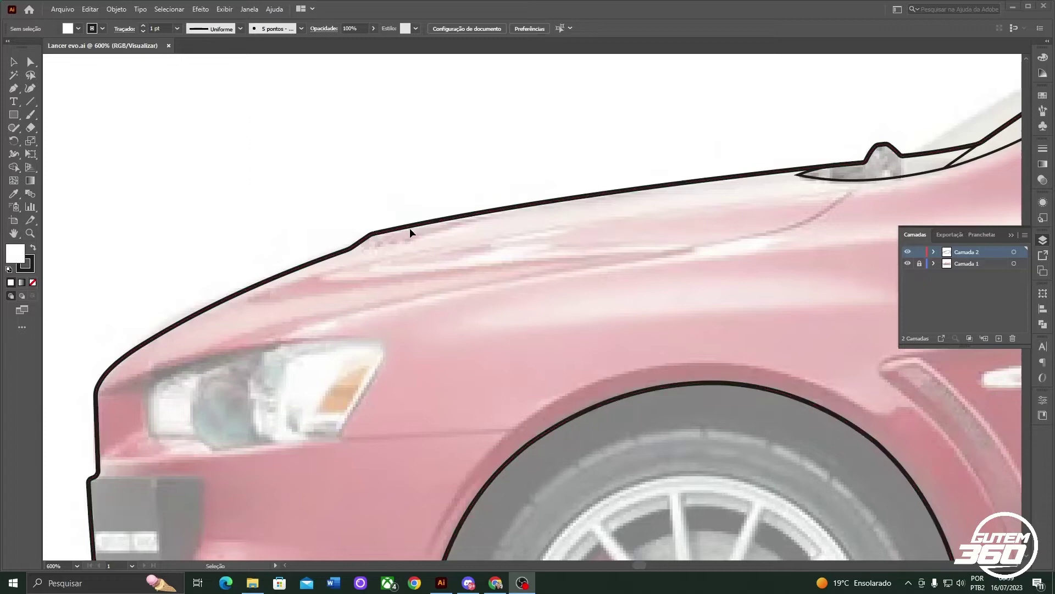
alt+scroll(407, 229, down, 2)
alt+scroll(408, 225, up, 2)
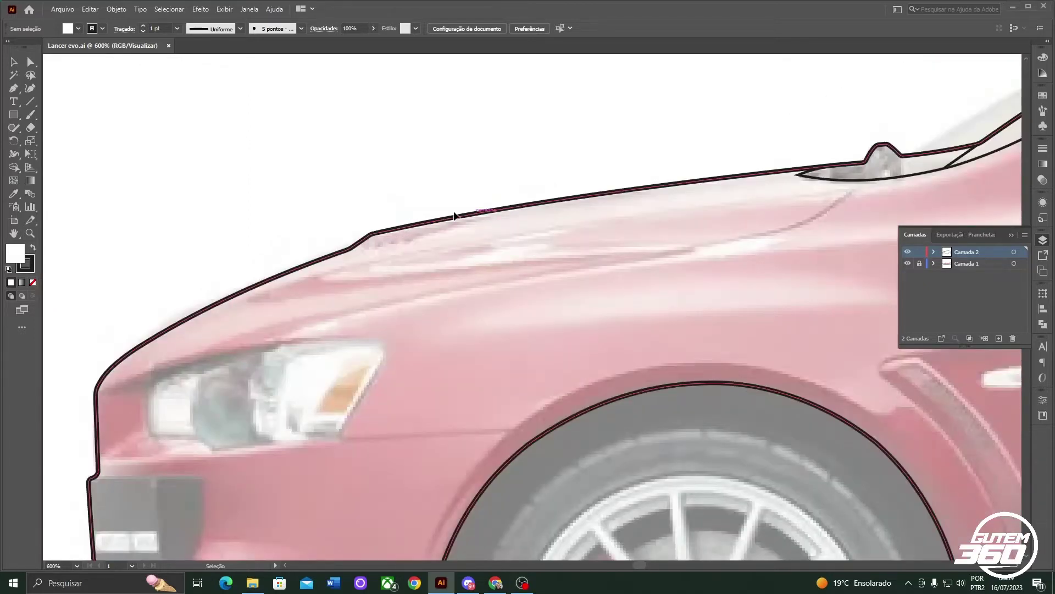
click(177, 28)
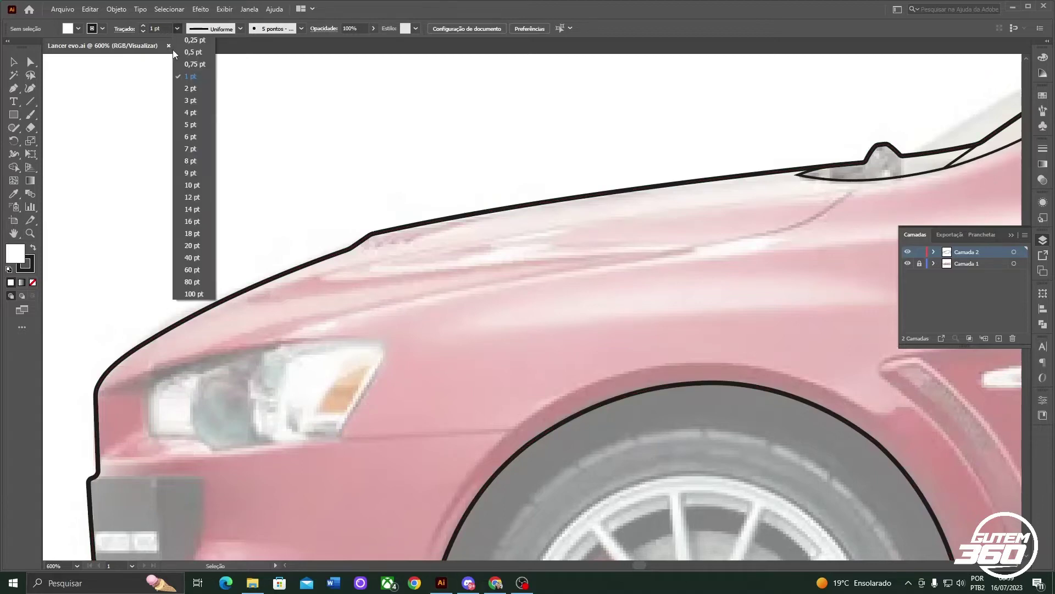
click(348, 261)
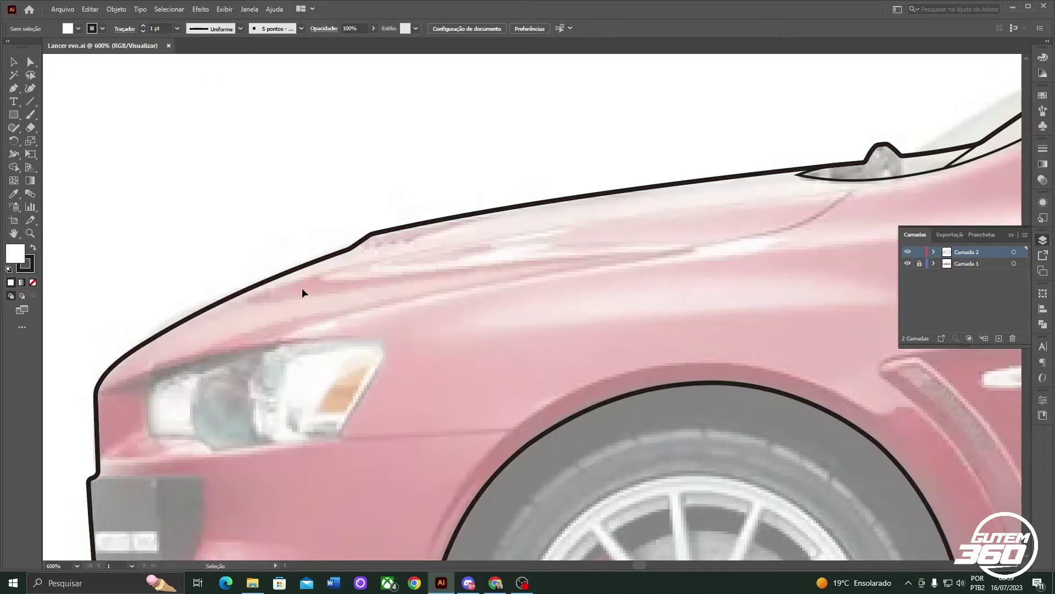
alt+scroll(302, 288, down, 2)
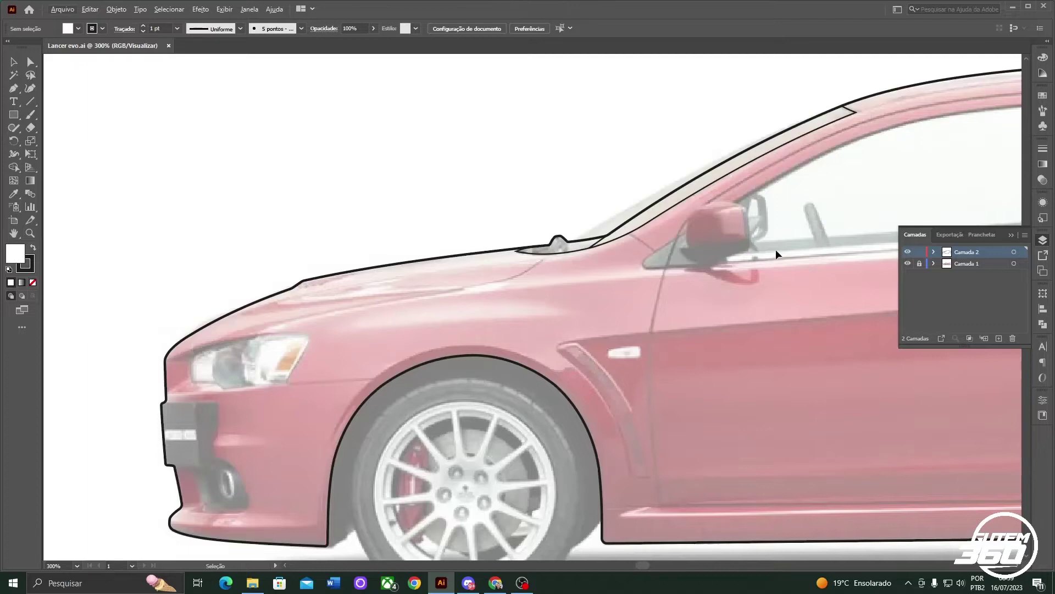
key(ctrl+1)
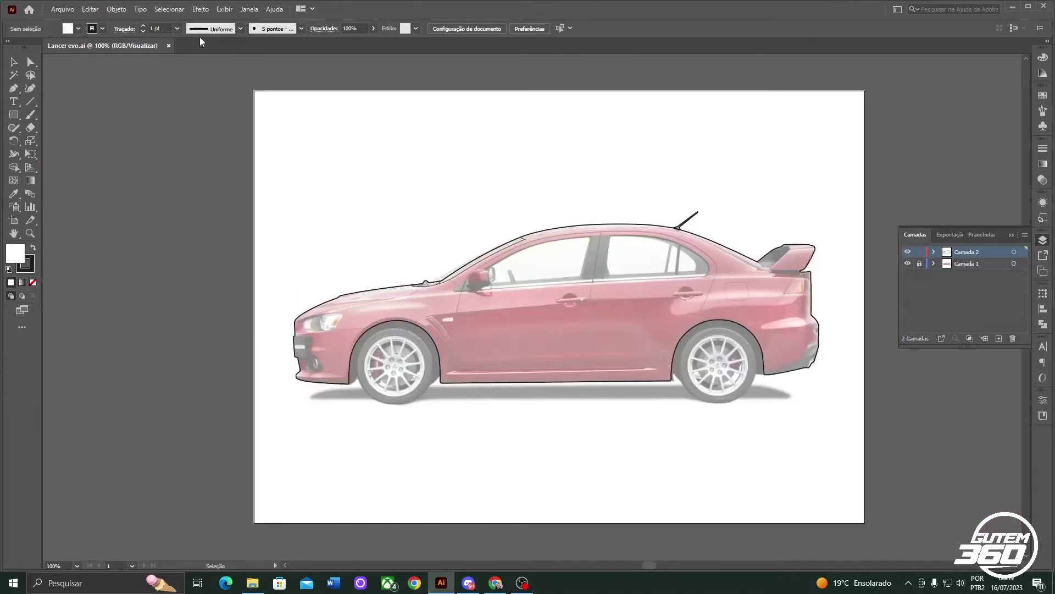
click(177, 28)
click(194, 51)
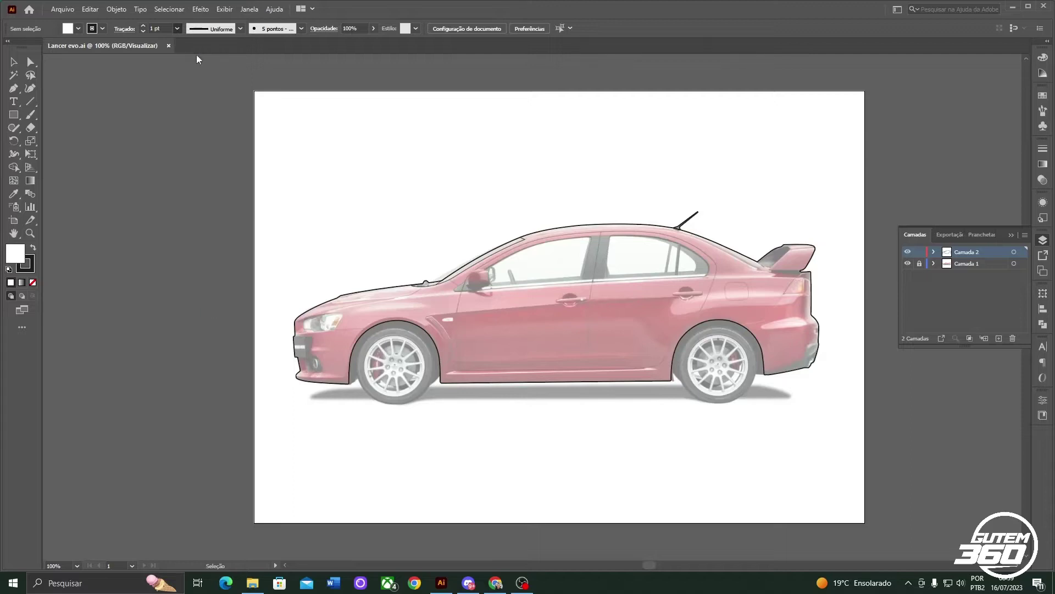
Step: Start tracing the front headlight with the Pen tool, placing anchor points along its upper edge and down its front end
scroll(289, 308, up, 3)
scroll(569, 404, down, 2)
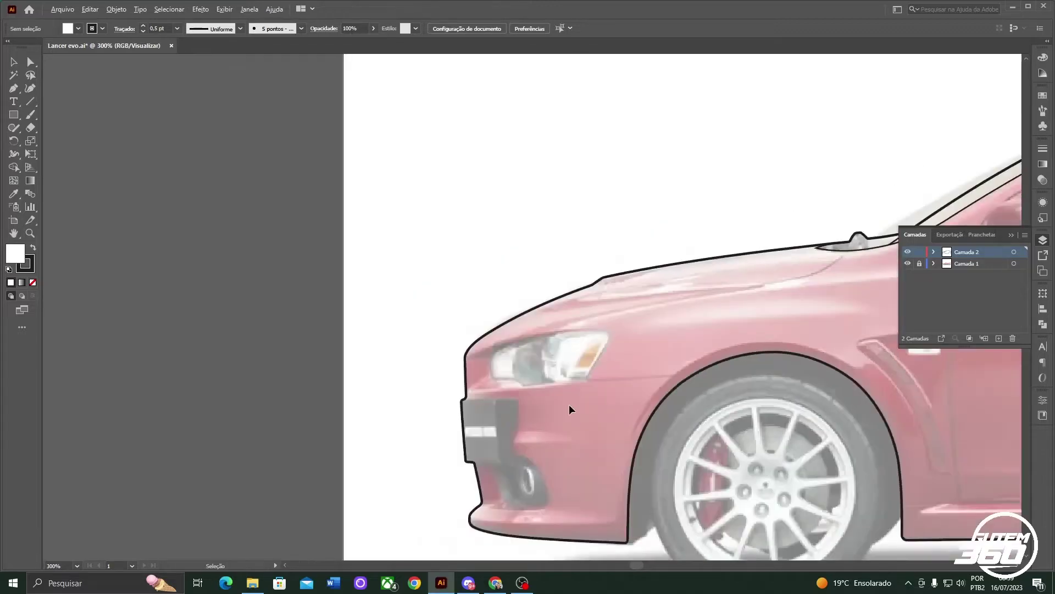
scroll(569, 404, up, 4)
scroll(586, 362, right, 3)
scroll(460, 334, down, 1)
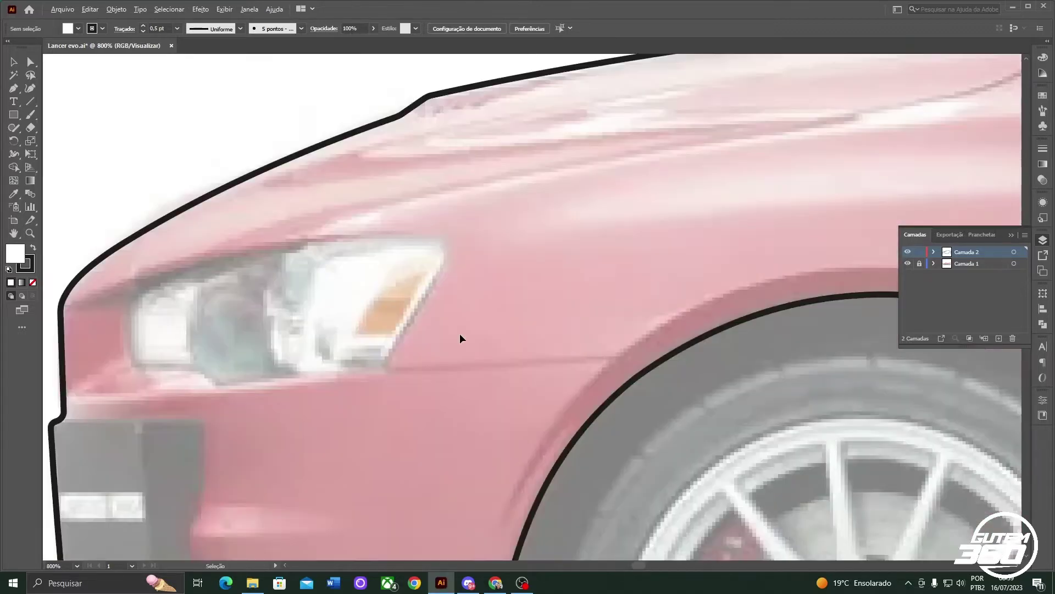
key(p)
click(390, 233)
click(155, 279)
click(127, 304)
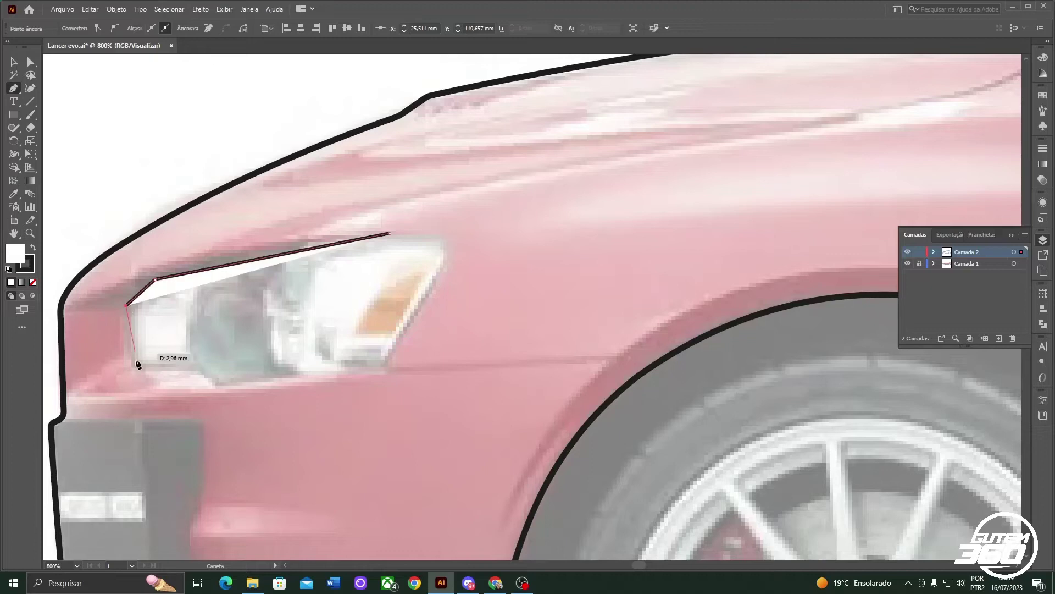
click(131, 356)
click(136, 362)
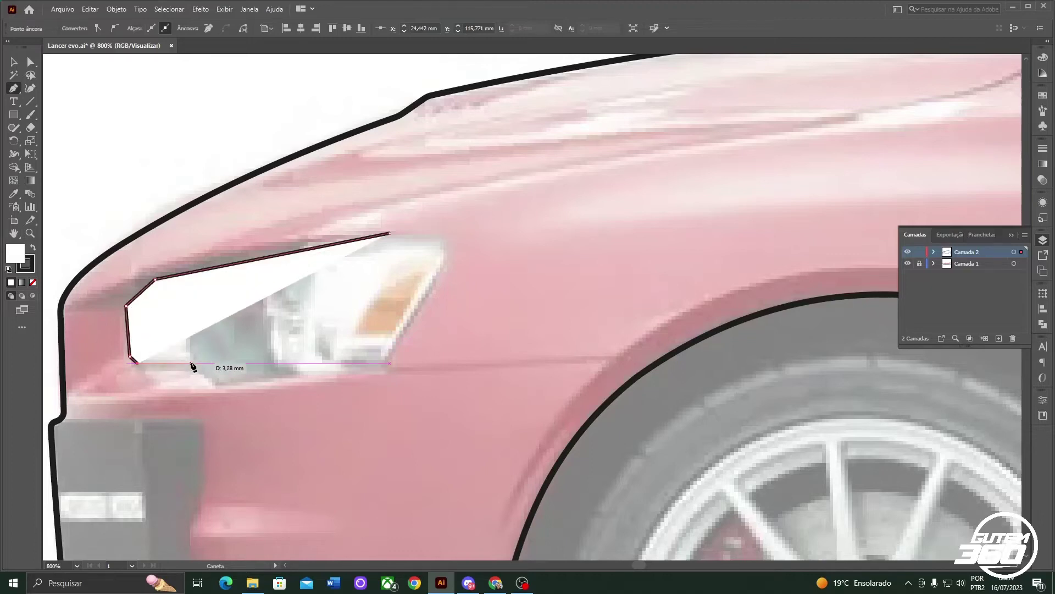
Step: Continue the headlight outline along its lower edge and up around its rear end, closing the path at the starting point
click(191, 362)
click(220, 381)
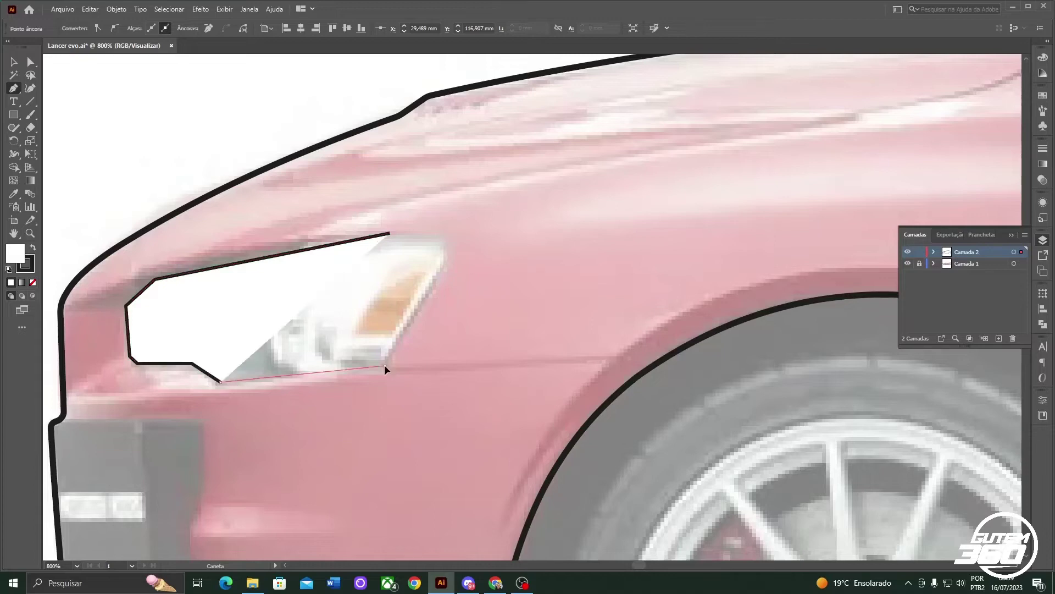
click(384, 365)
ctrl+click(445, 268)
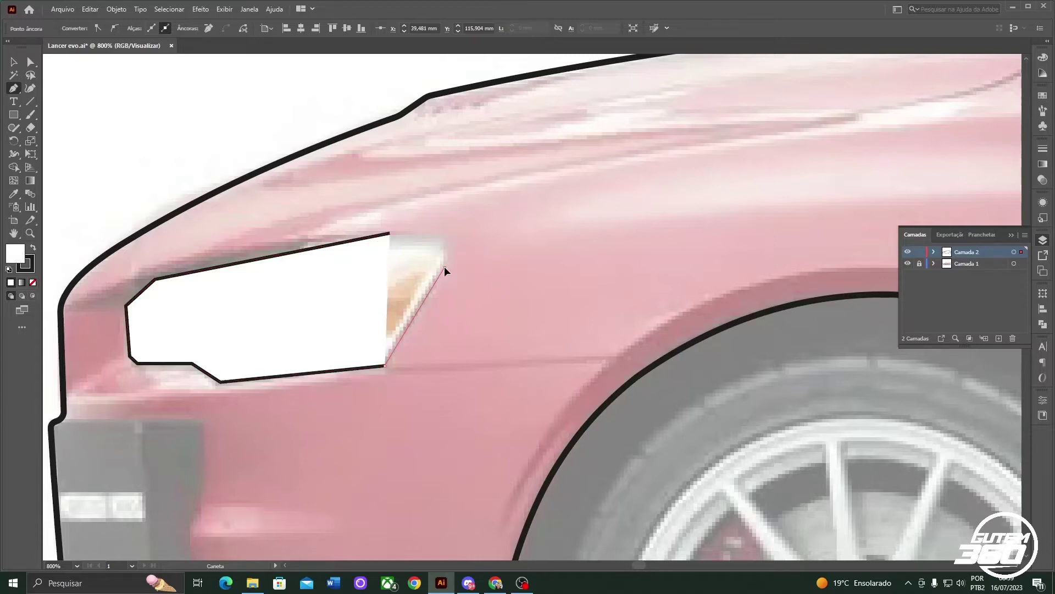
click(444, 266)
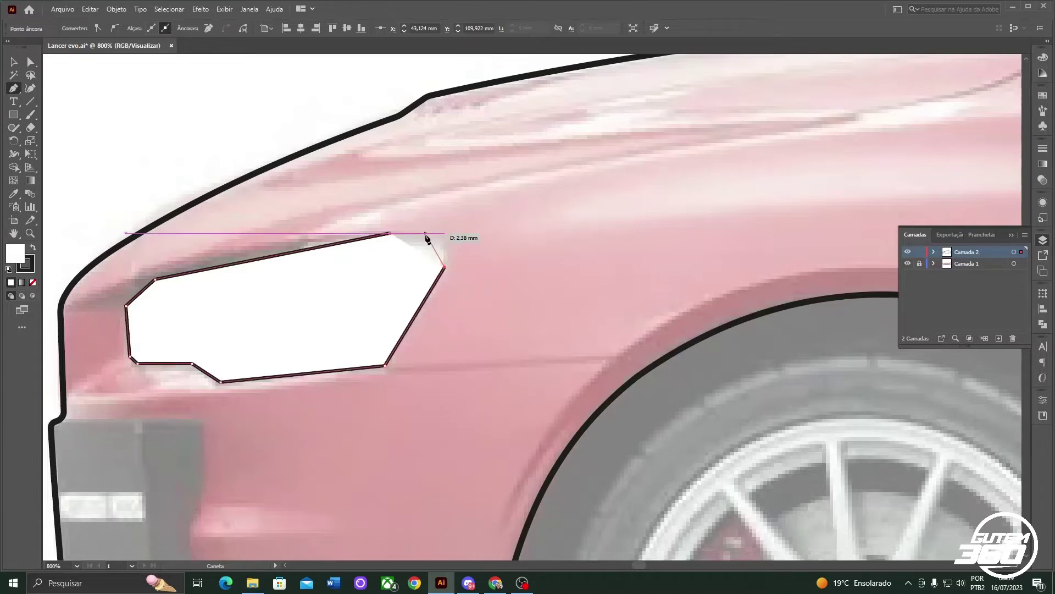
click(431, 233)
click(390, 234)
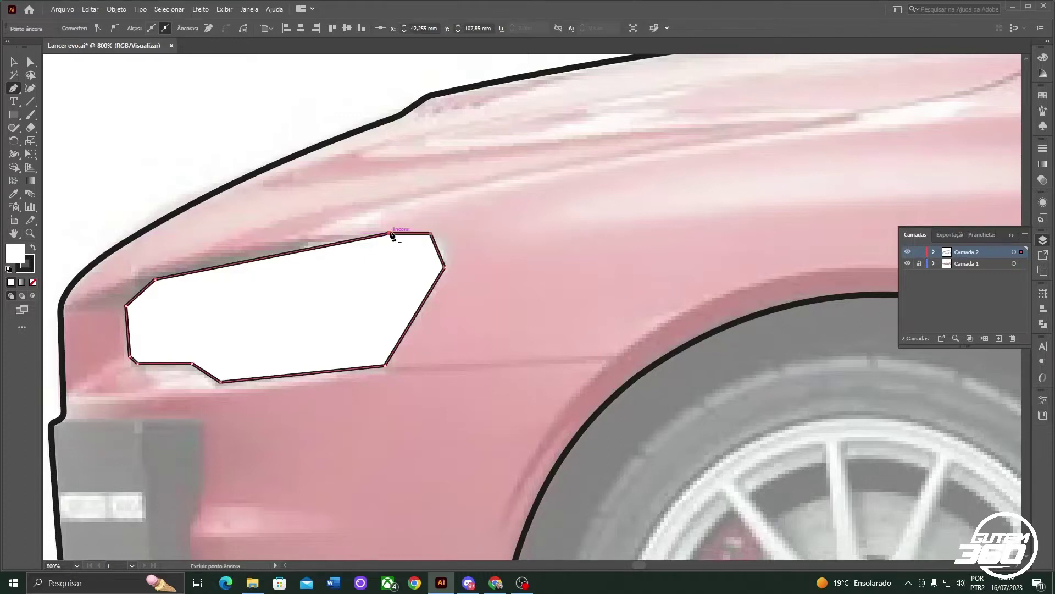
Step: Remove the fill from the headlight outline so only its stroke covers the photo
click(14, 63)
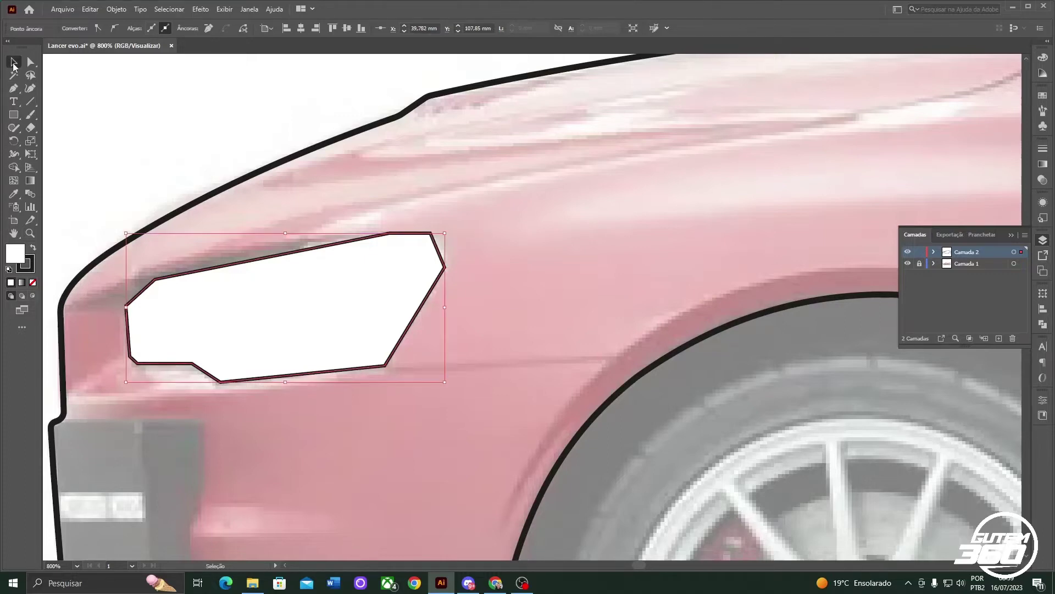
click(312, 251)
click(80, 28)
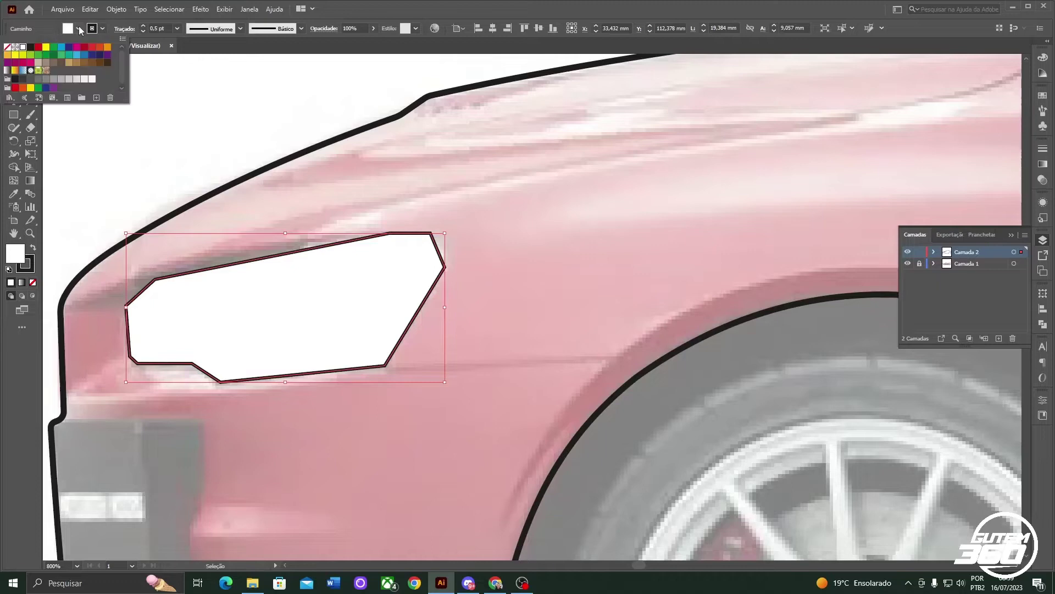
click(8, 48)
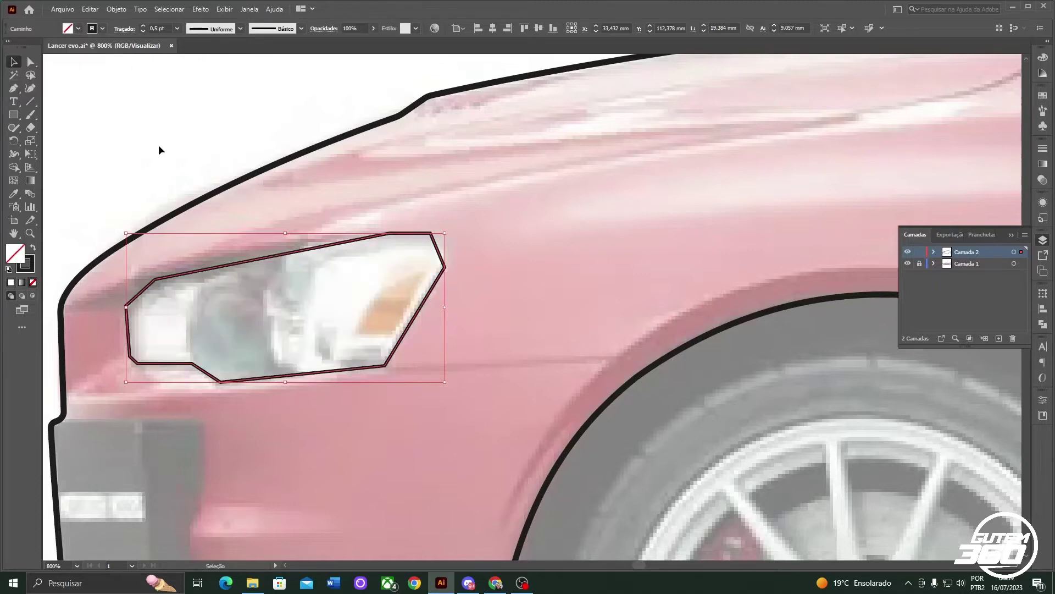
Step: Try rounding the corner where the headlight outline's front slope meets its upper edge, with a radius of about 2,1 mm
scroll(140, 291, up, 2)
key(alt+shift)
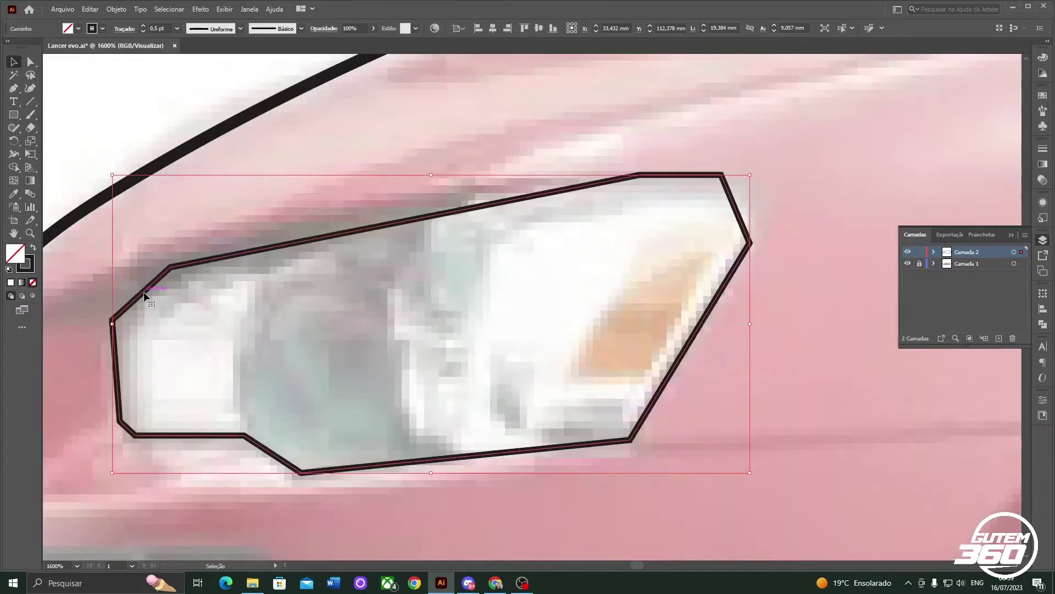
key(shift)
key(alt+shift)
key(a)
click(170, 268)
drag(175, 269, 224, 328)
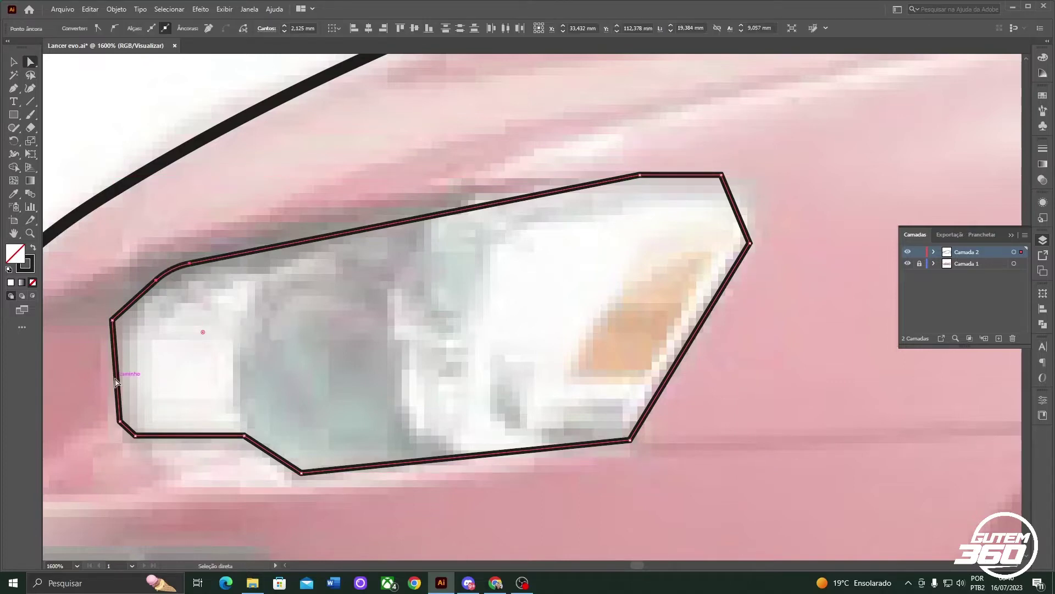
Step: Try bending the headlight outline's lower front, upper rear and long upper segments into curves with the Anchor Point tool
key(shift+c)
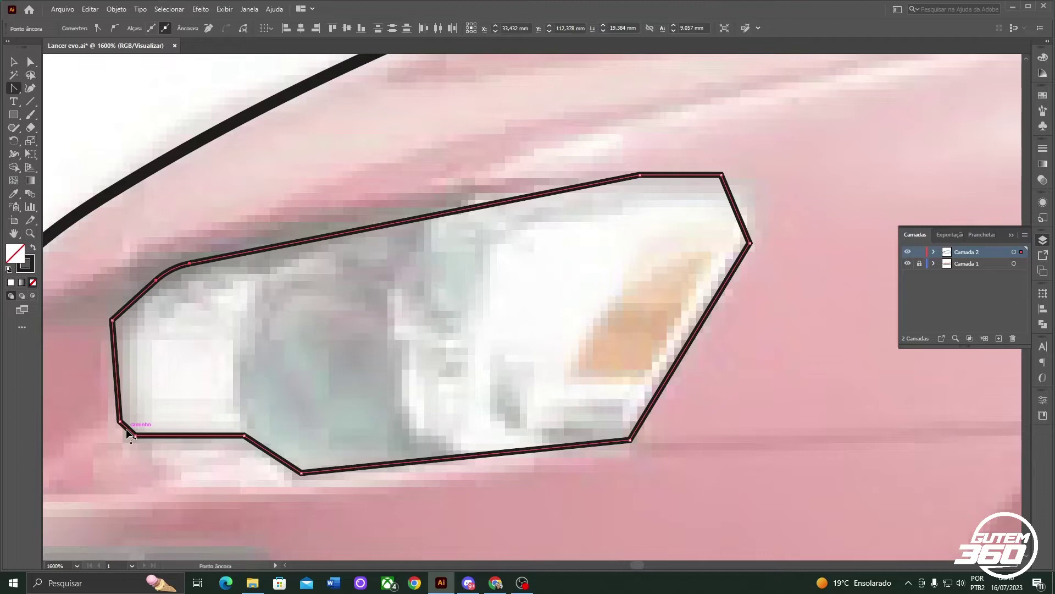
drag(128, 434, 126, 436)
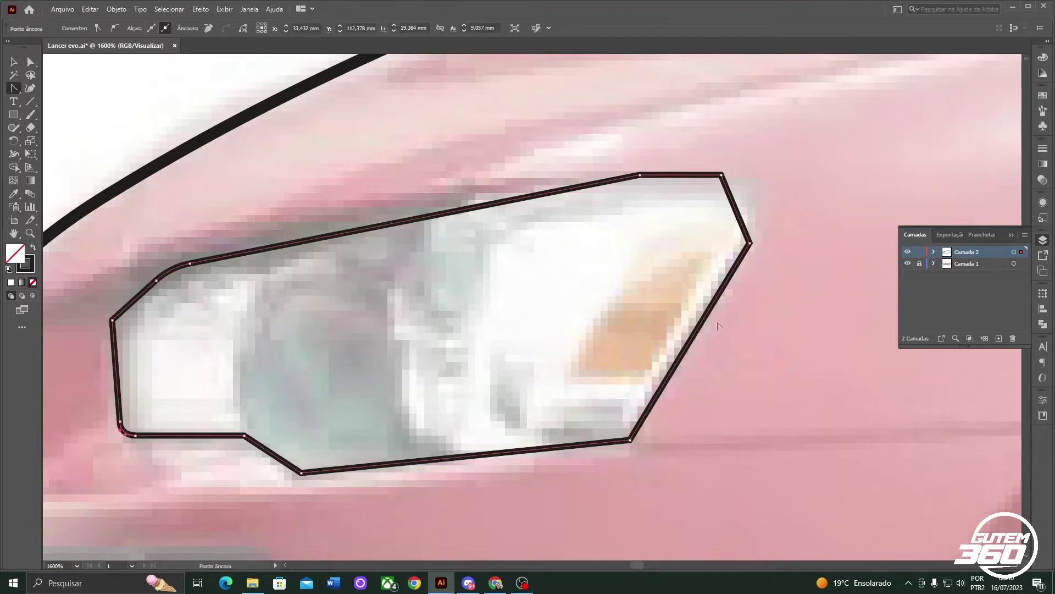
drag(736, 209, 752, 195)
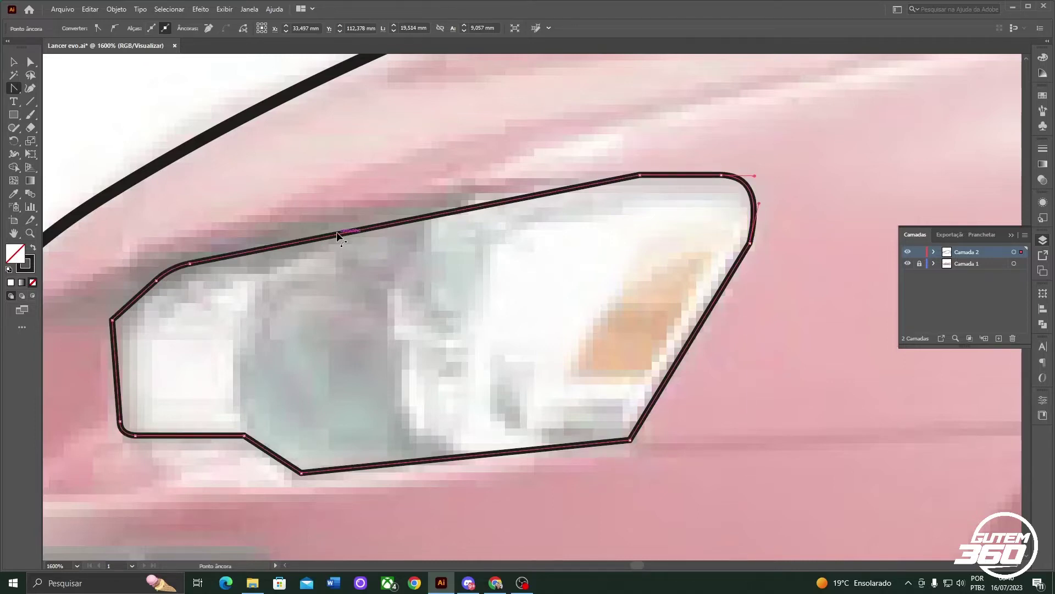
click(337, 232)
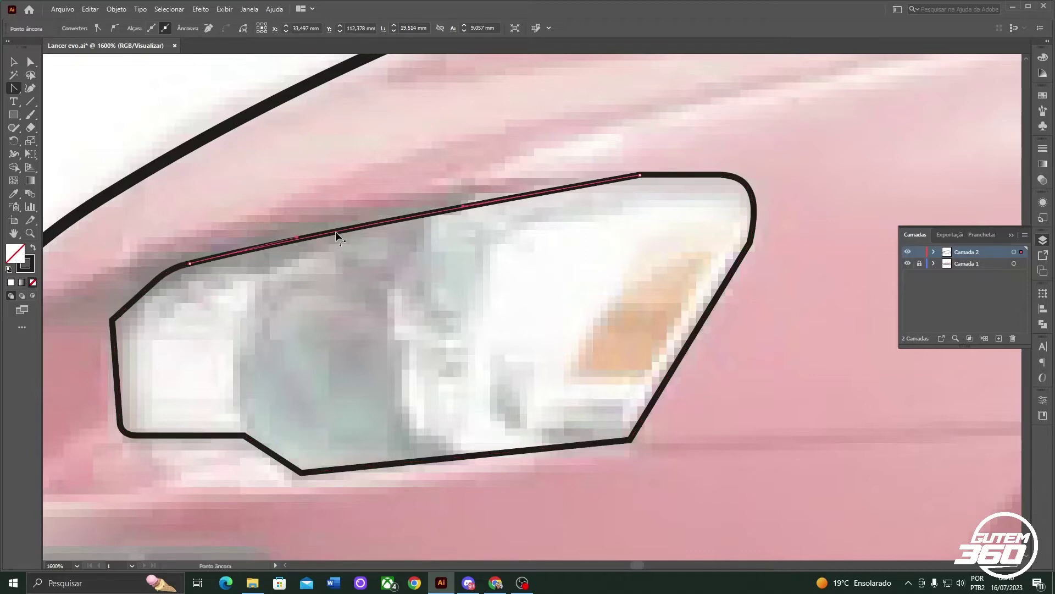
alt+click(335, 231)
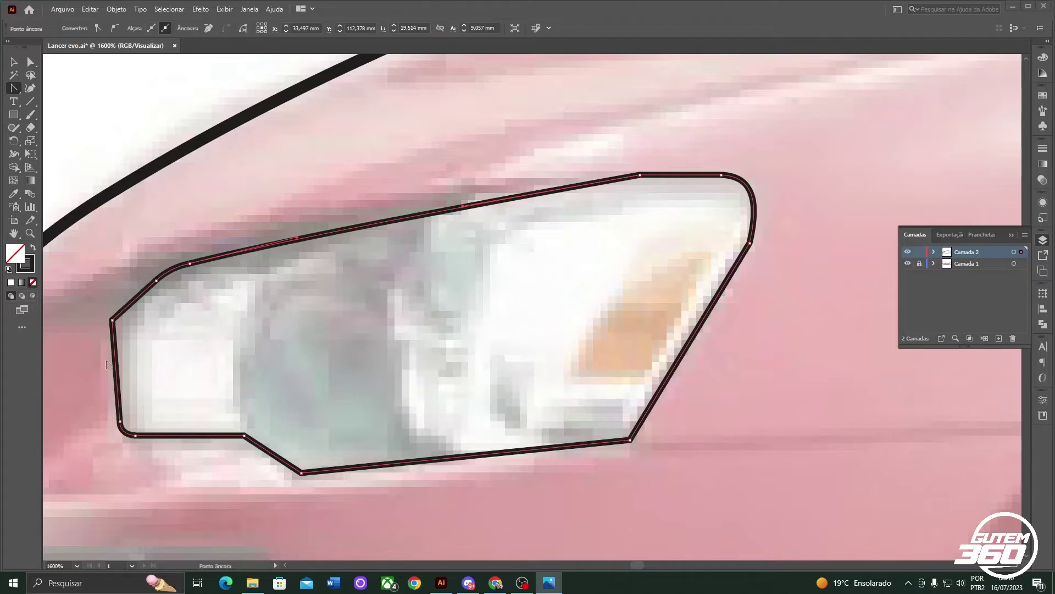
Step: Try rounding the headlight outline's foremost corner to a radius of about 1,34 mm
click(112, 320)
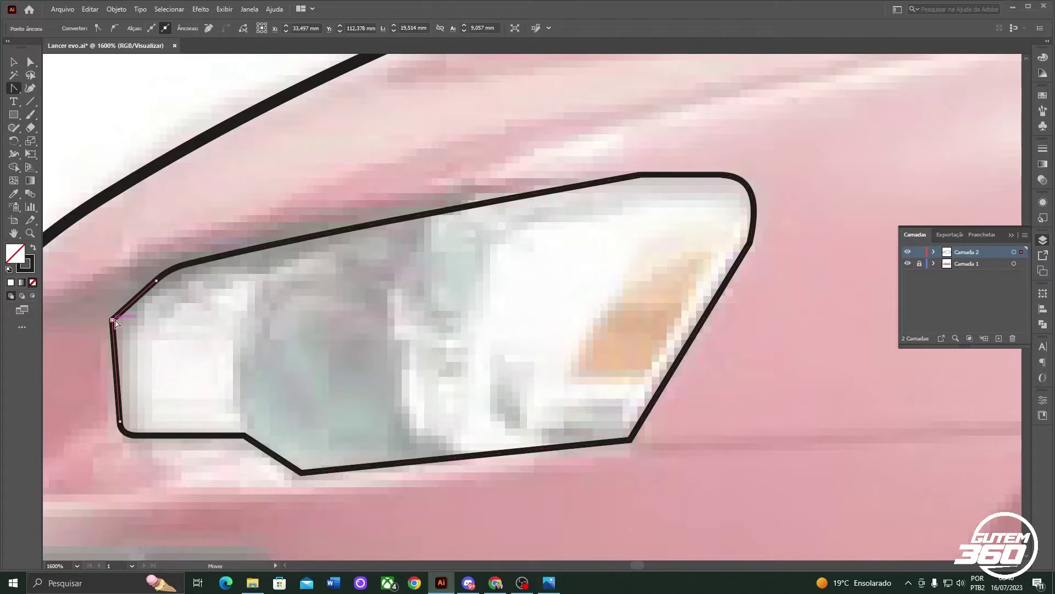
key(a)
drag(115, 324, 158, 348)
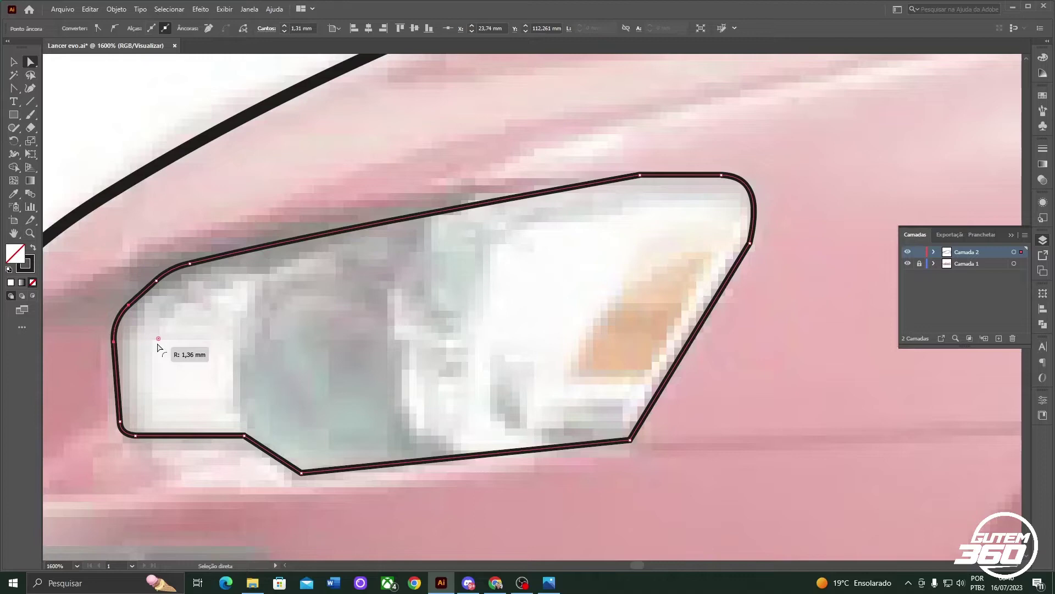
drag(158, 344, 157, 339)
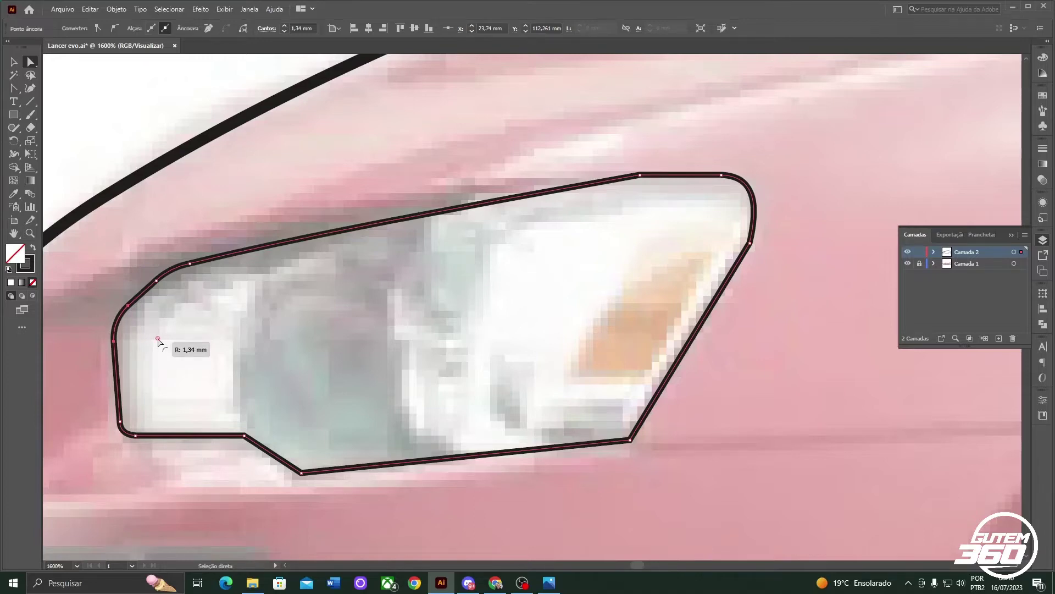
Step: Undo the corner rounding and segment bending on the headlight outline, keeping the fill removed
key(ctrl+z)
key(ctrl+z)
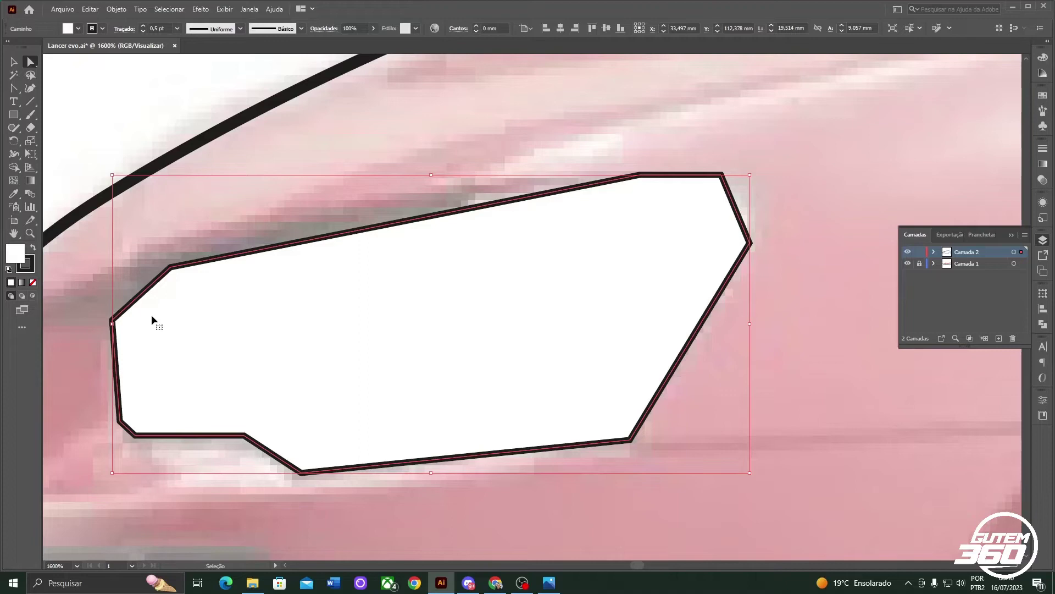
key(ctrl+z)
Step: Bend the headlight outline's upper front slope and long upper edge outward into curves with the Anchor Point tool
key(shift+c)
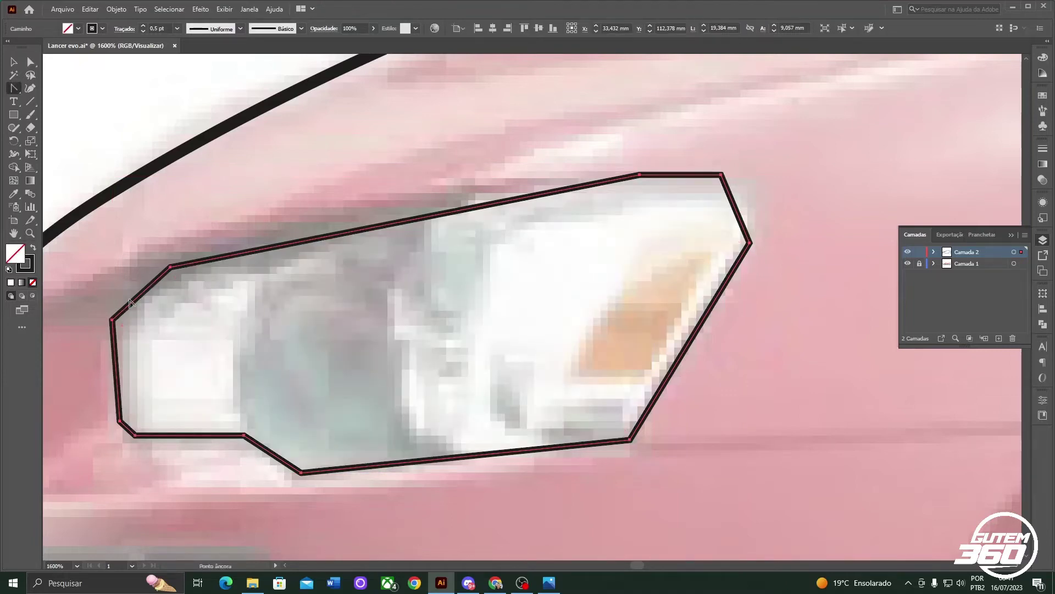
drag(130, 302, 132, 298)
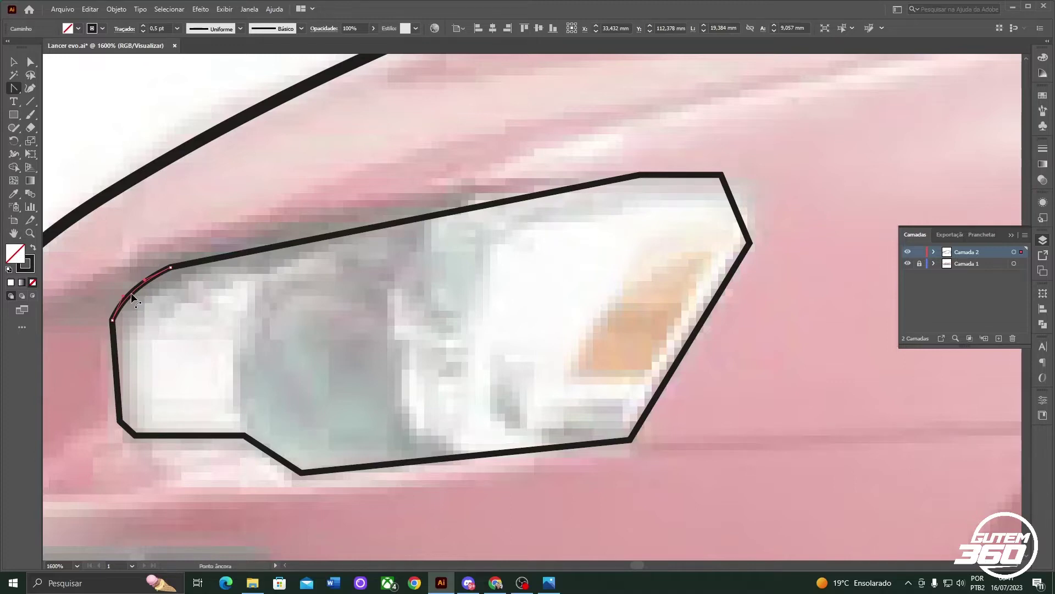
drag(133, 301, 134, 299)
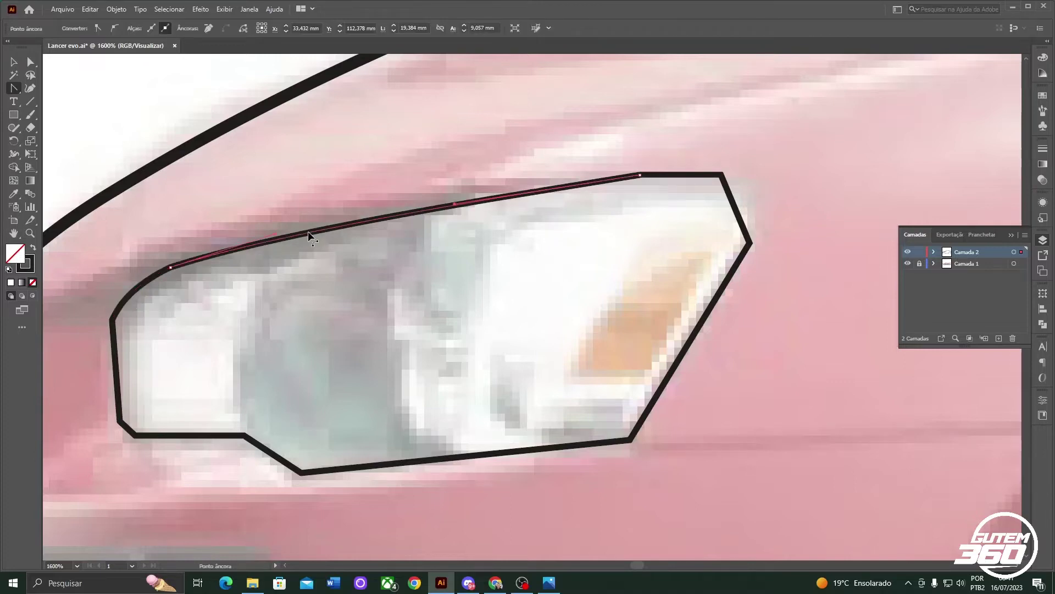
drag(308, 231, 309, 223)
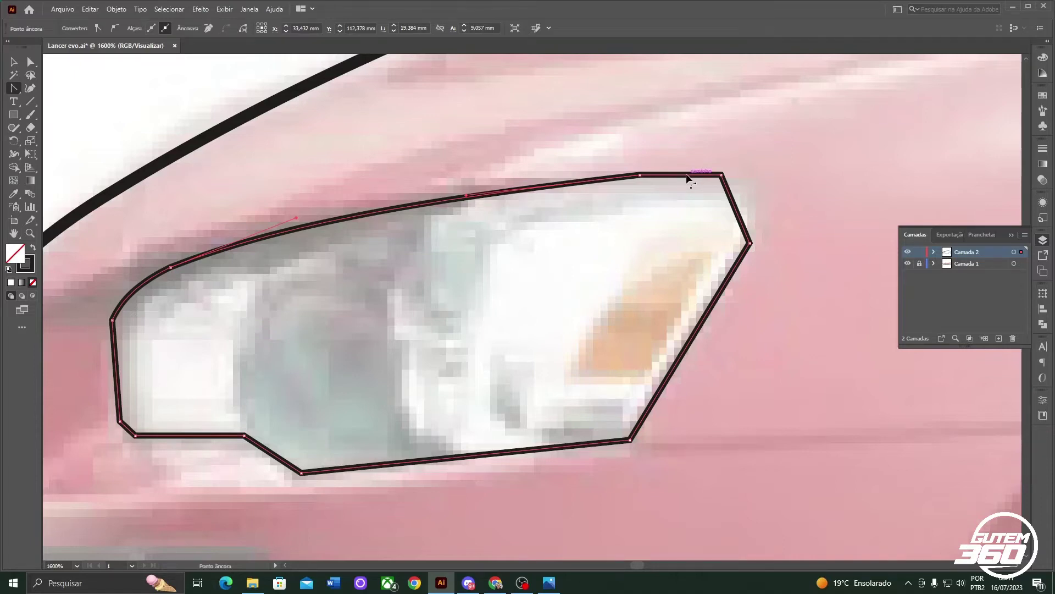
Step: Curve the headlight outline's short upper rear segment and the adjoining rear end outward to follow the lamp
scroll(688, 177, up, 1)
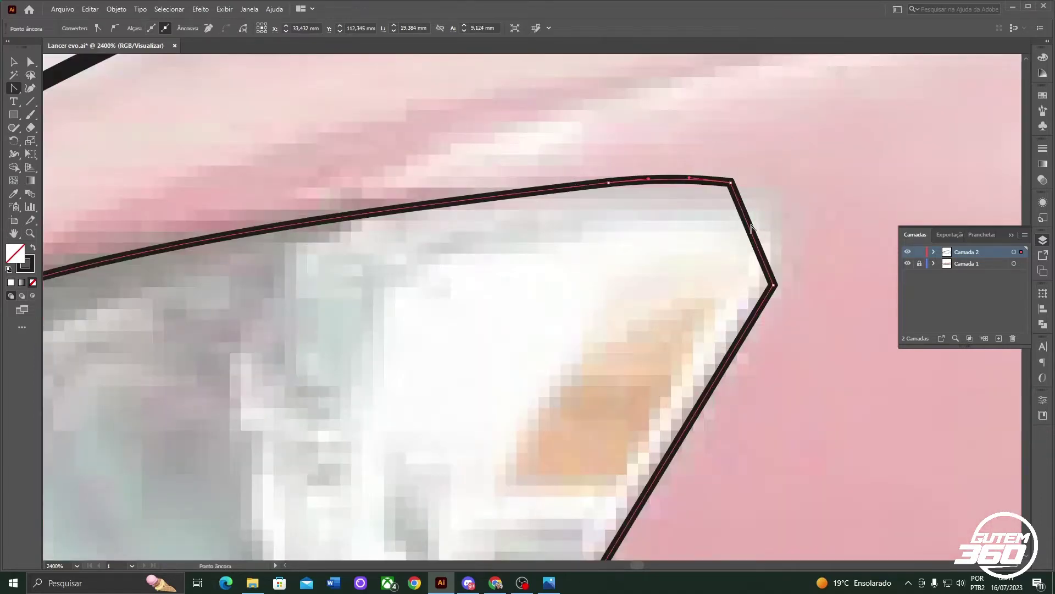
drag(751, 227, 777, 216)
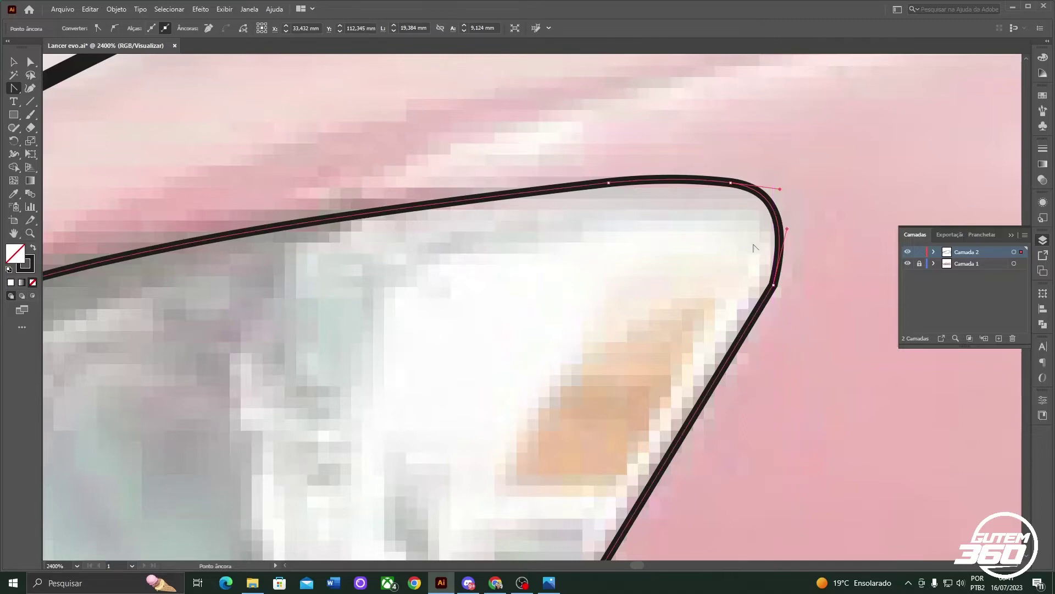
scroll(754, 248, down, 3)
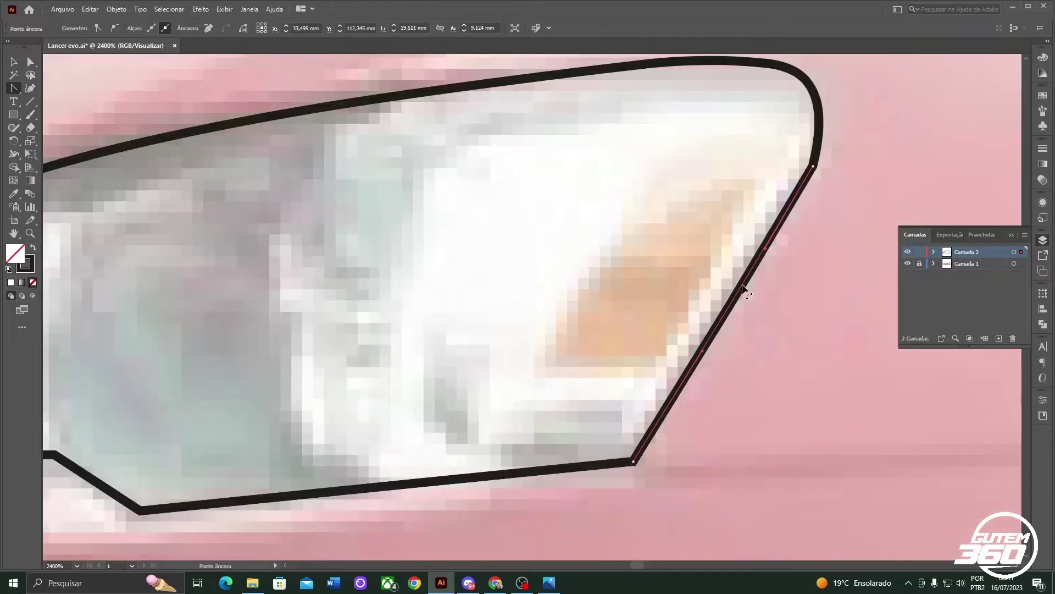
scroll(709, 363, down, 3)
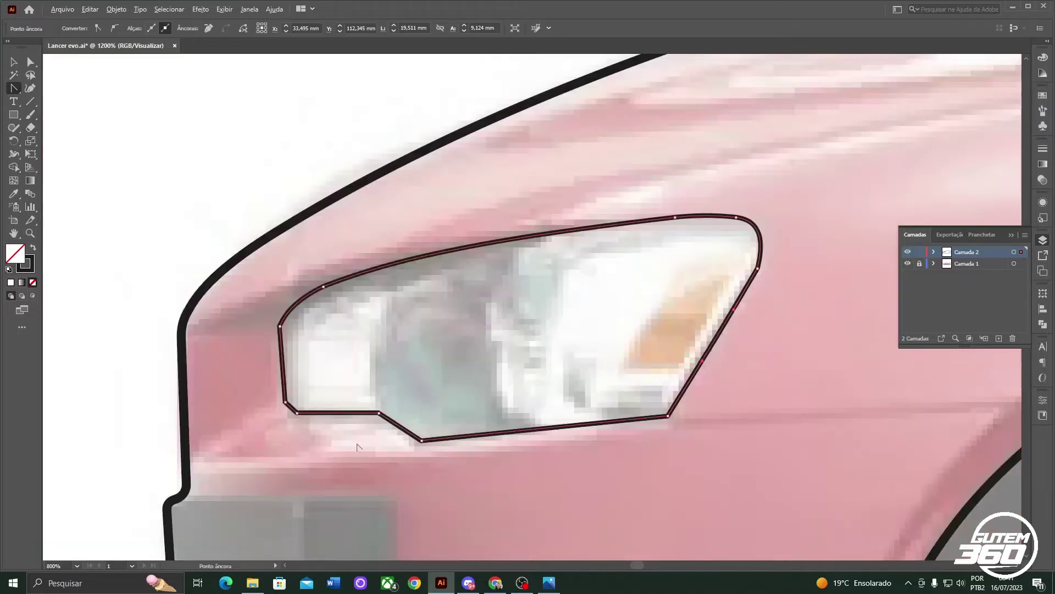
Step: Bend the headlight outline's short lower front corner segment and its front edge into outward curves
scroll(358, 446, up, 3)
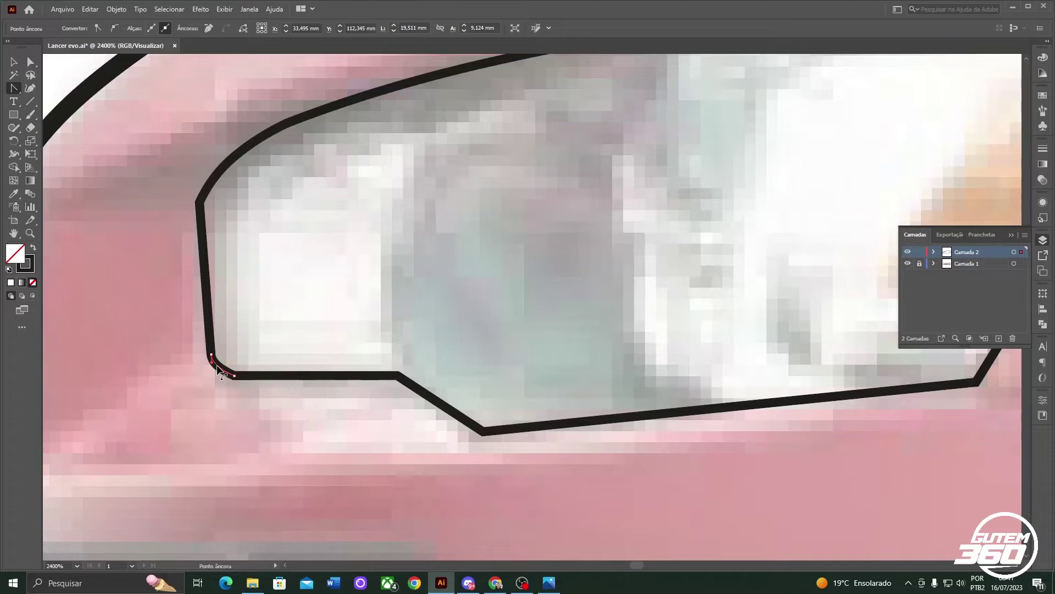
click(201, 283)
drag(201, 283, 201, 283)
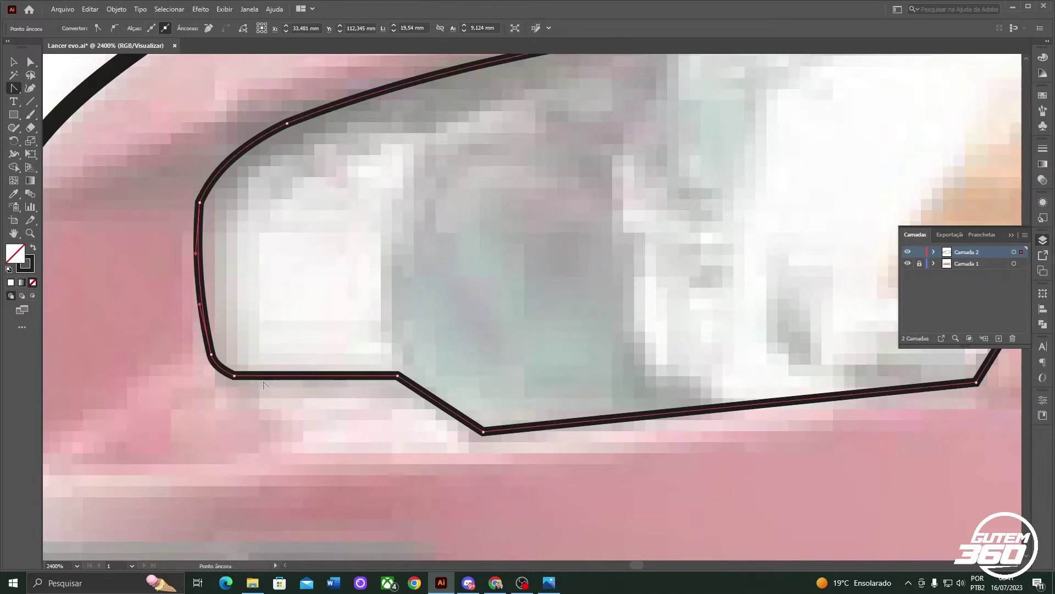
Step: Round both corners of the step in the headlight outline's lower edge, the upper one to a radius of about 1,26 mm
key(a)
click(235, 377)
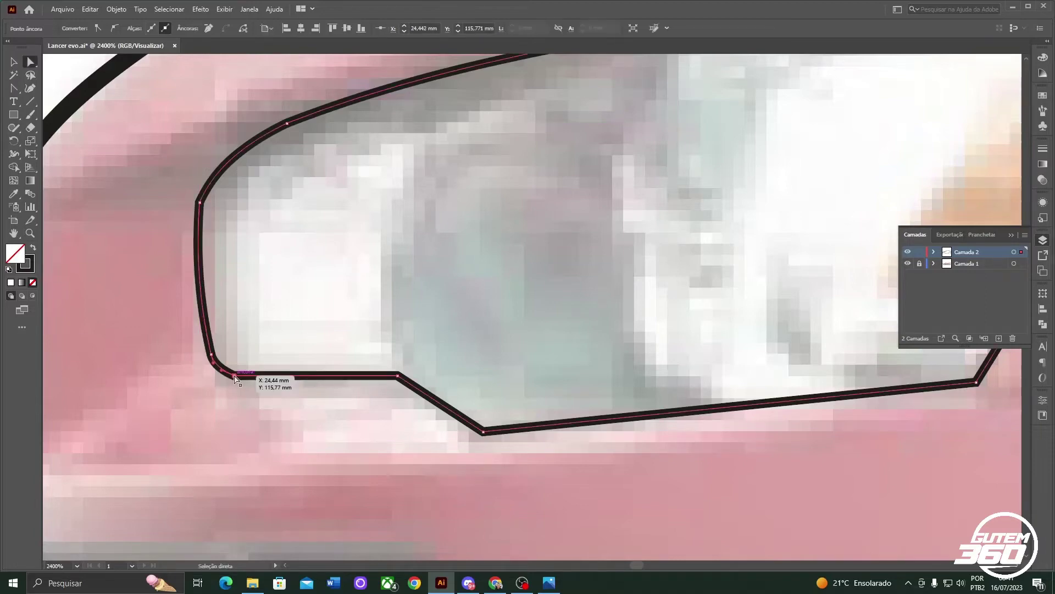
click(398, 376)
drag(401, 381, 372, 434)
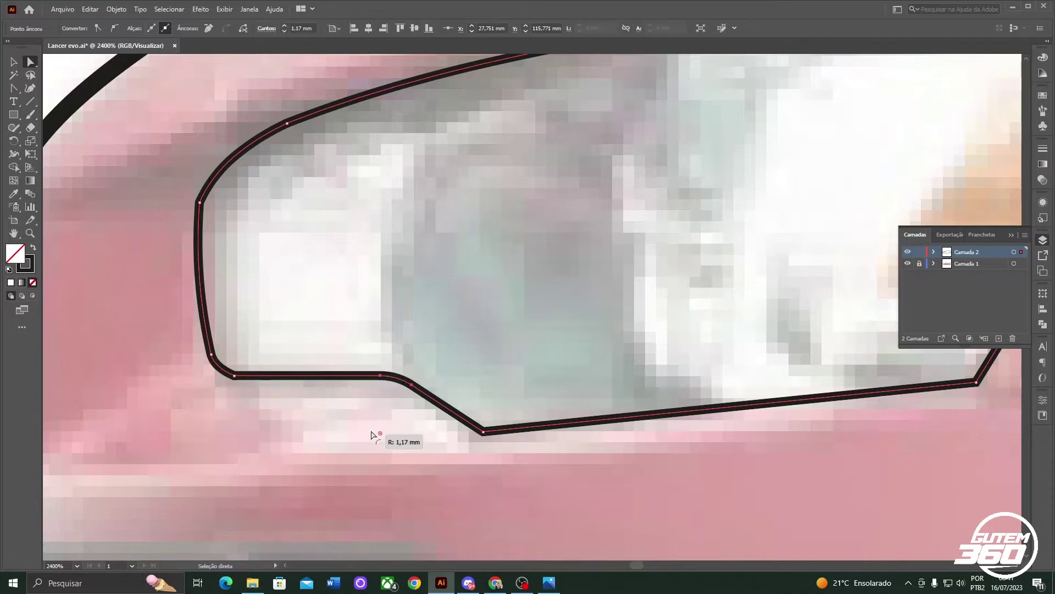
shift+click(484, 432)
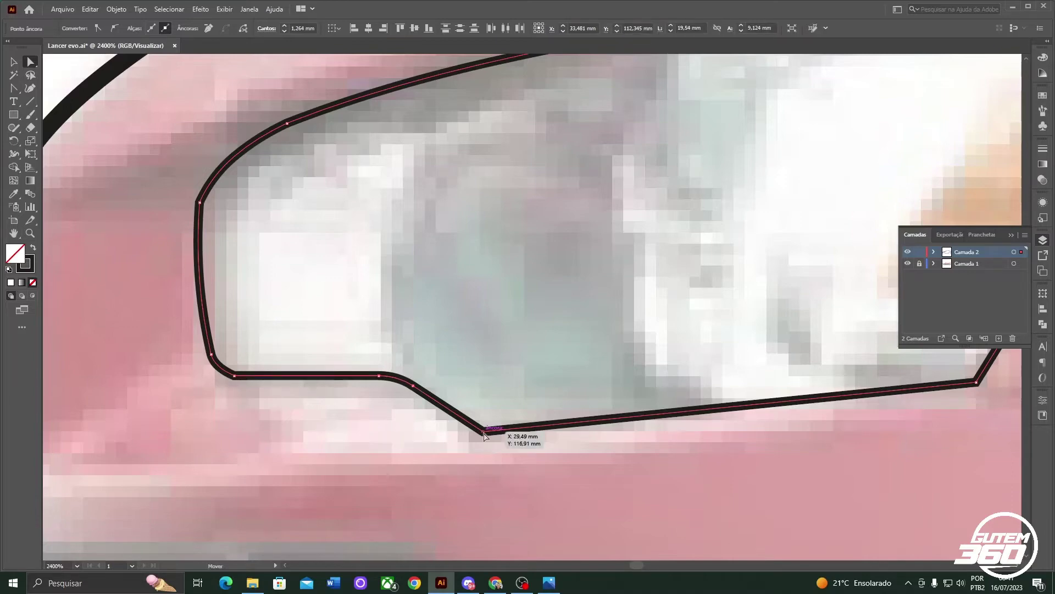
Step: Round the headlight outline's upper front corner to about 5,1 mm and its foremost corner to about 1,41 mm
scroll(484, 438, up, 4)
scroll(483, 437, left, 5)
click(445, 242)
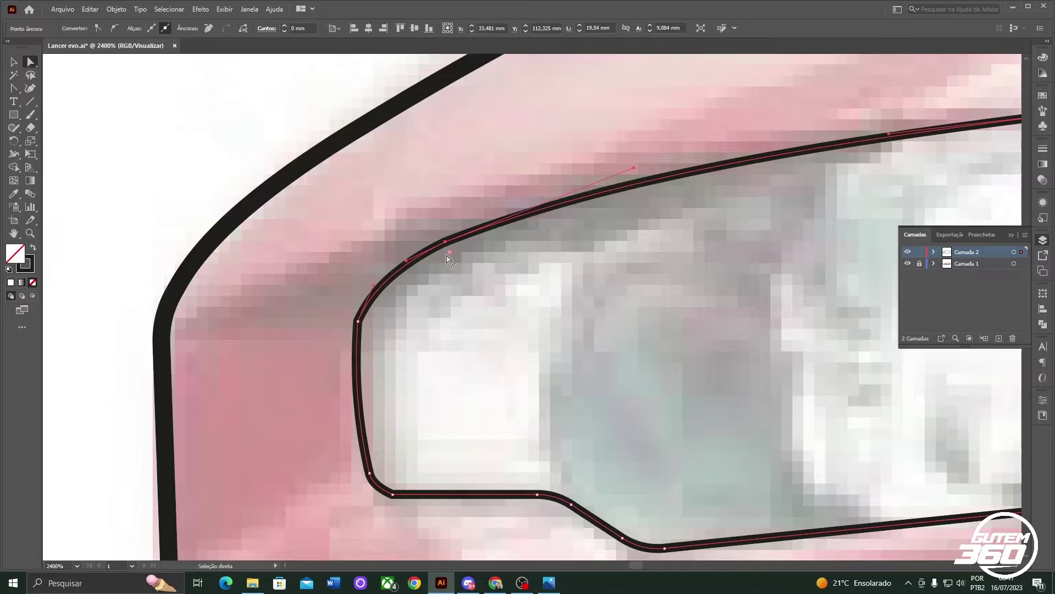
click(358, 323)
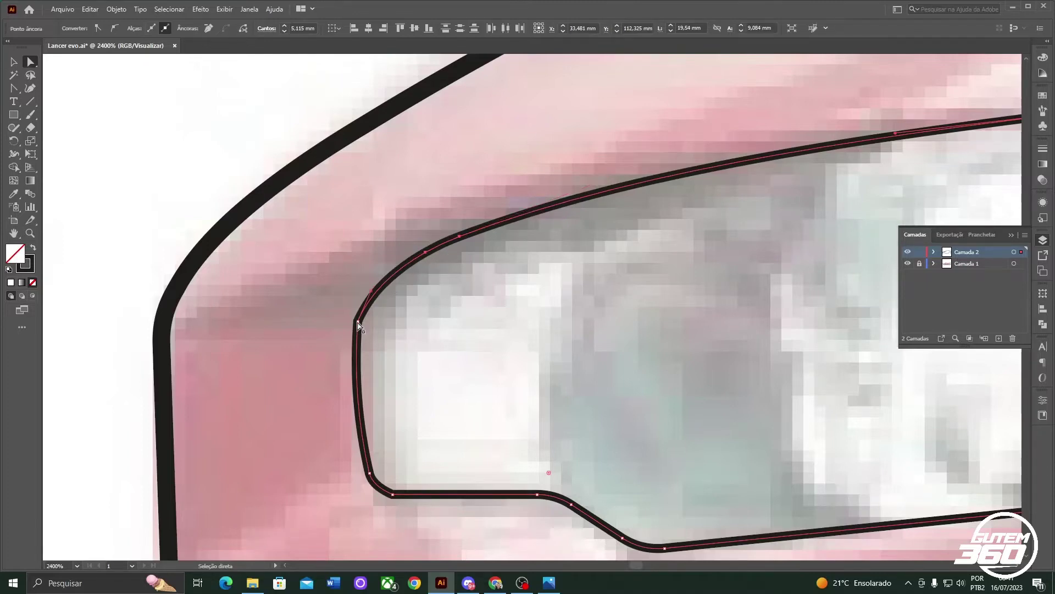
drag(363, 327, 428, 343)
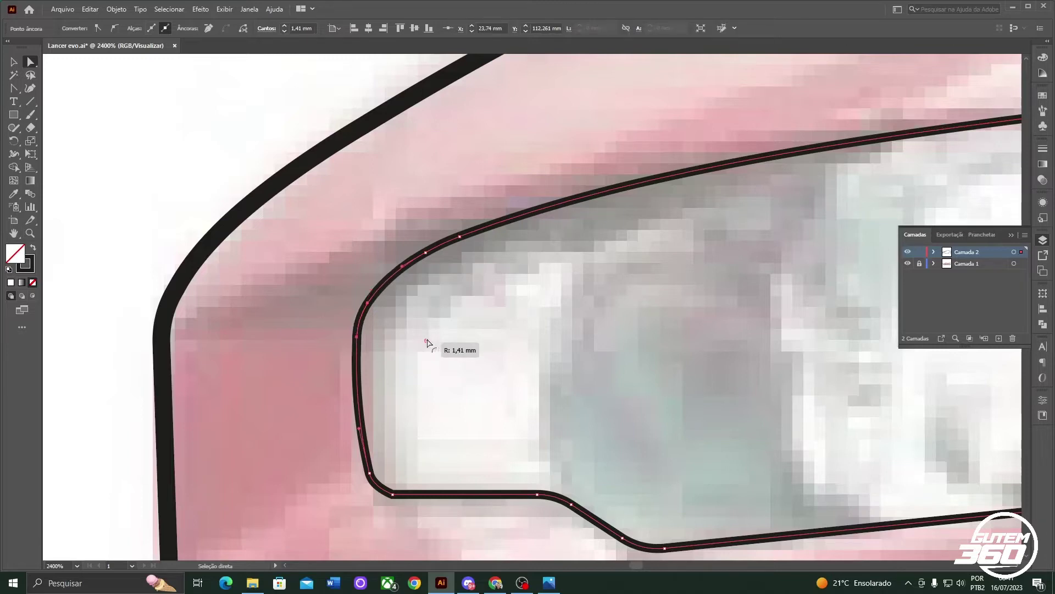
Step: Smooth the headlight outline's lower front corner and adjoining short lower edge with the Anchor Point tool
scroll(467, 478, up, 1)
key(shift+c)
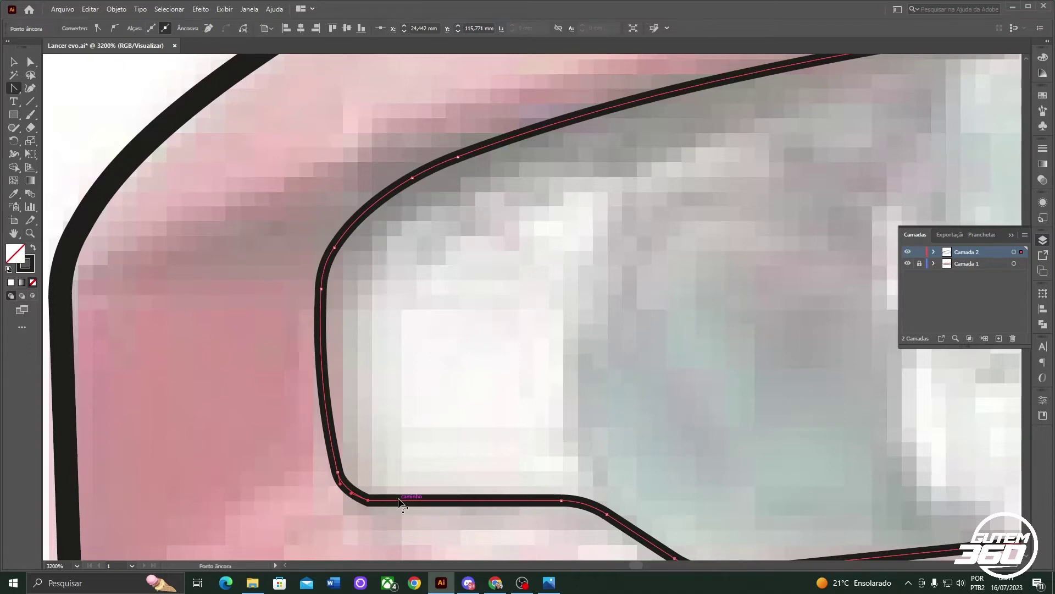
scroll(404, 473, down, 3)
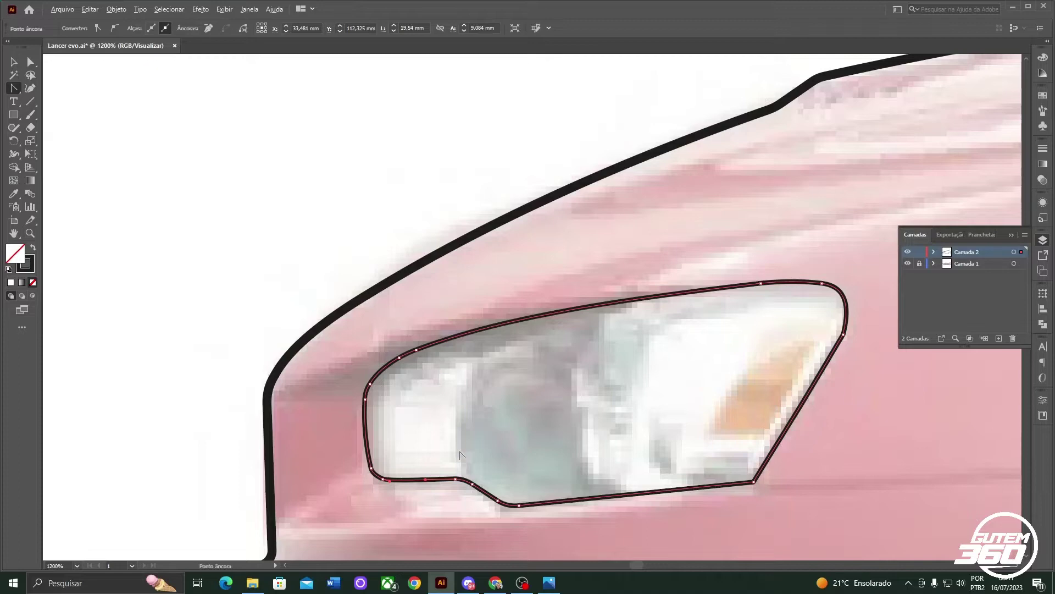
Step: Round the headlight outline's rear corner to a radius of about 2,79 mm and deselect the outline
scroll(859, 344, up, 2)
key(a)
drag(728, 324, 685, 327)
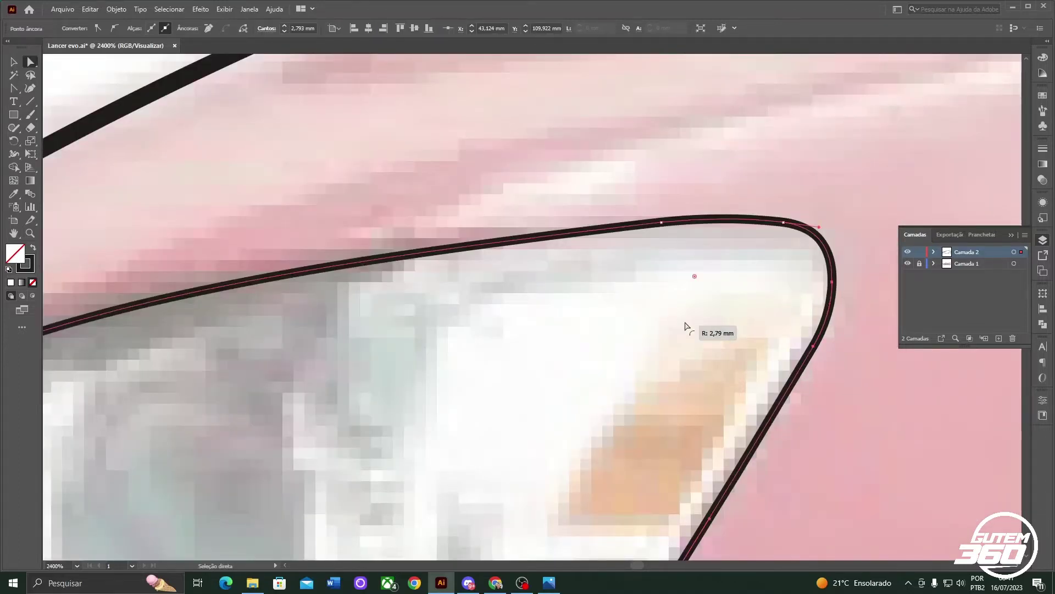
click(660, 222)
scroll(653, 244, down, 7)
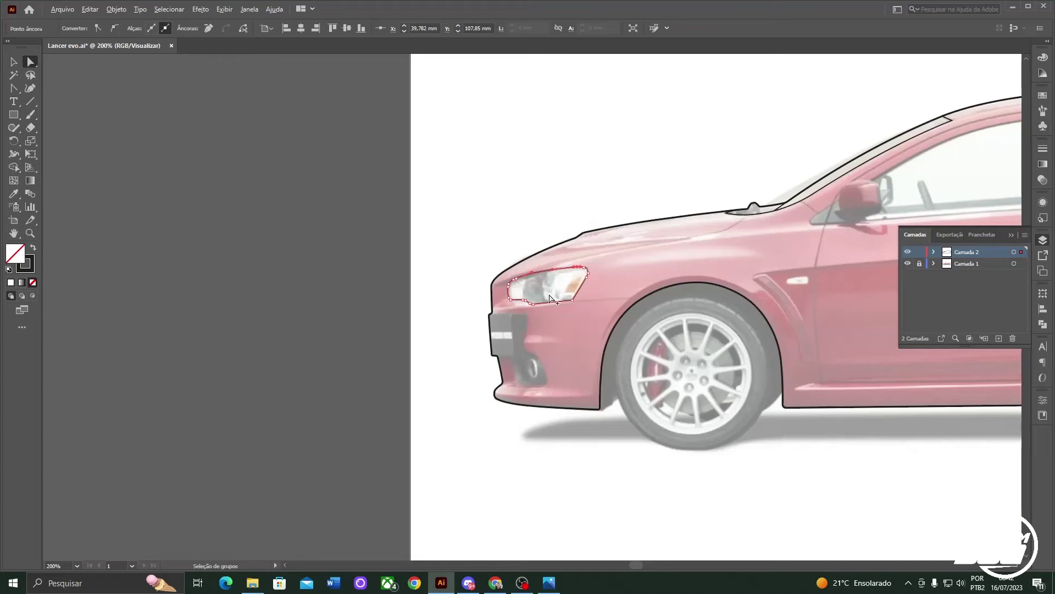
scroll(551, 297, up, 5)
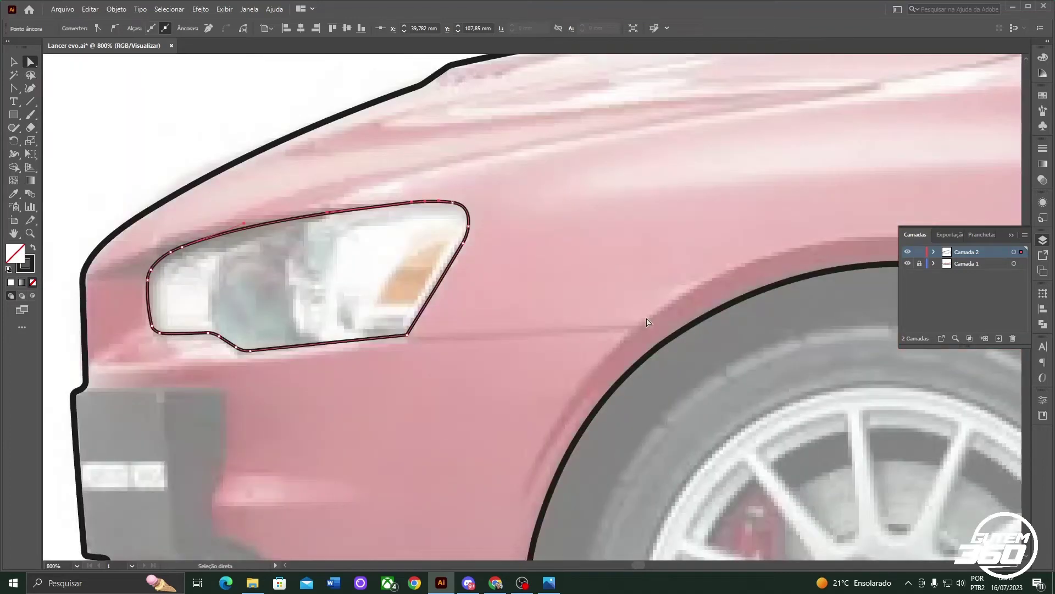
click(532, 292)
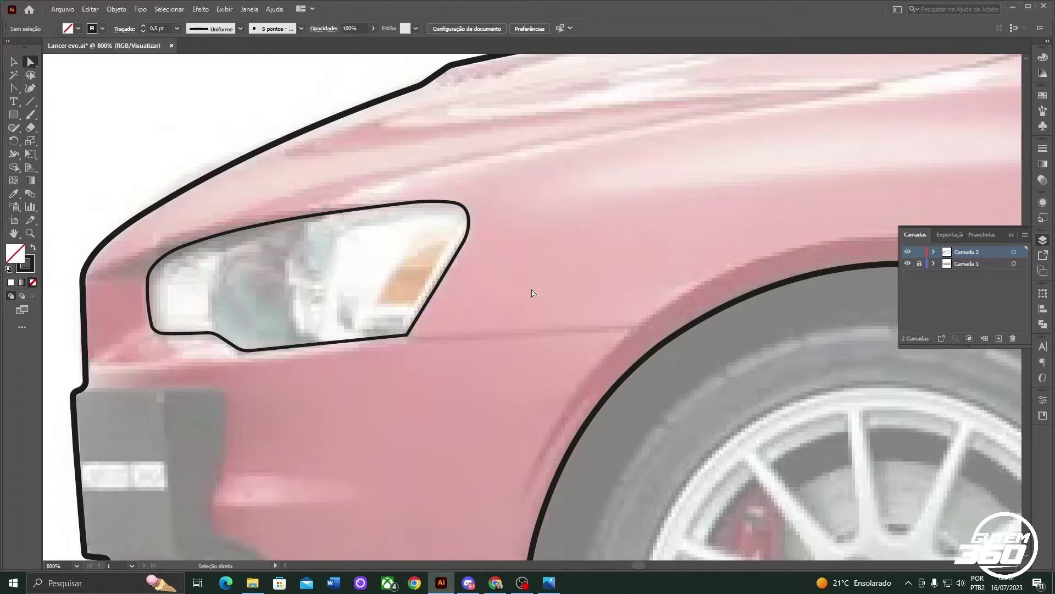
Step: Draw the panel seam from the front wheel arch to the headlight's lower rear corner with the Pen tool
key(p)
drag(675, 335, 632, 326)
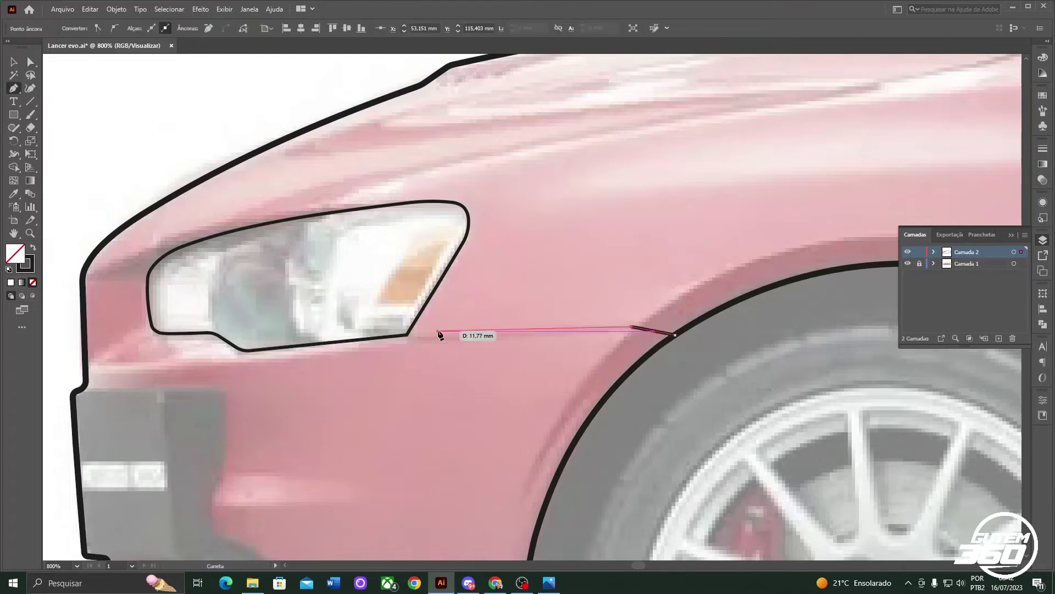
click(407, 334)
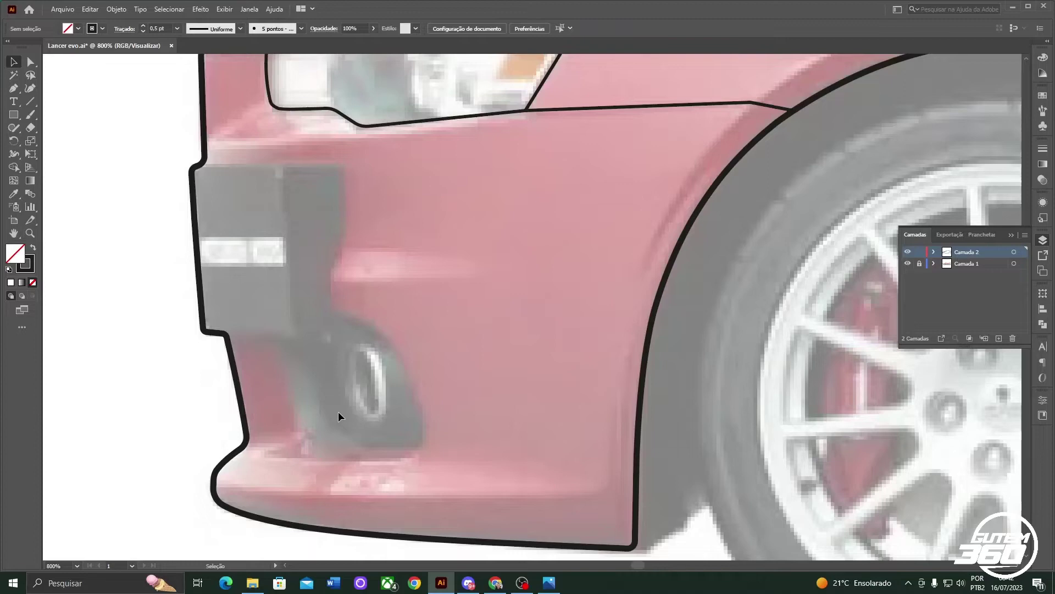
Step: Trace the fog light recess in the front bumper with straight Pen segments, from the grille's lower edge around to above the lamp
key(p)
click(283, 341)
click(297, 426)
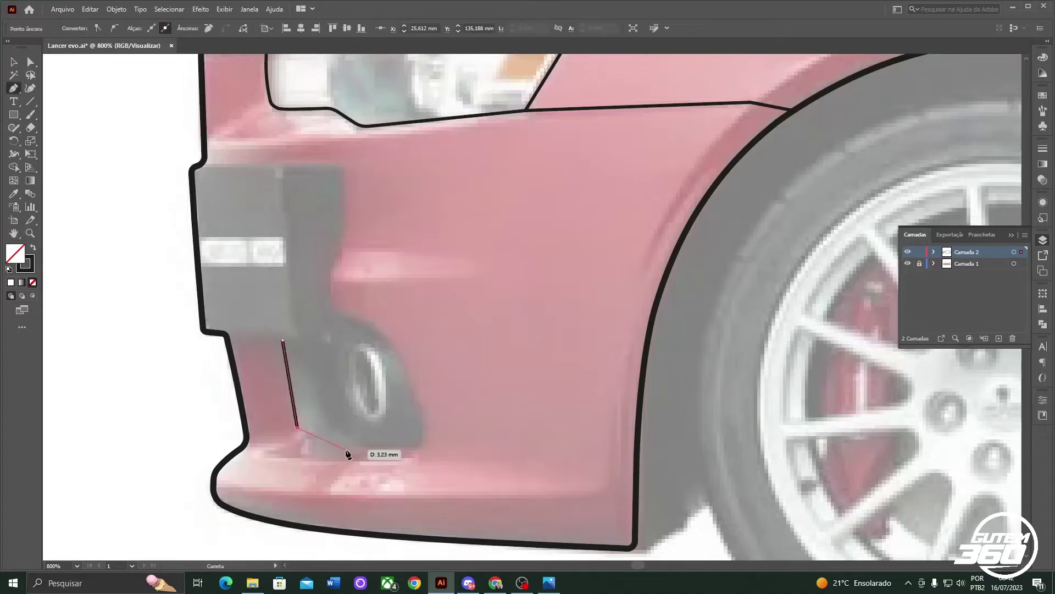
click(347, 450)
click(413, 450)
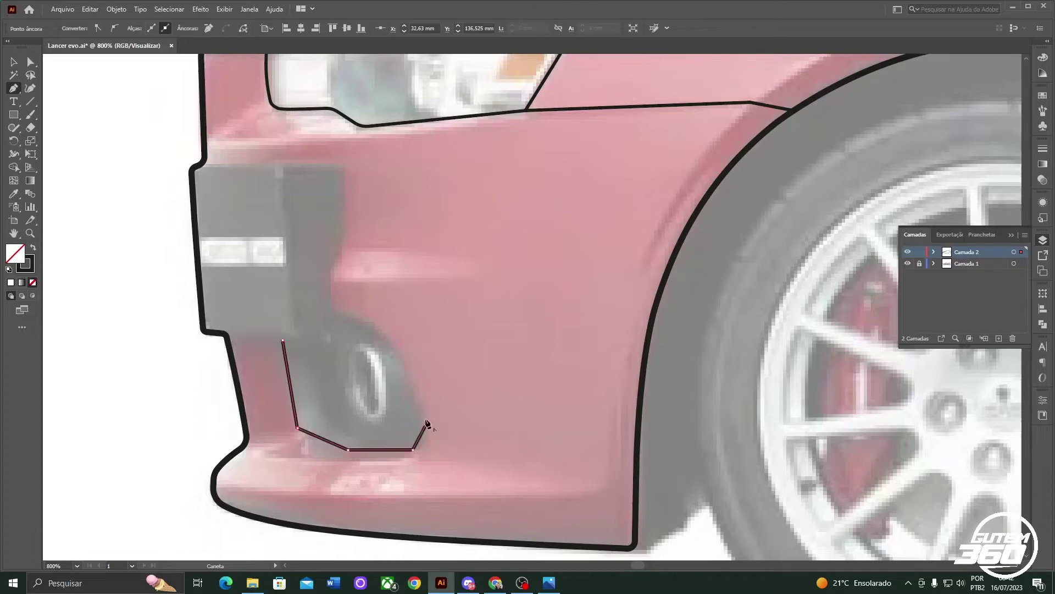
click(403, 362)
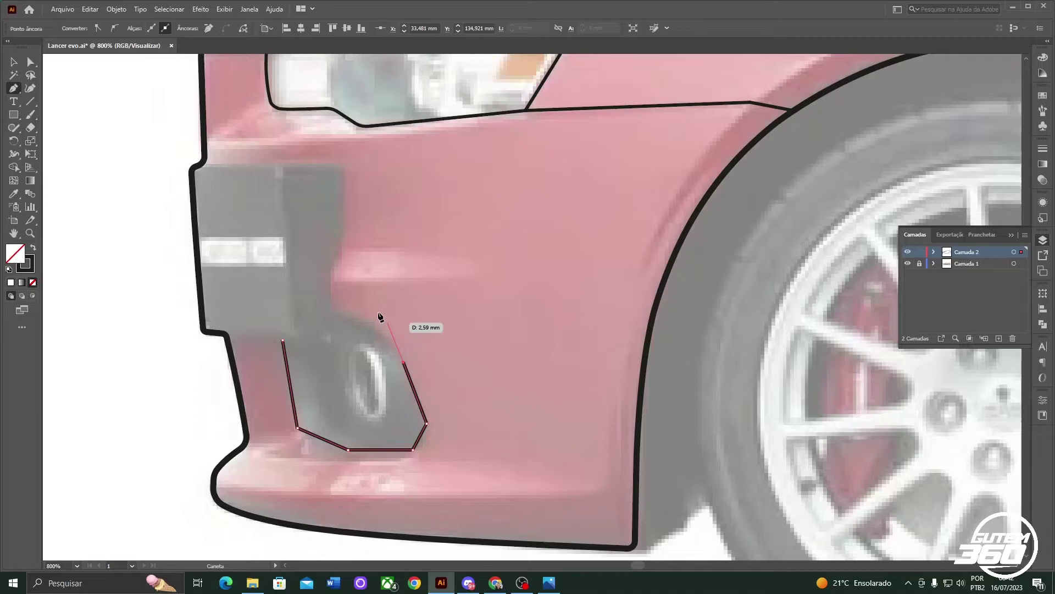
click(329, 311)
Step: Continue the path up and around the dark grille area to the car's front contour, and join the lower edge to the starting point
click(329, 269)
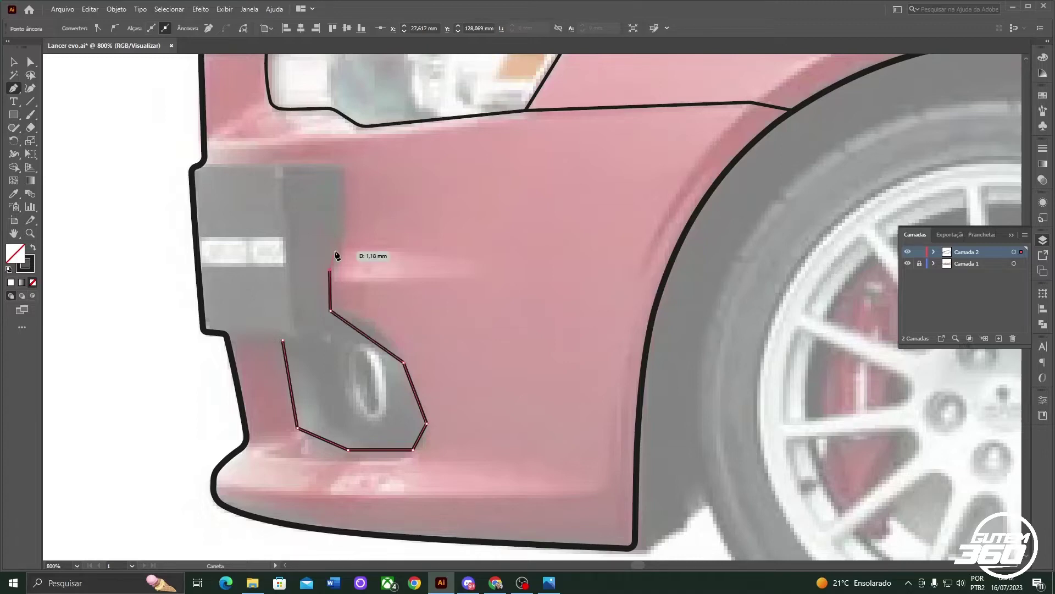
click(343, 236)
click(346, 165)
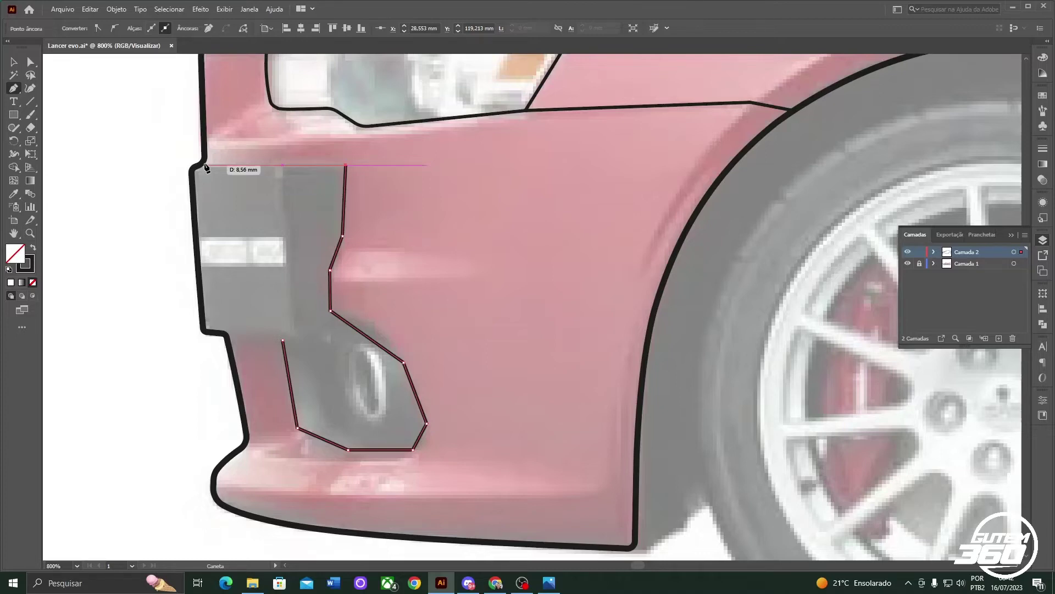
click(205, 165)
click(222, 333)
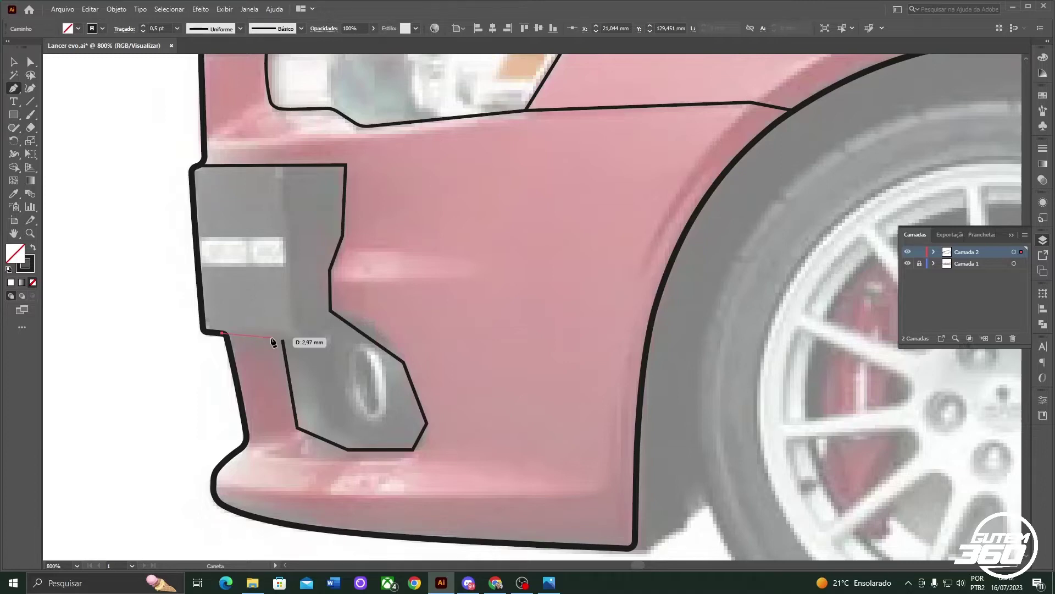
click(283, 339)
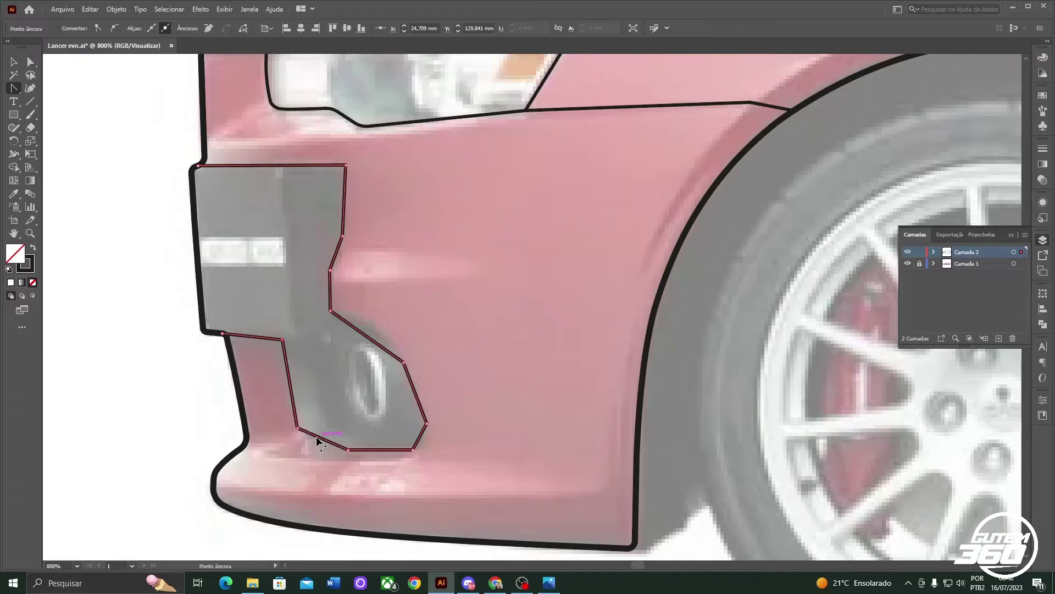
Step: Bend the fog light recess's lower front, lower rear, rear and upper segments into curves with the Anchor Point tool
drag(317, 438, 311, 442)
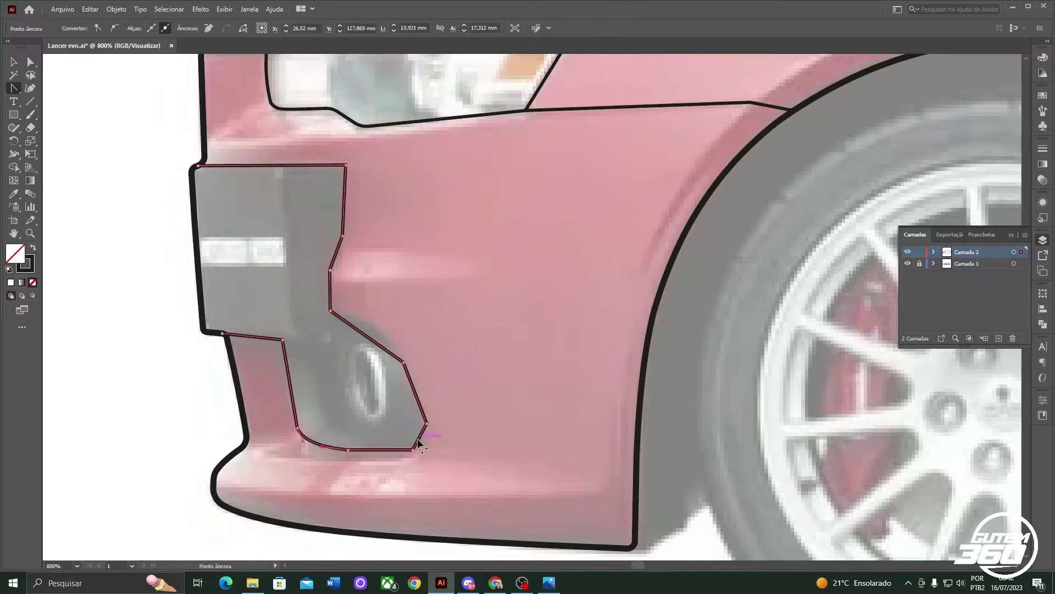
drag(418, 441, 422, 444)
drag(418, 397, 423, 394)
drag(368, 330, 377, 335)
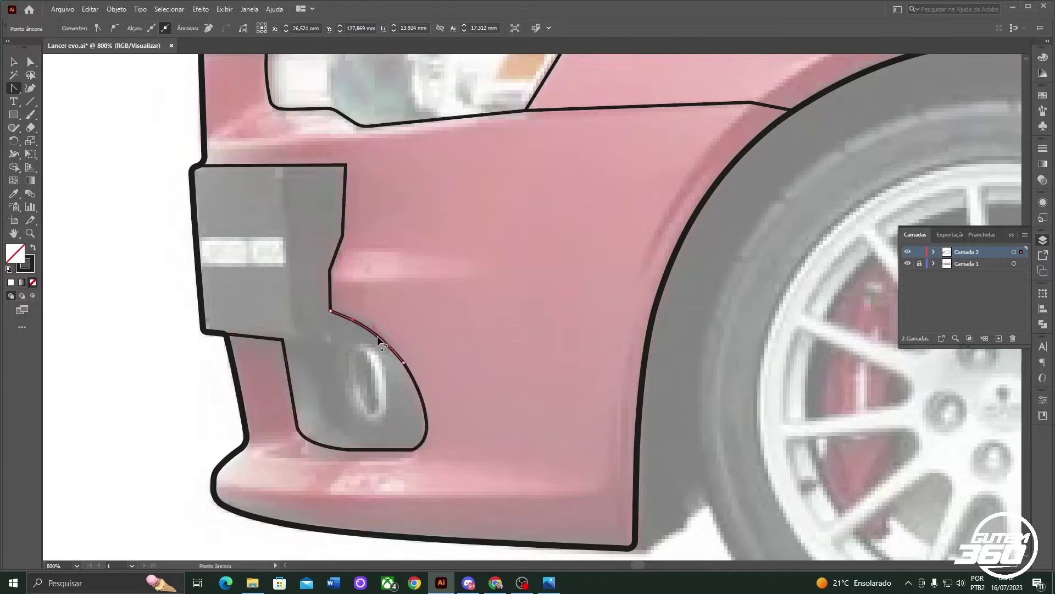
Step: Round the grille outline's upper rear corner by about 0.53 mm and the corner below it by about 0.5 mm
scroll(360, 276, up, 1)
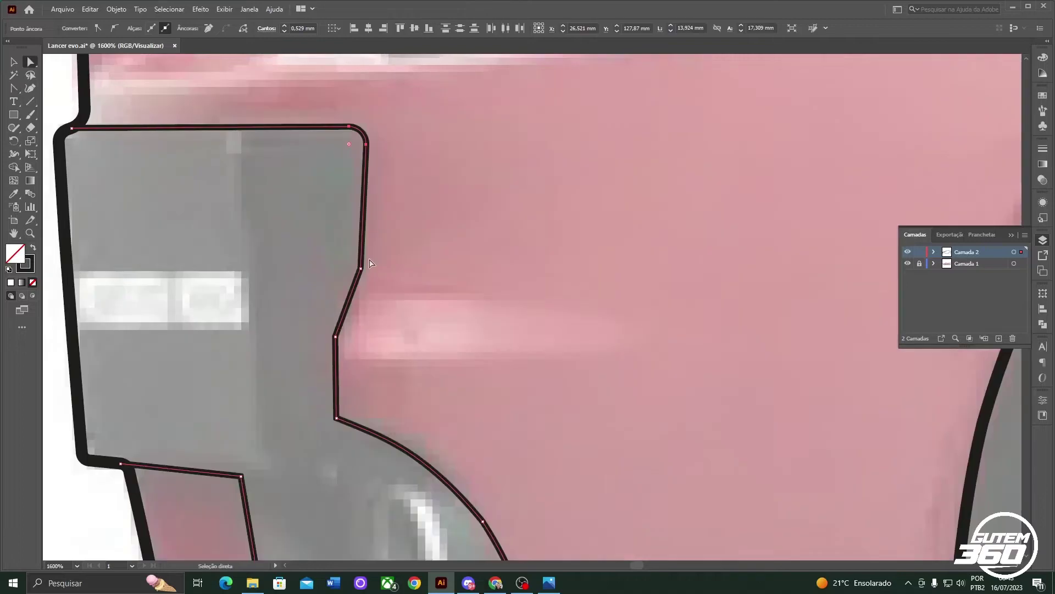
click(360, 269)
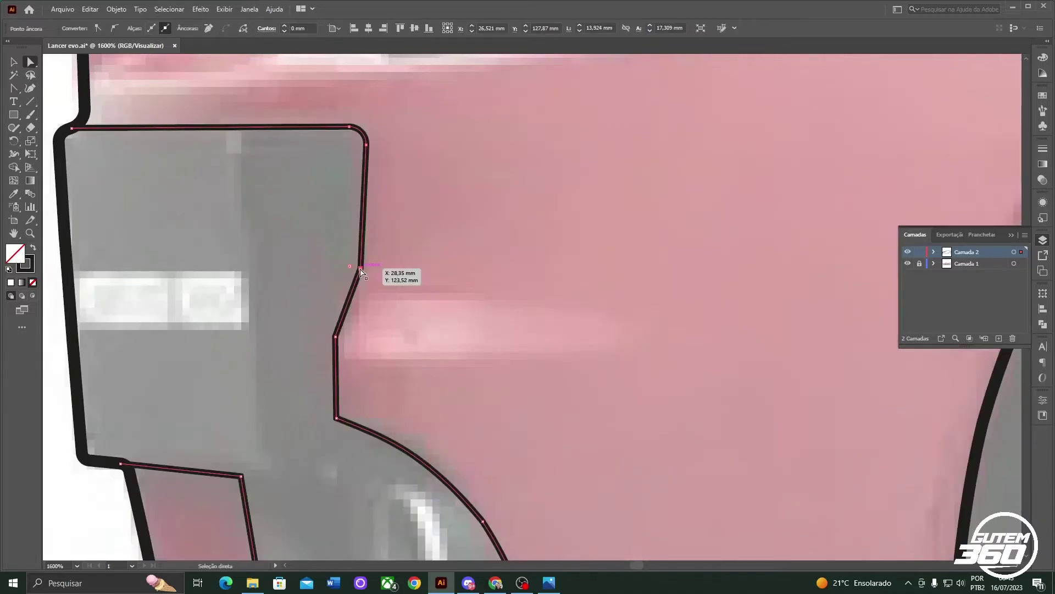
key(ctrl+minus)
key(ctrl+minus)
key(ctrl+minus)
key(ctrl+minus)
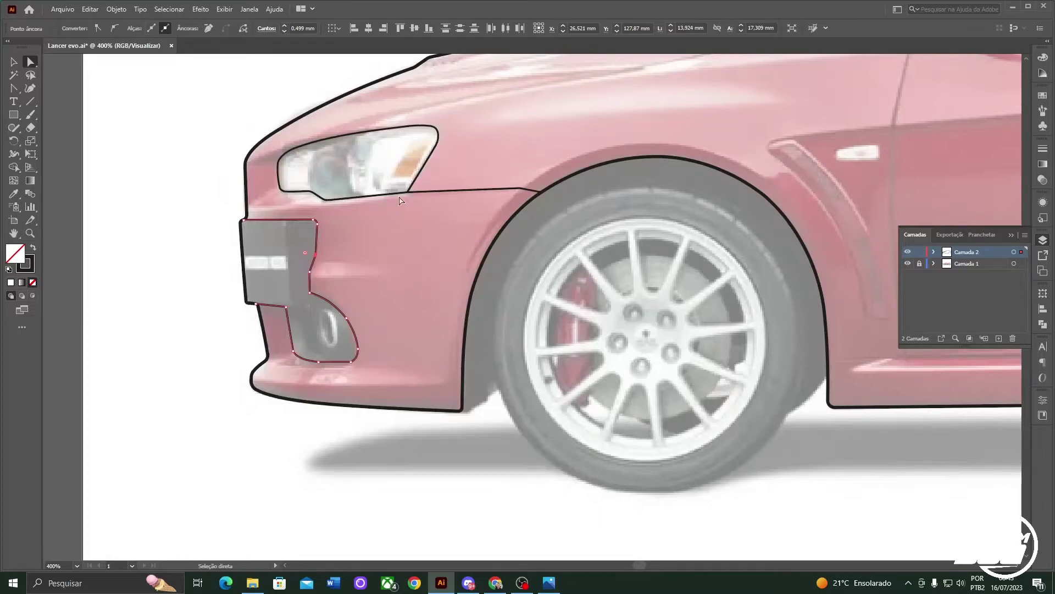
Step: Try to fill the headlight outline with a green swatch
key(alt)
alt+click(328, 201)
click(79, 28)
click(45, 55)
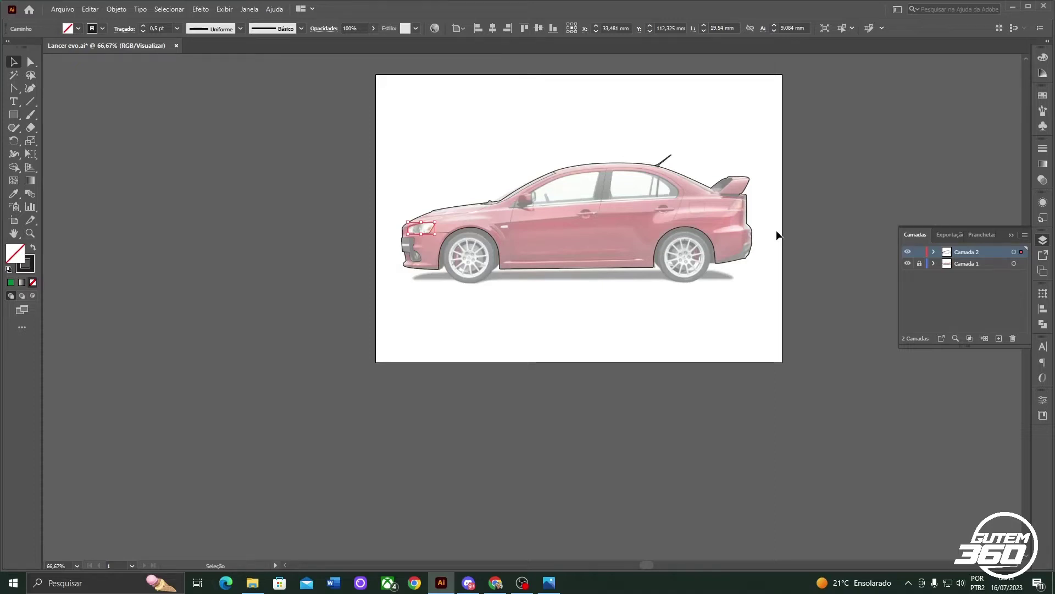
Step: Bend the fog light recess's lower edge slightly downward with the Anchor Point tool and round its lower rear corner by about 1.35 mm
key(ctrl+plus)
key(ctrl+plus)
key(ctrl+plus)
key(ctrl+plus)
key(ctrl+plus)
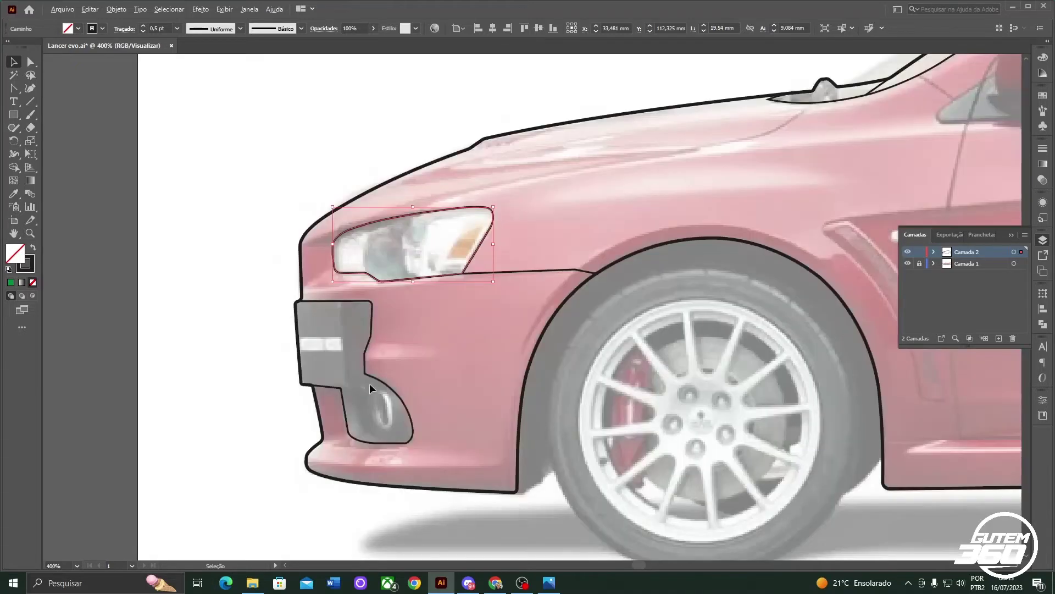
key(ctrl+plus)
key(ctrl+plus)
key(ctrl+plus)
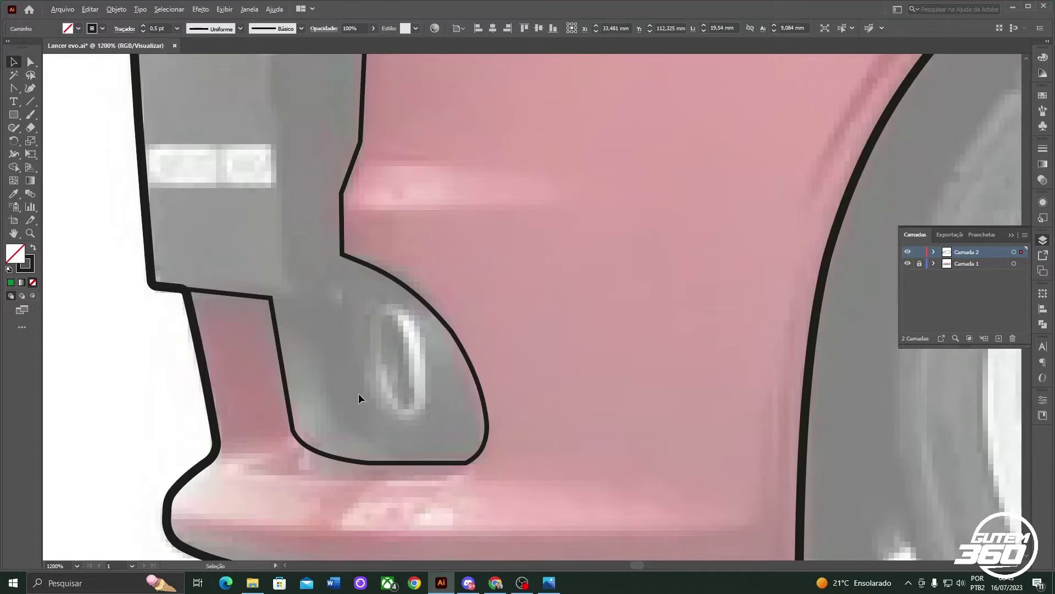
key(ctrl+plus)
key(ctrl+plus)
key(a)
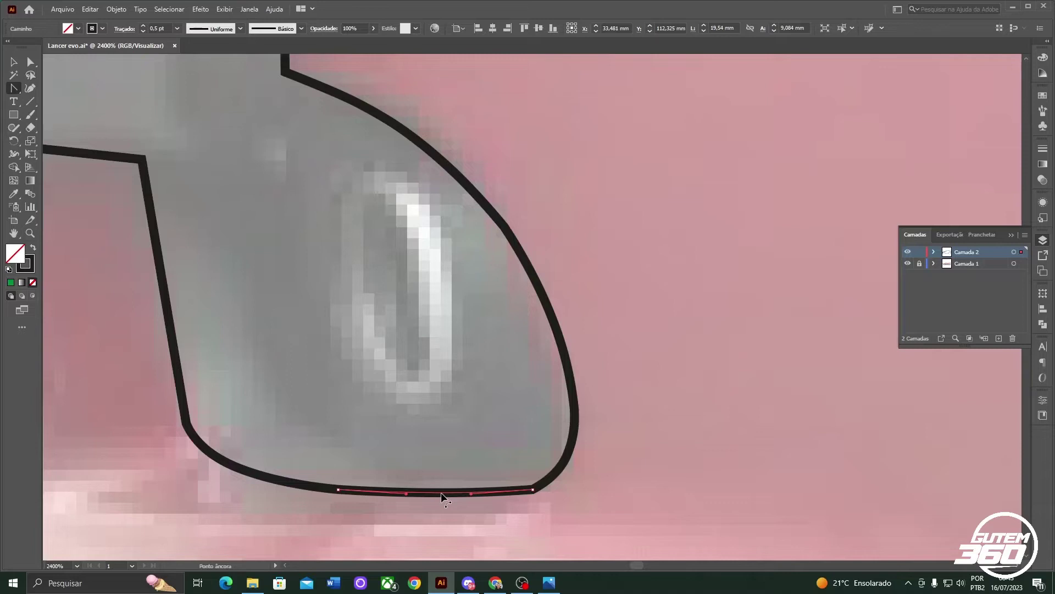
key(a)
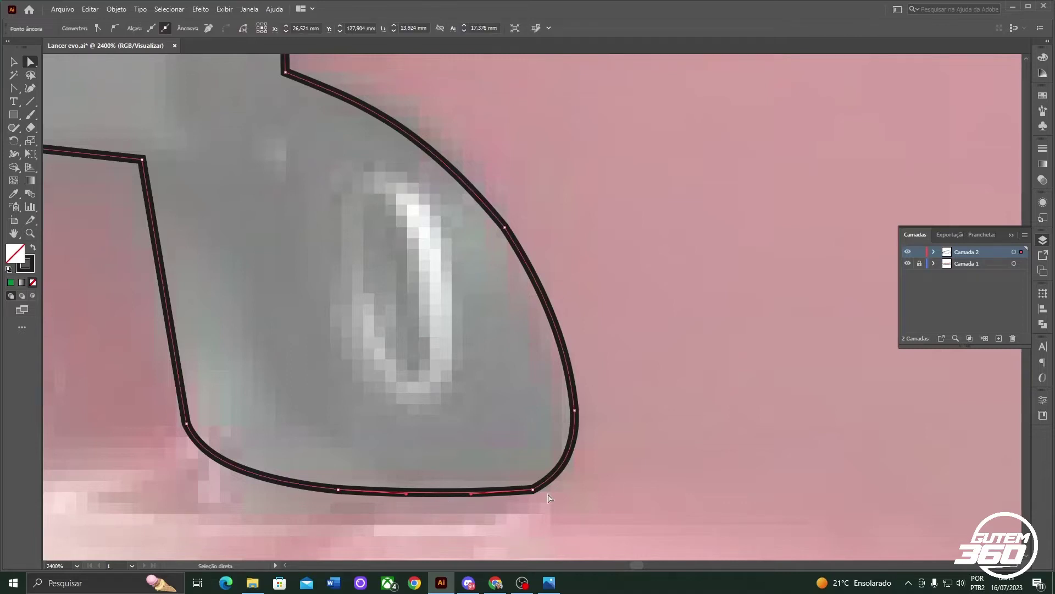
drag(531, 486, 511, 474)
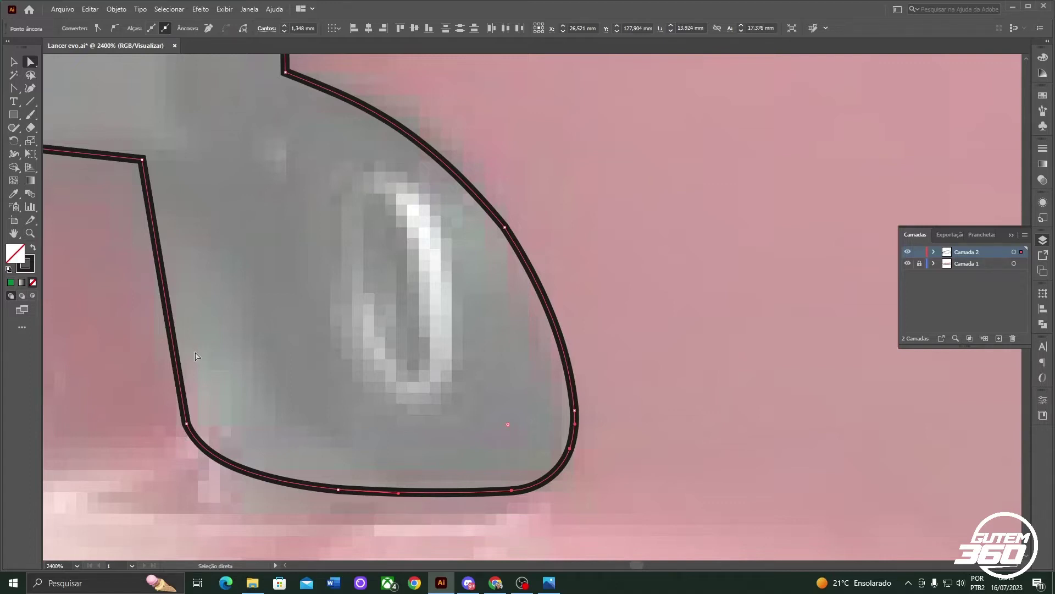
Step: Round the recess's lower front corner by about 1.44 mm, then the remaining rear corners, using about 0.44 mm above the lamp
scroll(267, 333, down, 2)
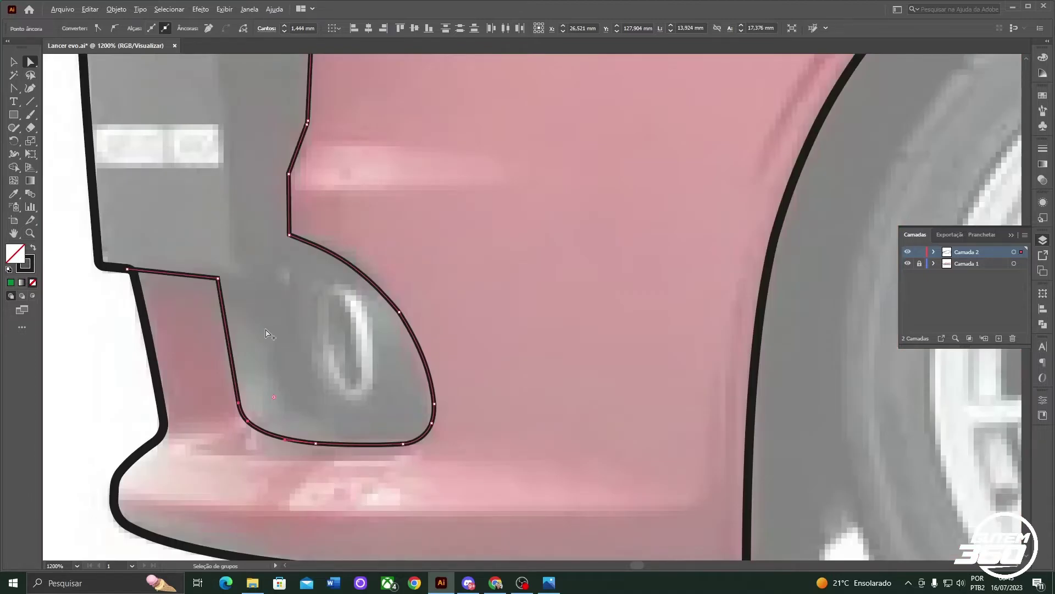
scroll(267, 334, up, 2)
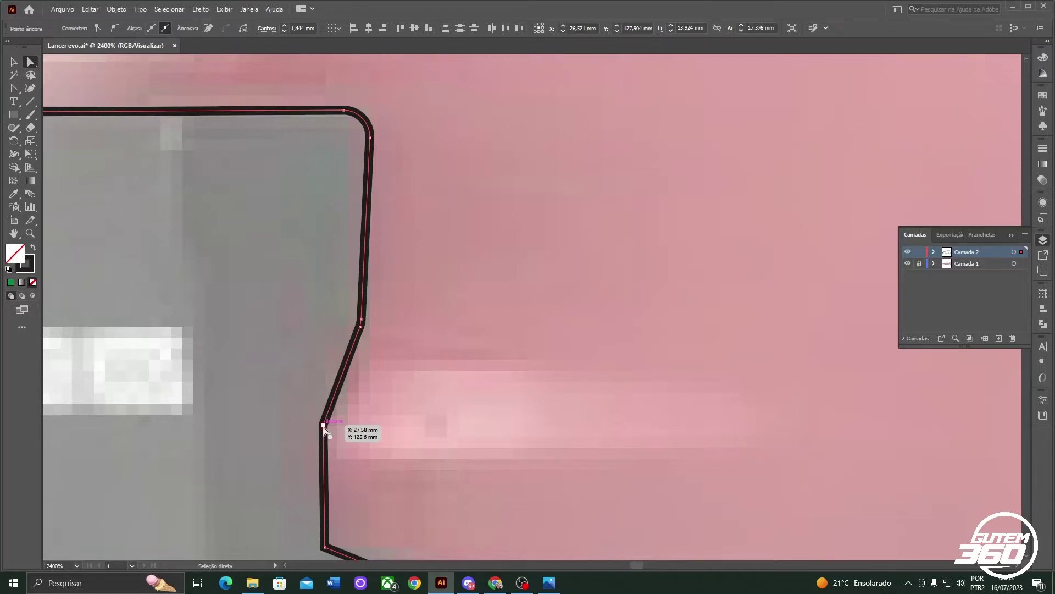
scroll(324, 429, down, 5)
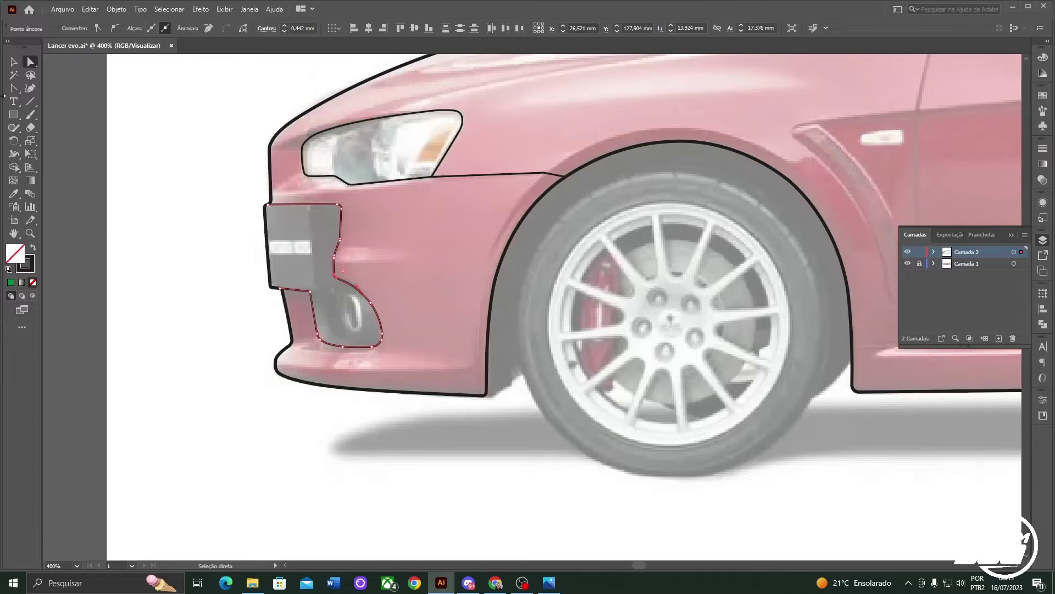
Step: Try to fill the grille and fog light recess shape with black
key(v)
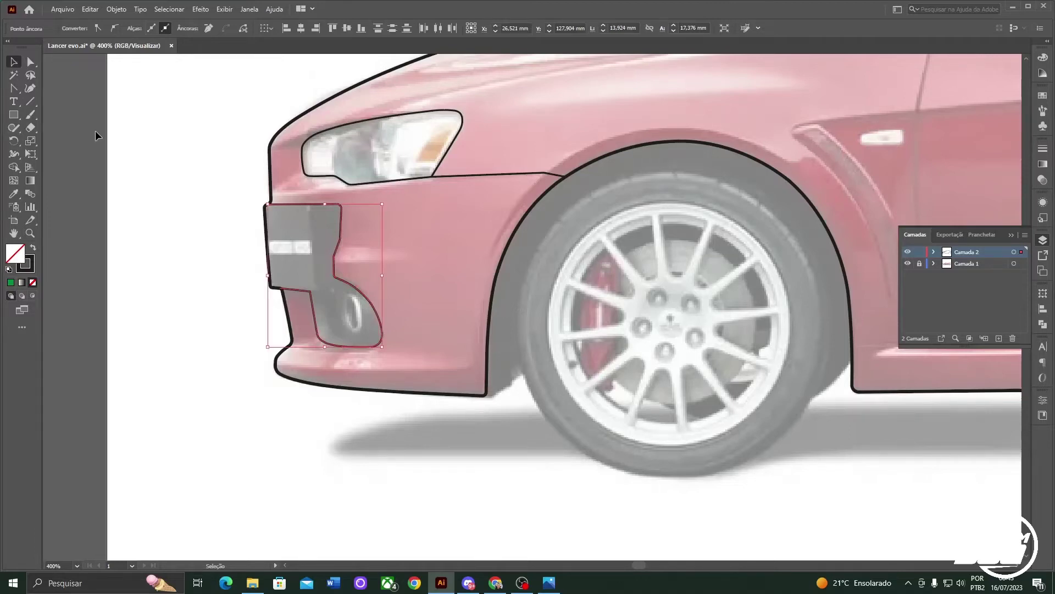
click(349, 277)
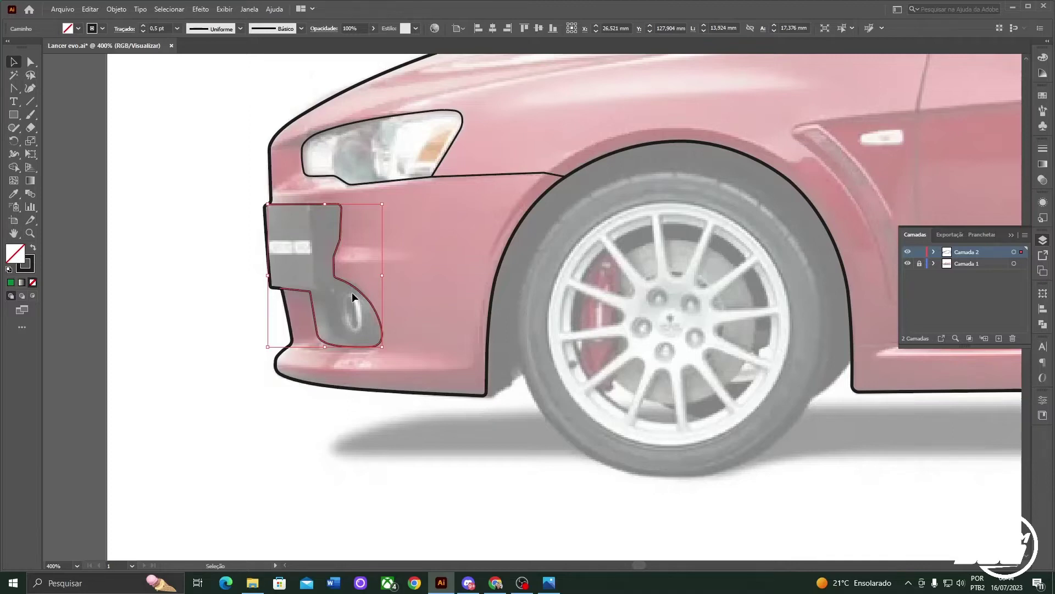
click(78, 28)
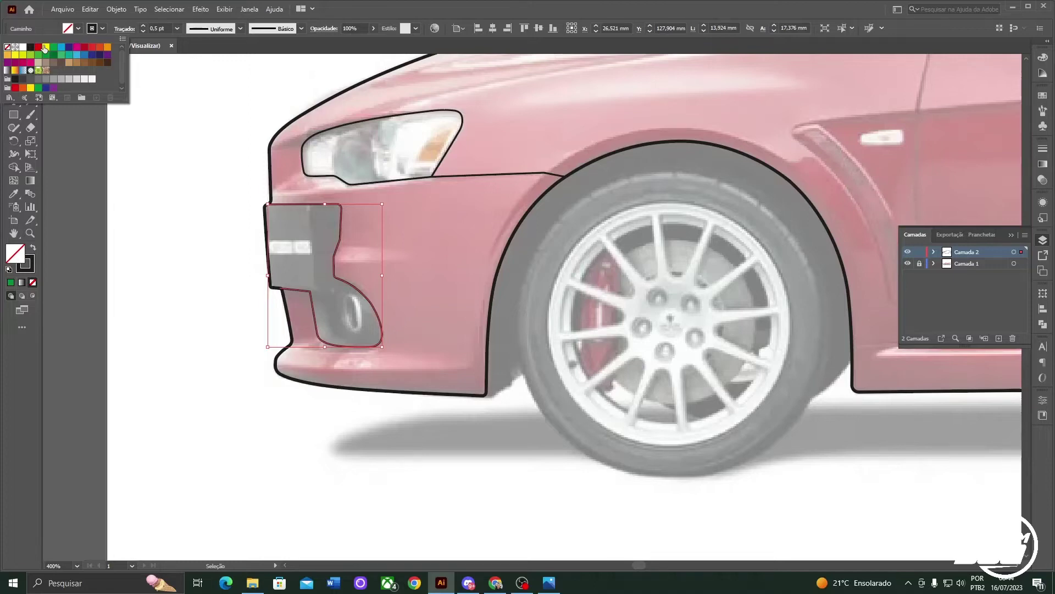
scroll(273, 226, up, 5)
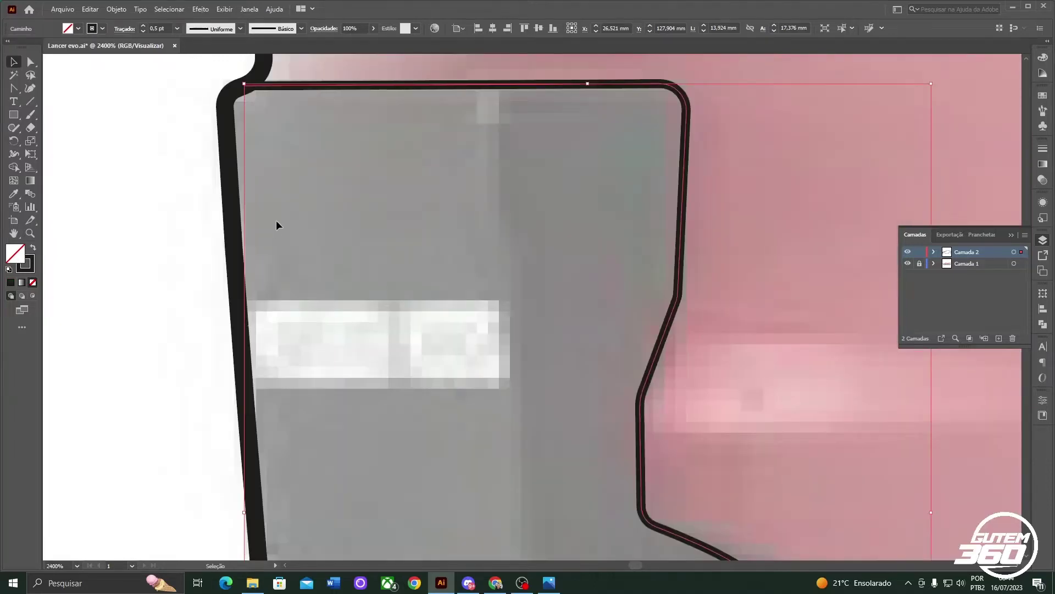
scroll(276, 220, down, 3)
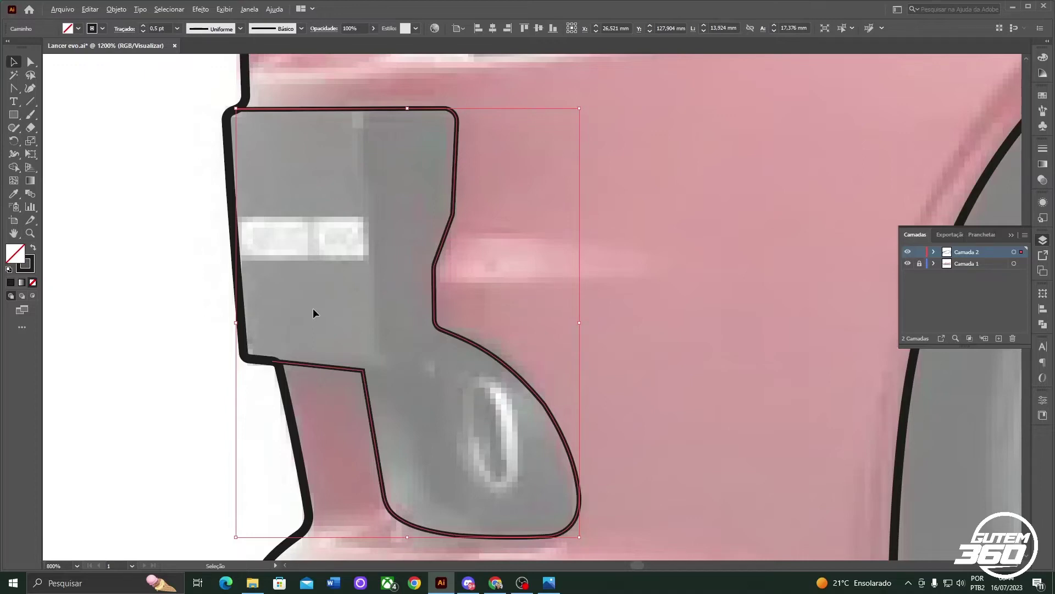
key(shift+x)
scroll(230, 269, down, 3)
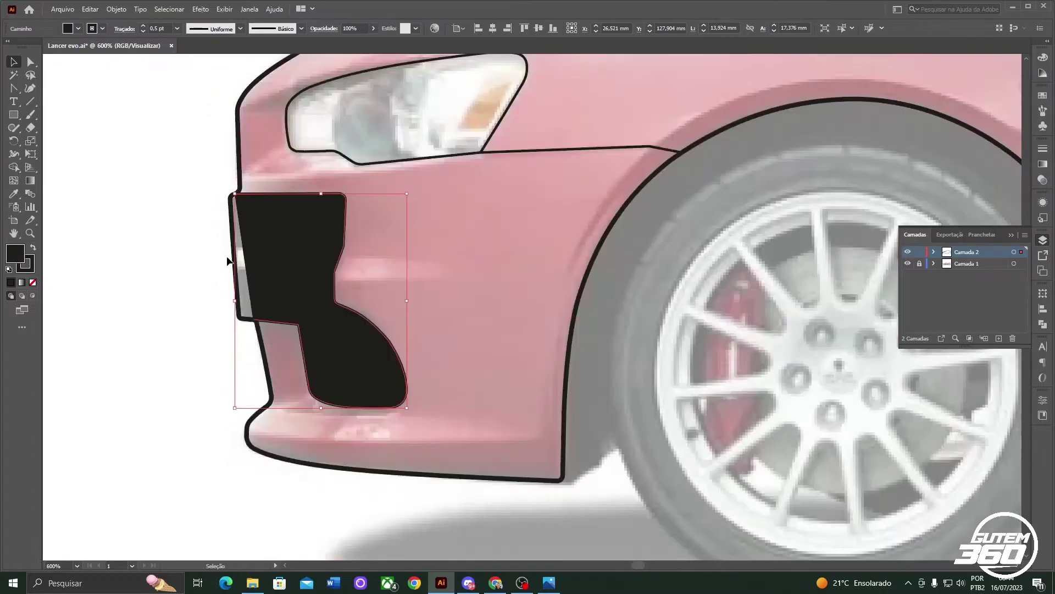
scroll(228, 258, up, 1)
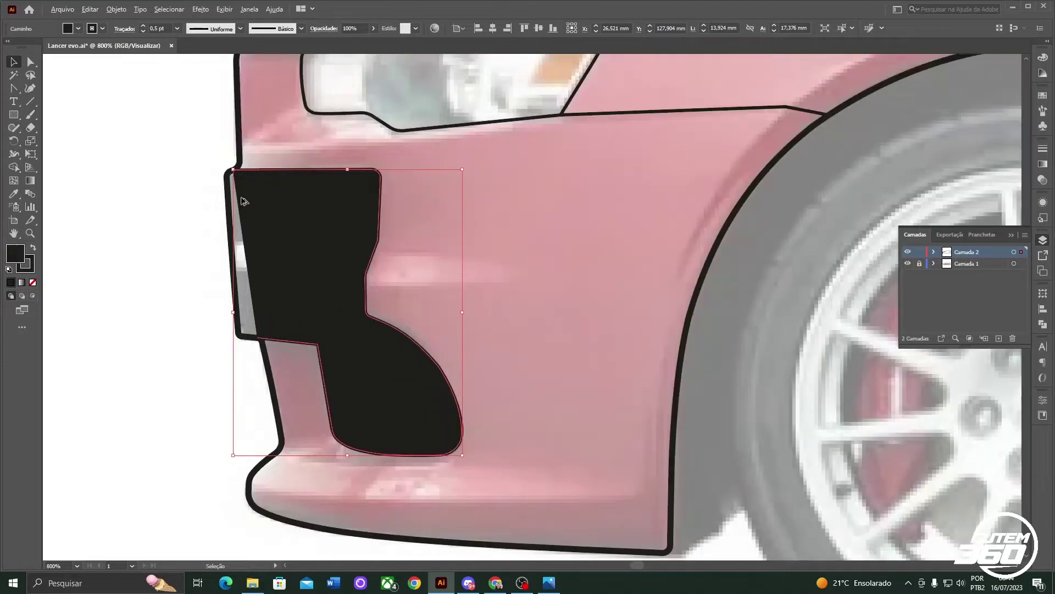
scroll(241, 278, up, 1)
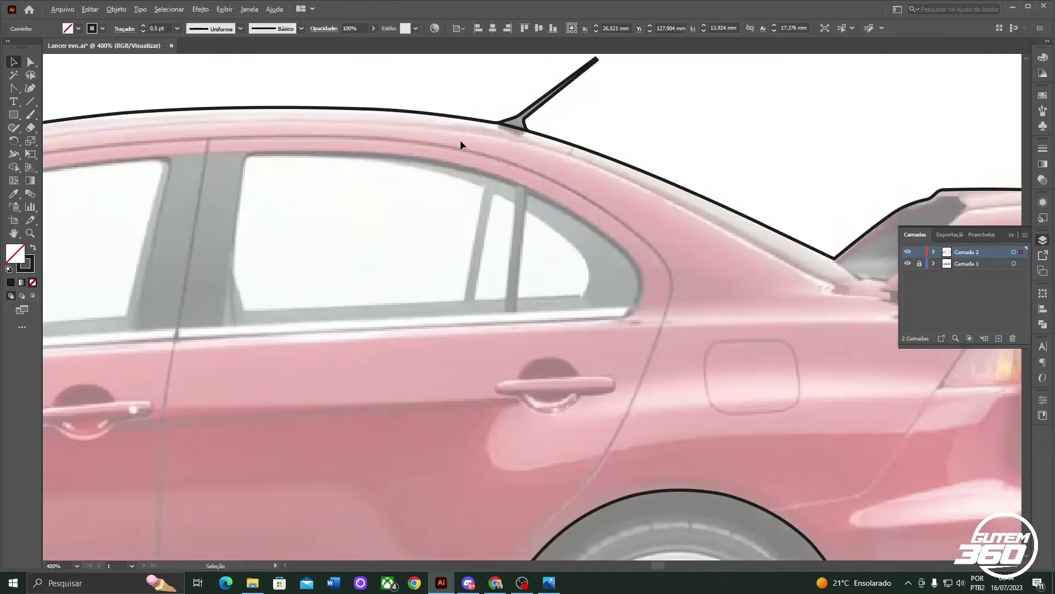
Step: Trace the side windows' rear and upper edges with straight Pen segments, from the lower rear corner forward to the mirror
key(p)
scroll(633, 323, up, 2)
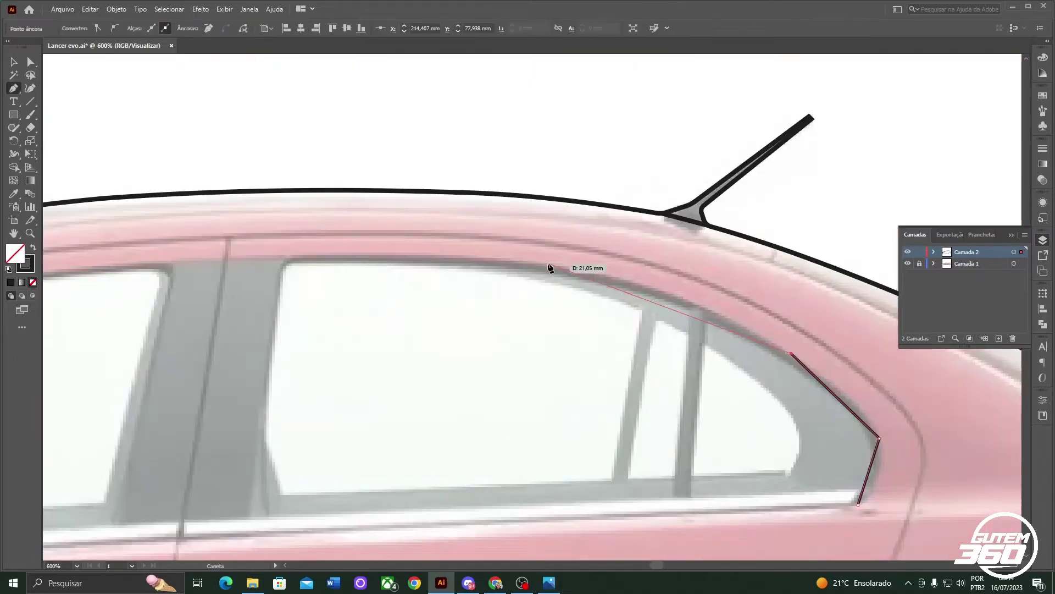
click(549, 268)
scroll(549, 268, left, 3)
click(307, 229)
scroll(306, 229, left, 5)
click(300, 189)
scroll(385, 220, up, 1)
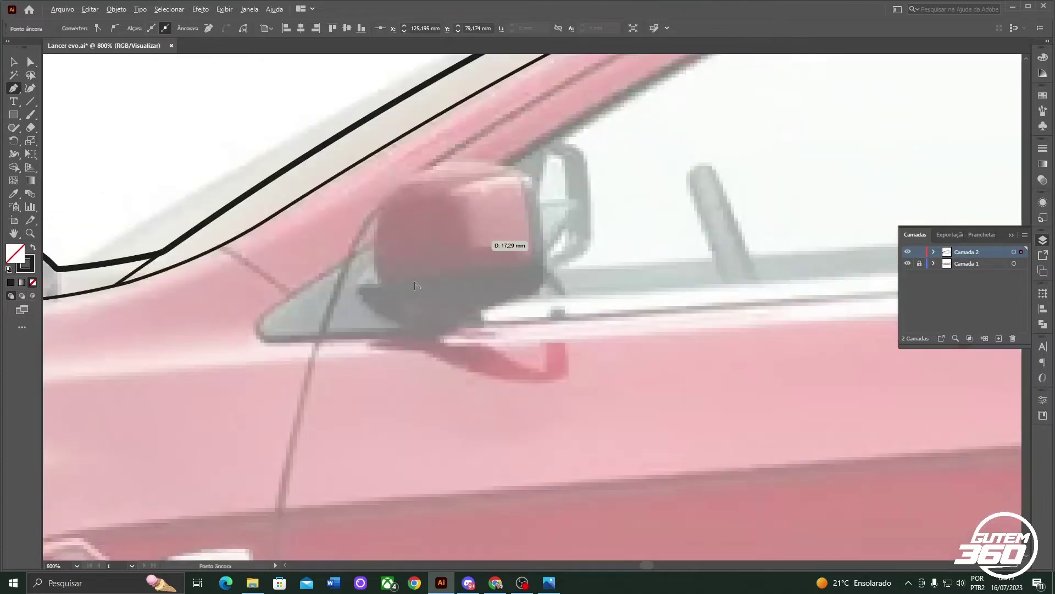
scroll(329, 302, up, 3)
click(340, 329)
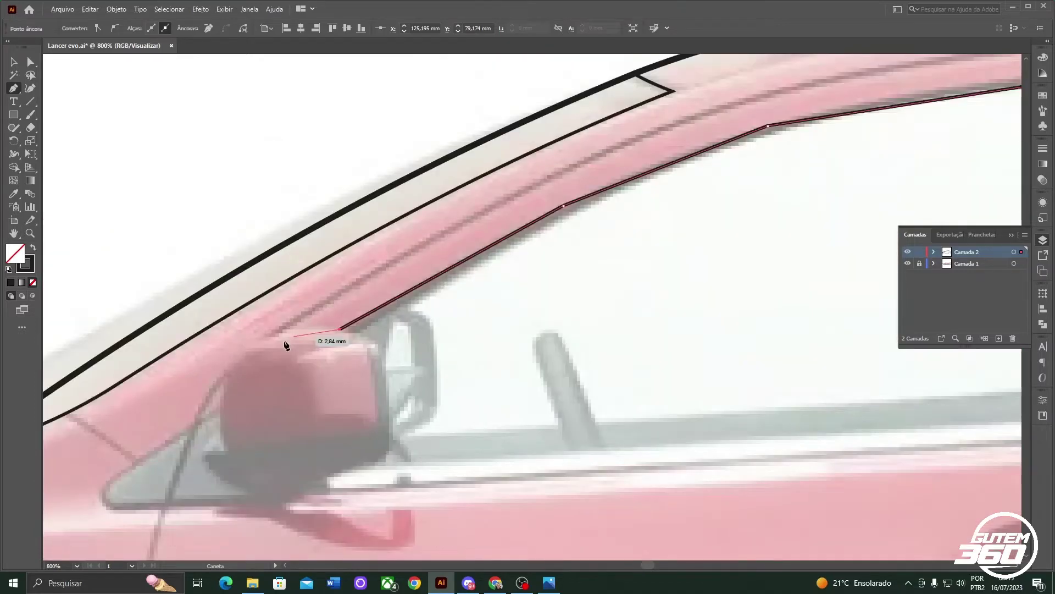
Step: Continue the path around the mirror and the window's front corner, and close it along the lower window edge
click(252, 344)
click(222, 409)
click(108, 482)
click(112, 509)
click(290, 505)
click(330, 491)
scroll(516, 353, down, 1)
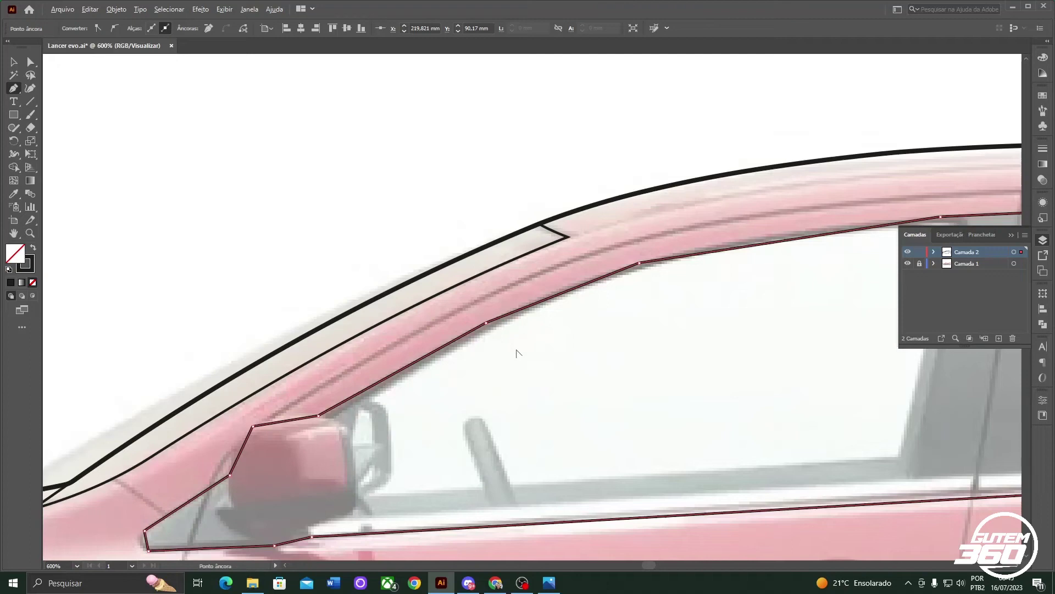
Step: Curve the window outline's segments along the windshield pillar and reposition the anchor between them to follow the photo's edge
scroll(517, 353, up, 2)
ctrl+click(475, 349)
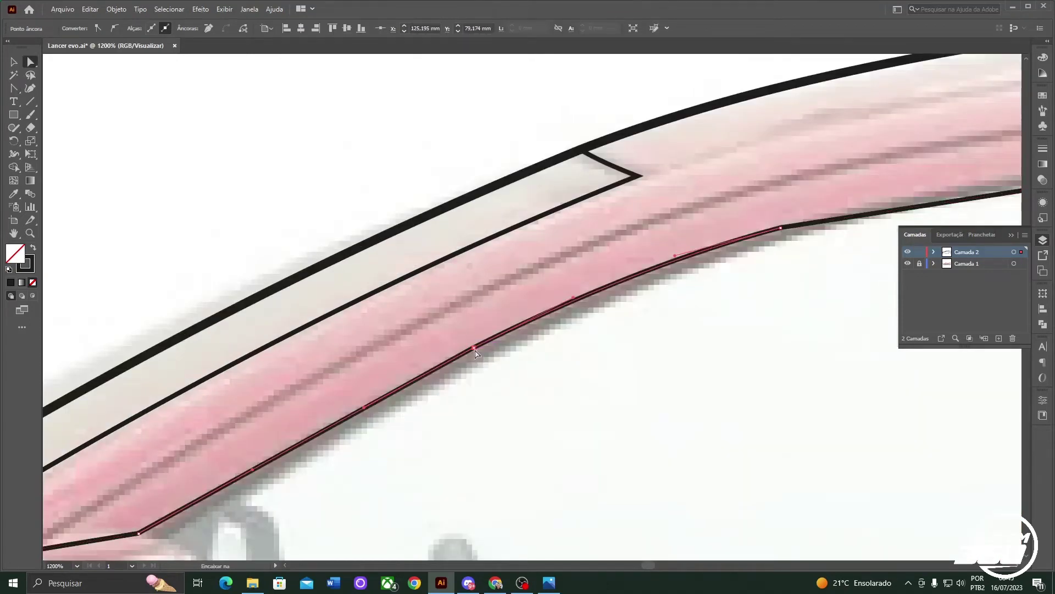
scroll(460, 317, down, 2)
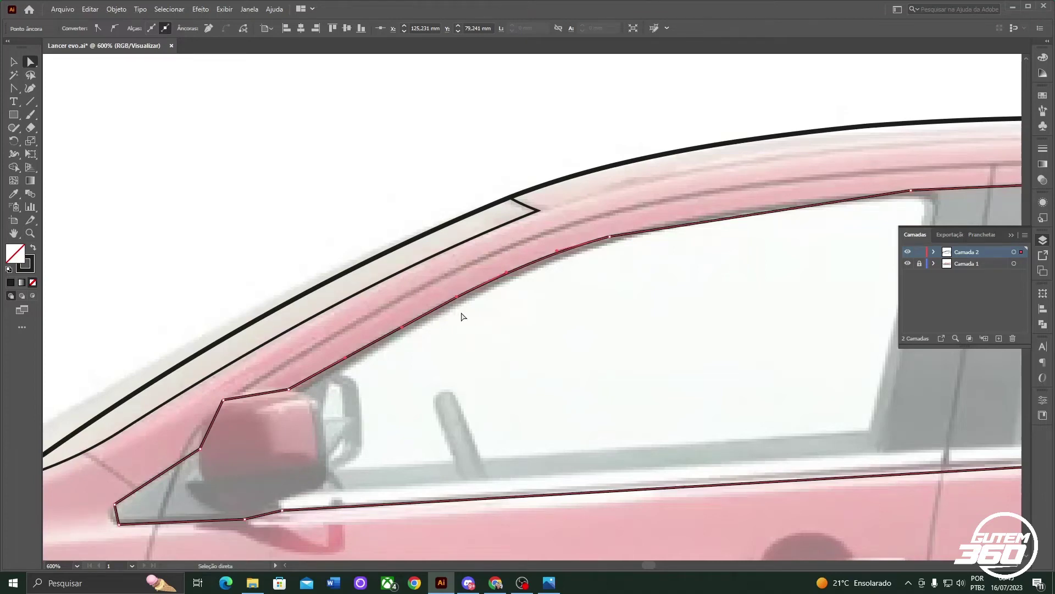
drag(456, 299, 454, 302)
scroll(454, 301, up, 6)
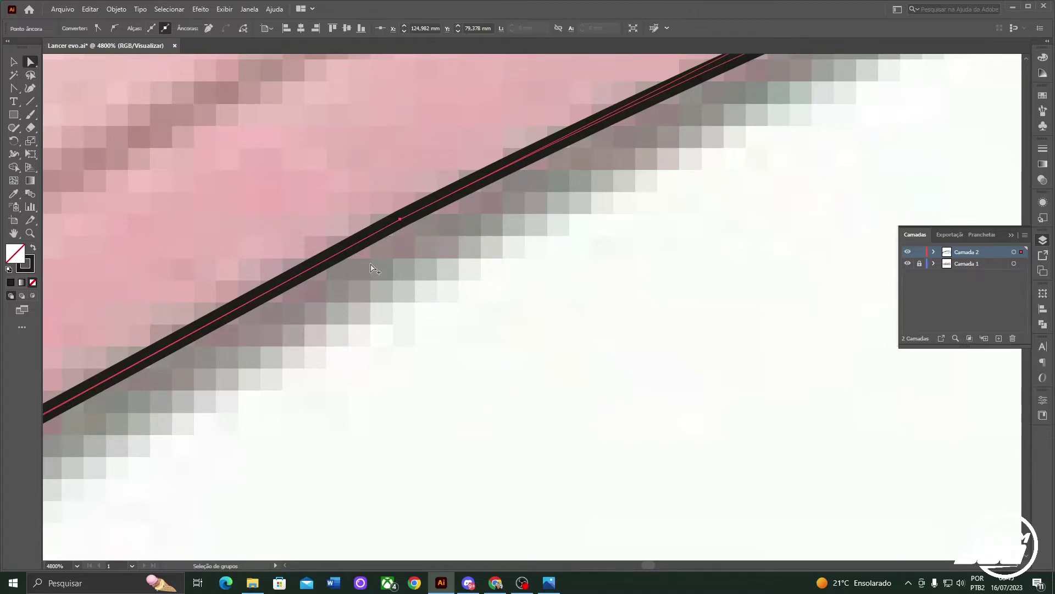
scroll(374, 269, up, 2)
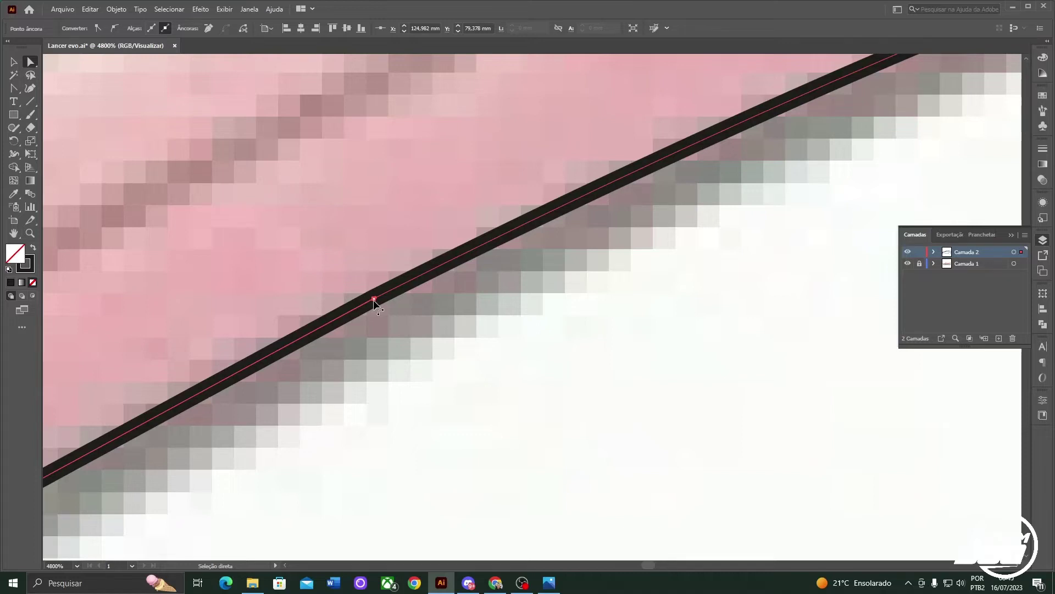
key(ctrl+minus)
Step: Bend the window outline's upper segments above the front and rear doors into smooth curves with the Anchor Point tool
key(shift+c)
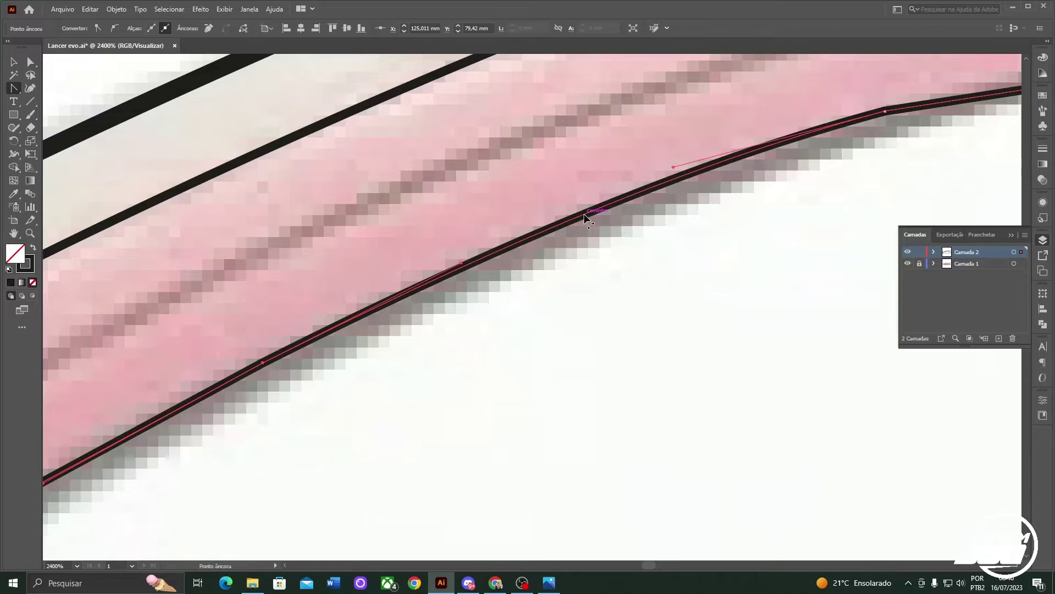
scroll(584, 213, down, 3)
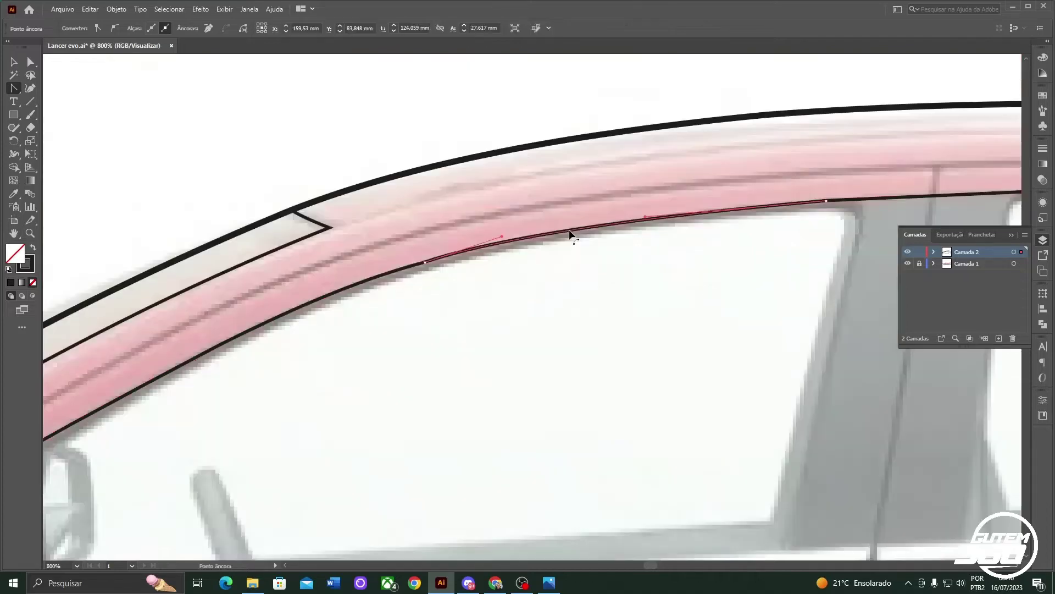
drag(582, 227, 584, 229)
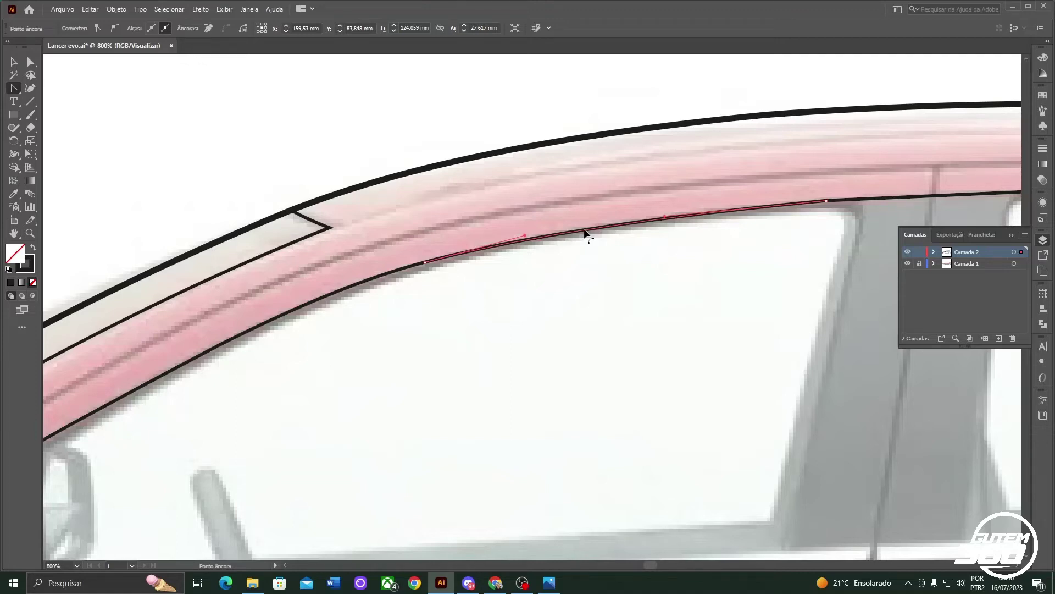
scroll(502, 252, up, 2)
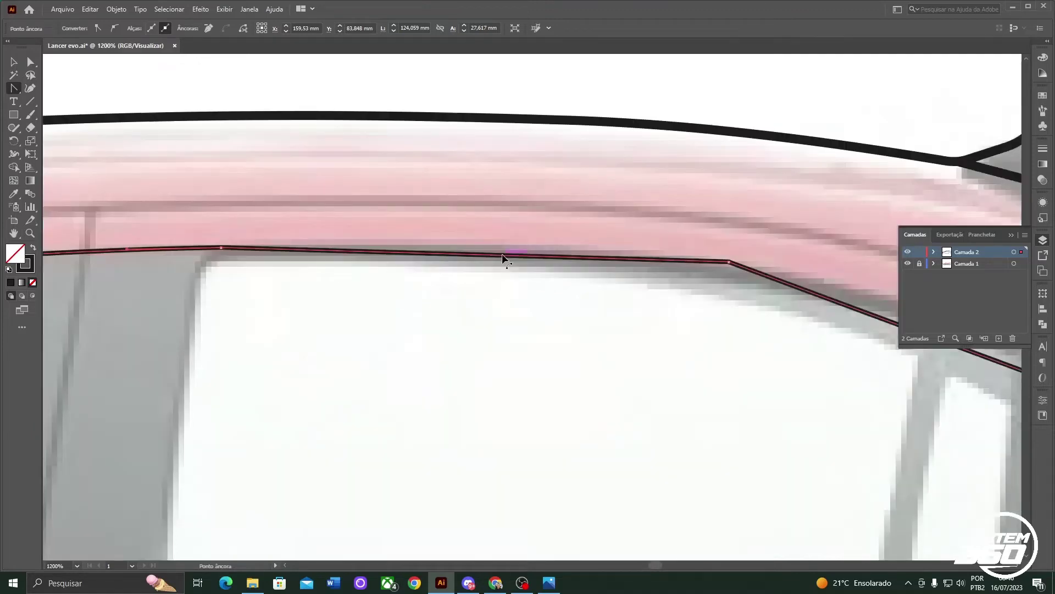
scroll(502, 253, down, 2)
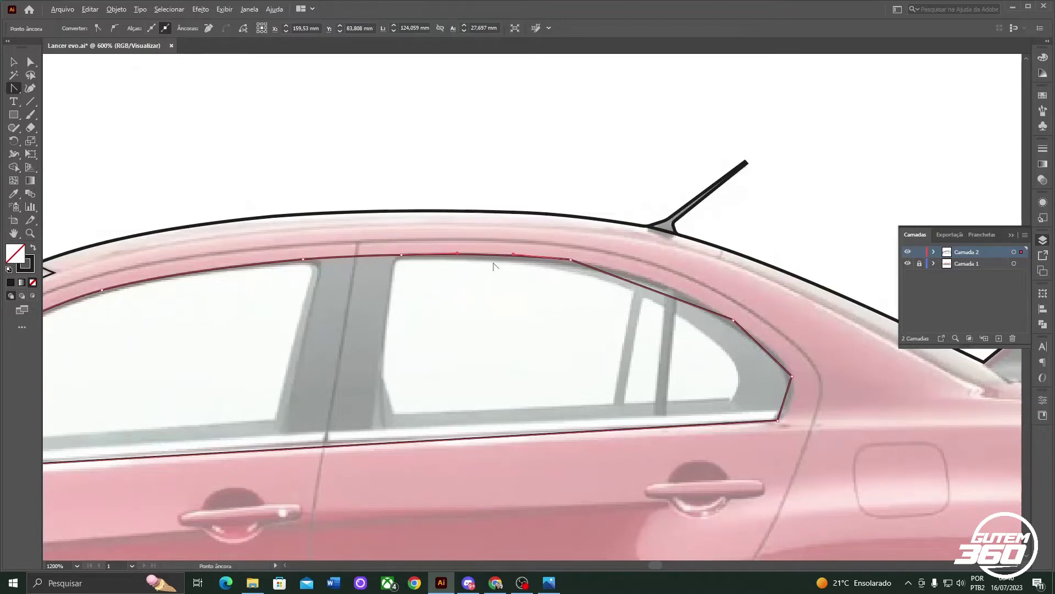
Step: Bend the segment sloping down toward the rear quarter window and shift its front anchor slightly down to smooth the transition
scroll(493, 266, up, 6)
key(a)
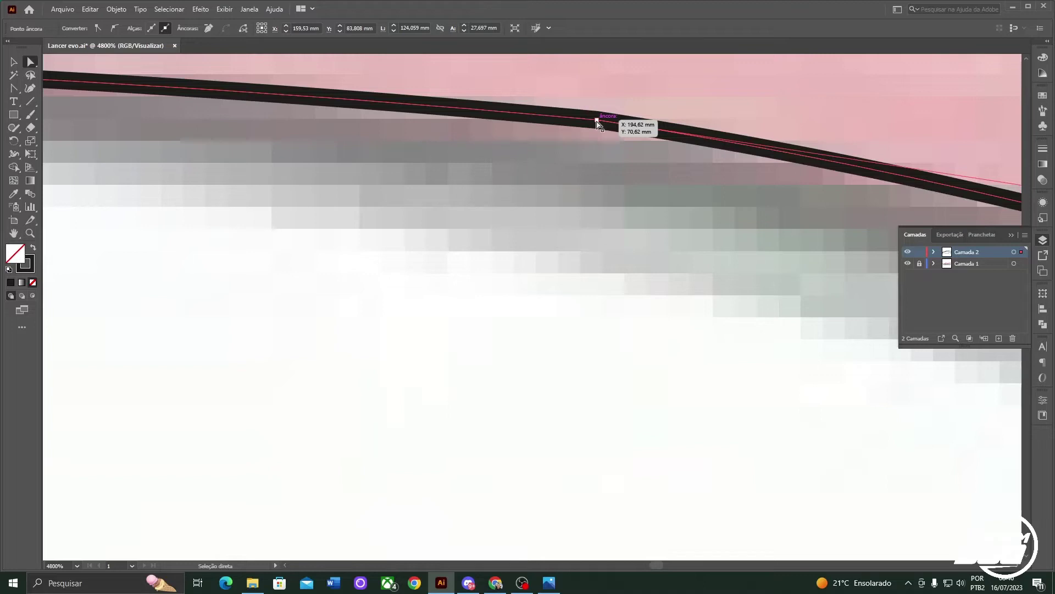
click(597, 119)
scroll(646, 176, down, 4)
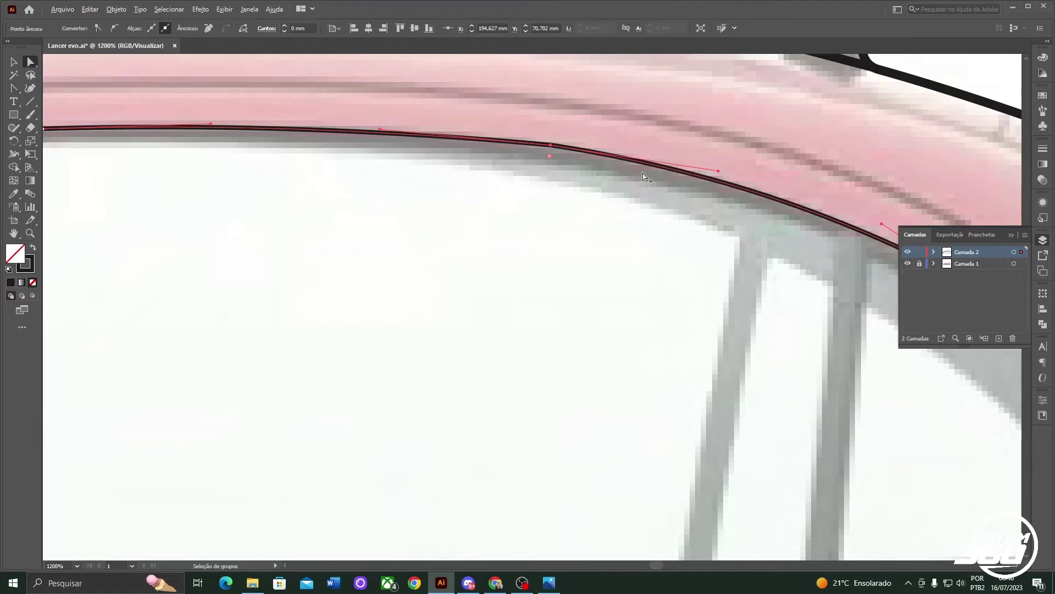
Step: Curve the window outline's segments around the rear quarter window and nudge the rear corner anchor to follow the photo's edge
scroll(643, 176, up, 4)
key(shift+c)
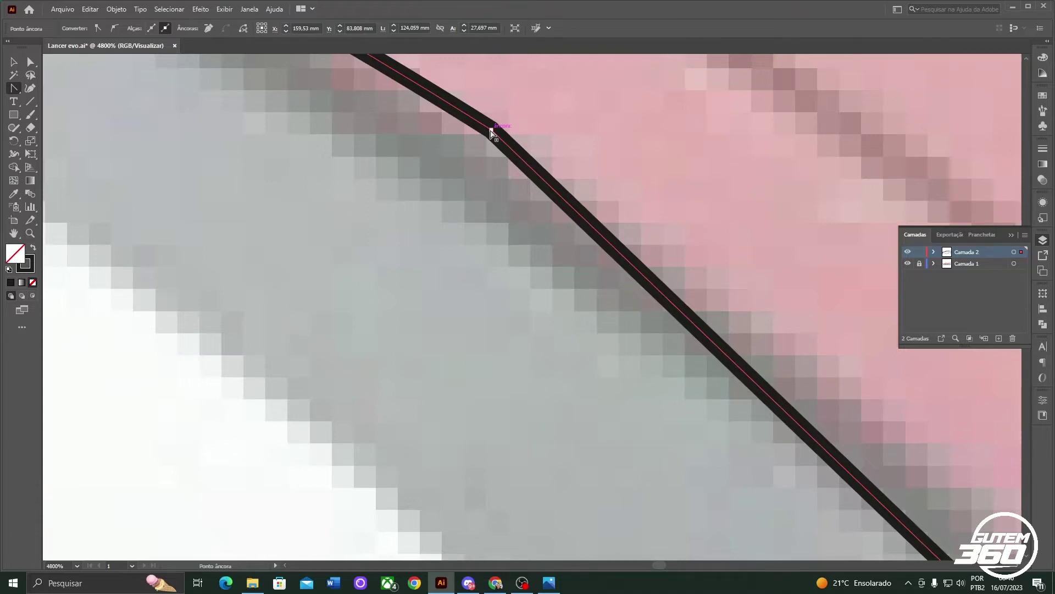
drag(491, 134, 615, 241)
scroll(619, 234, down, 2)
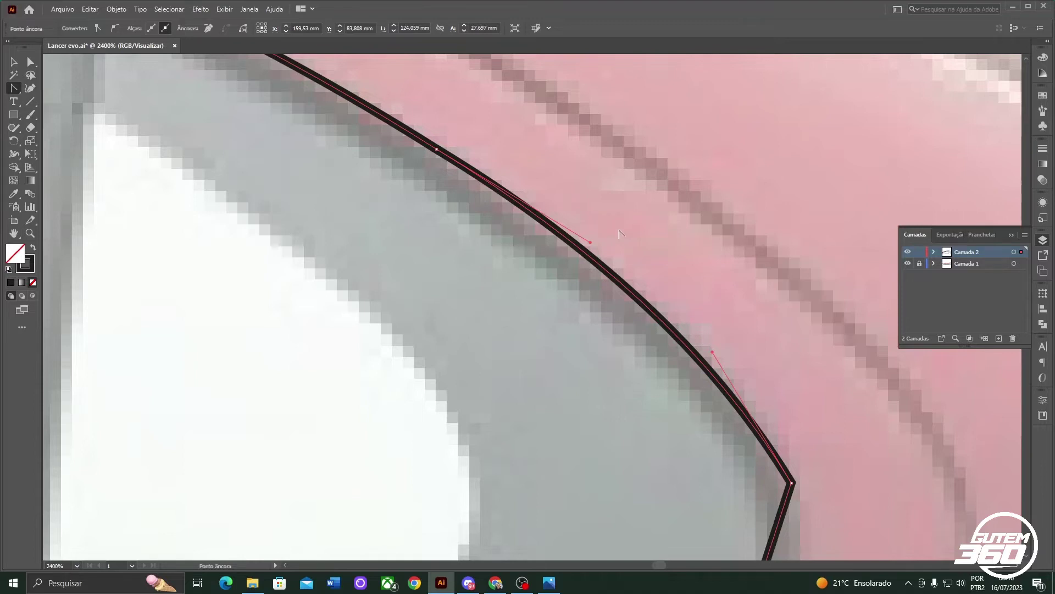
key(ctrl+plus)
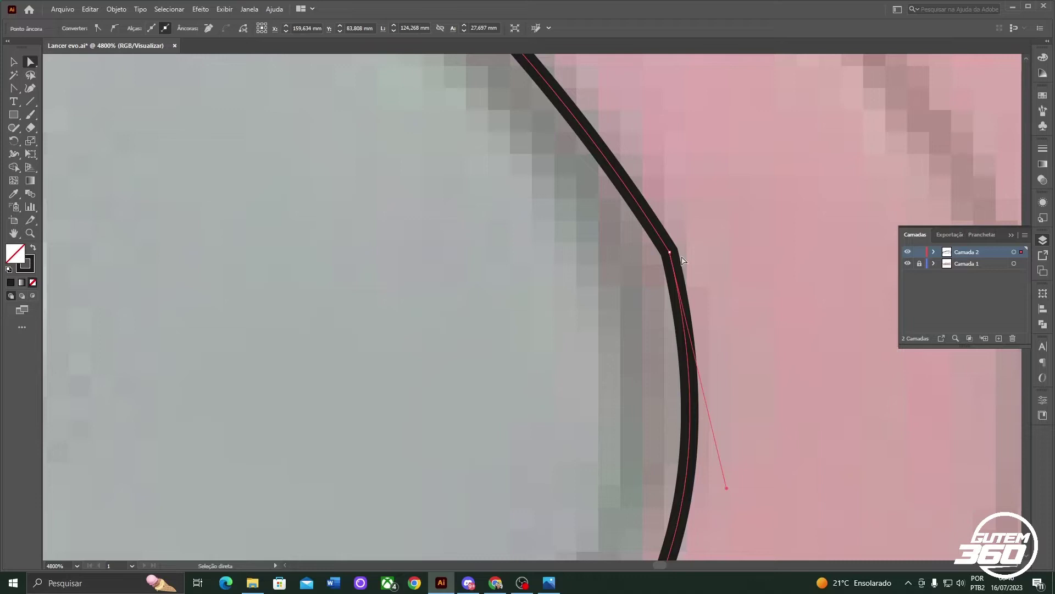
drag(669, 253, 668, 255)
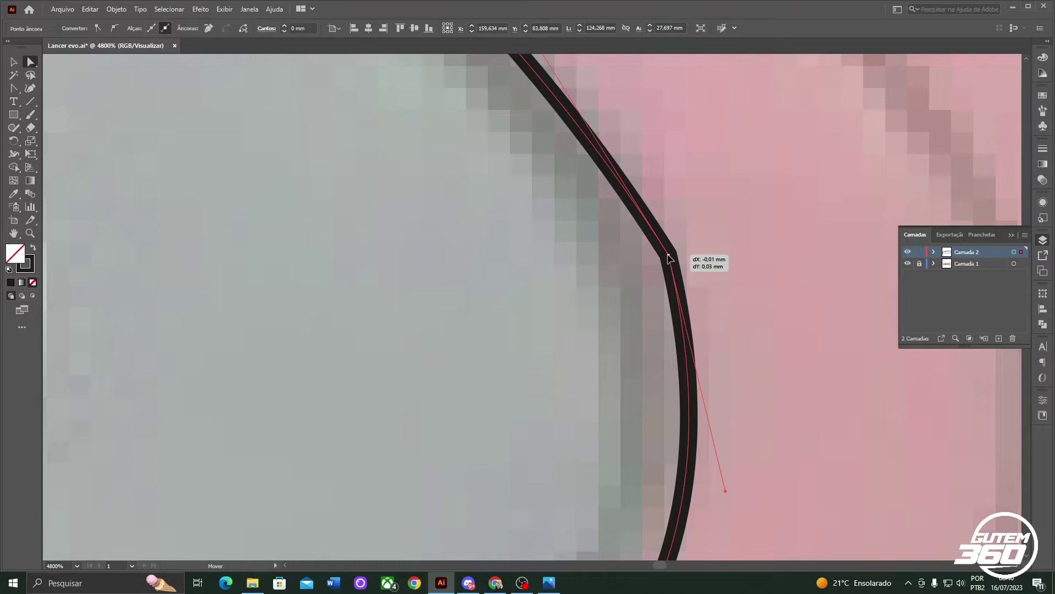
key(ctrl+1)
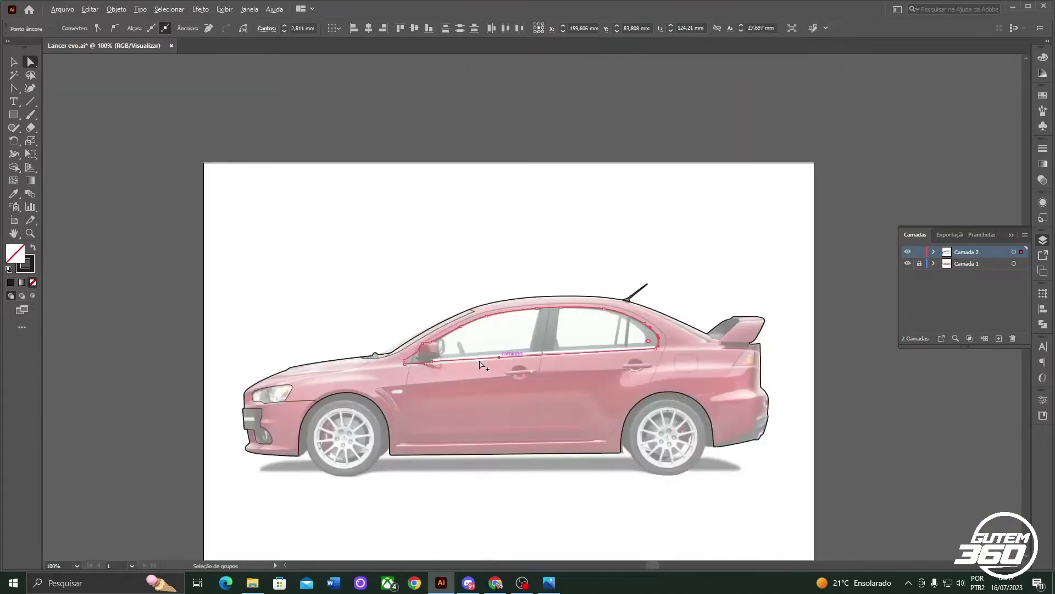
Step: Bend the window outline's segments ahead of and below the mirror and round its front corner to match the photo
scroll(540, 357, up, 7)
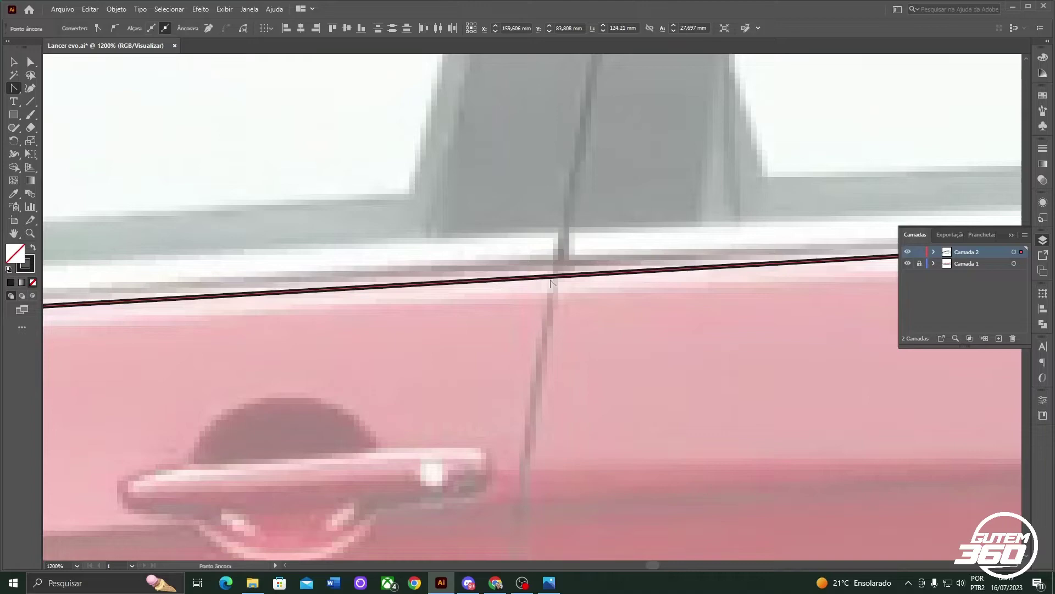
scroll(242, 224, up, 2)
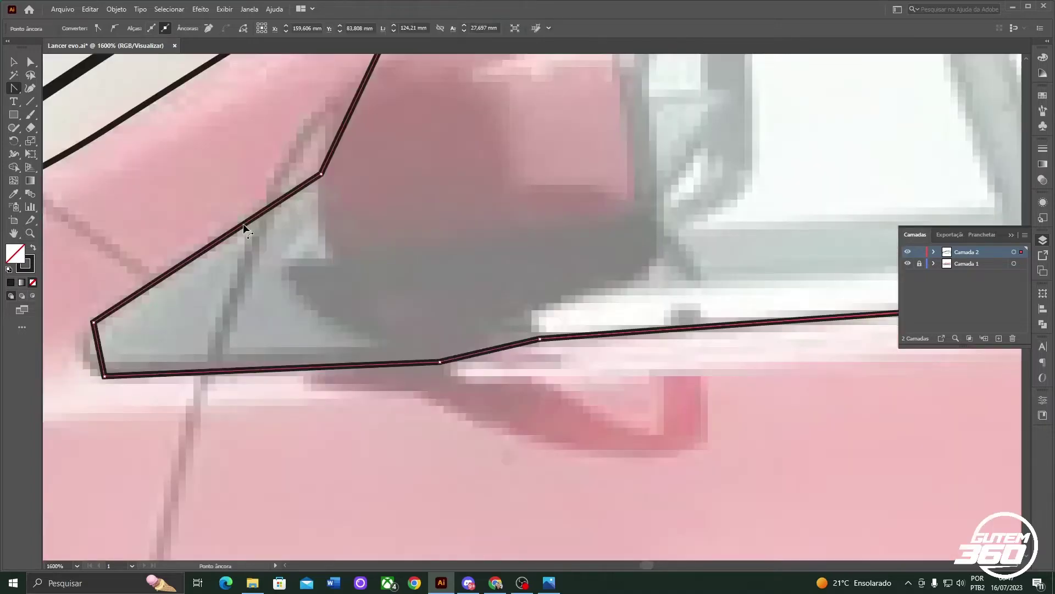
drag(243, 223, 168, 291)
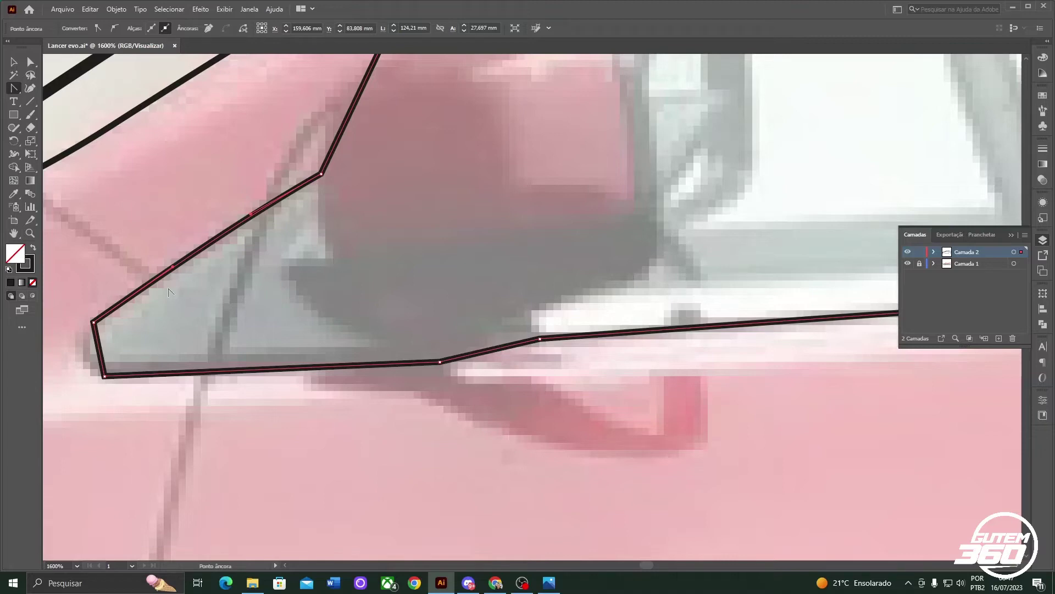
click(488, 356)
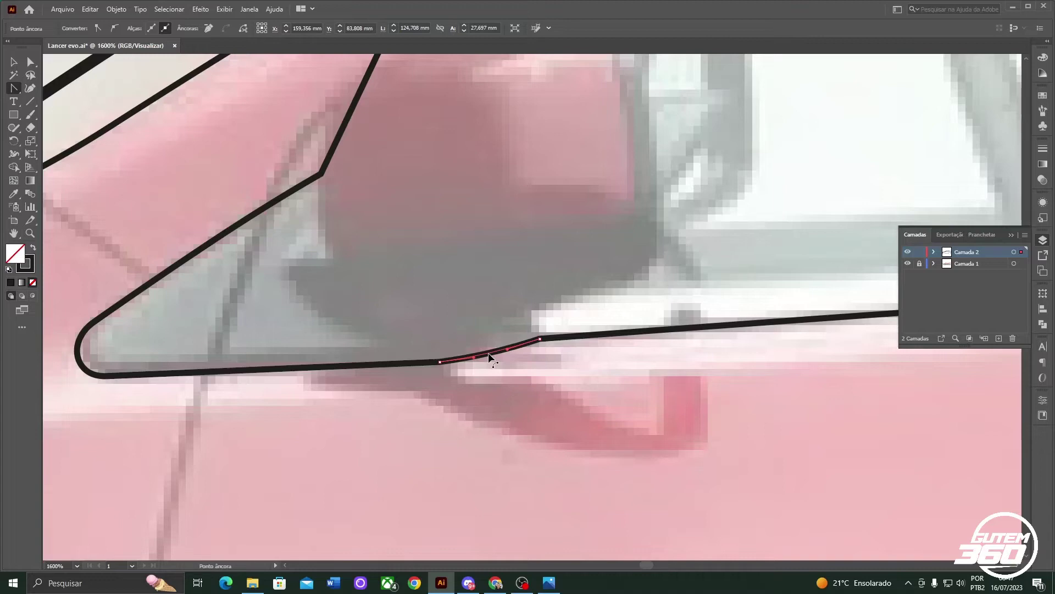
scroll(488, 352, up, 3)
scroll(489, 352, left, 2)
Step: Fine-tune the window outline's upper anchor near the rear of the front door to smooth the transition above the pillar
click(521, 196)
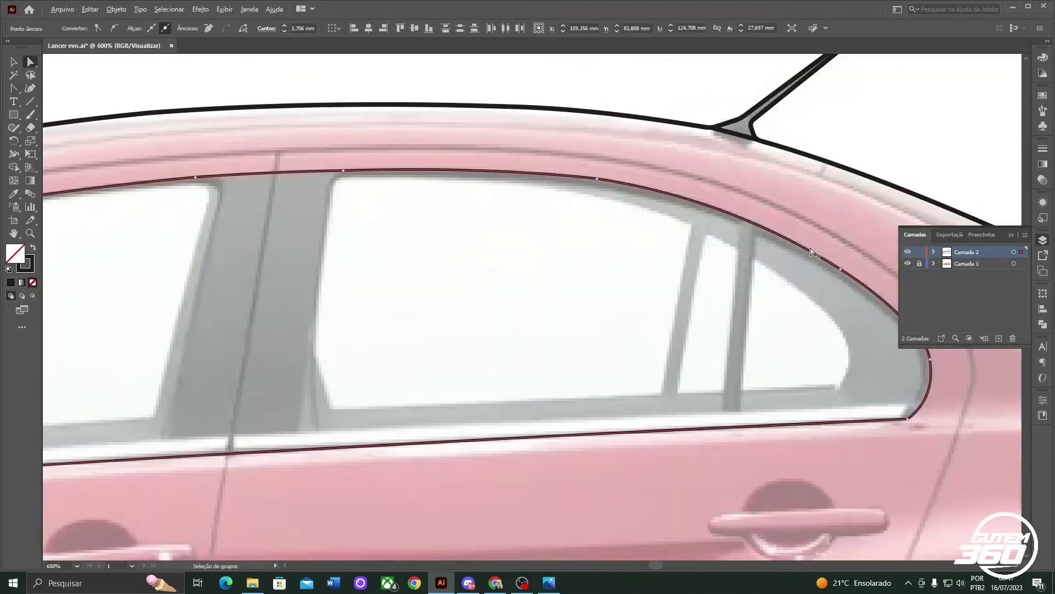
key(ctrl+plus)
key(ctrl+plus)
key(ctrl+plus)
key(ctrl+plus)
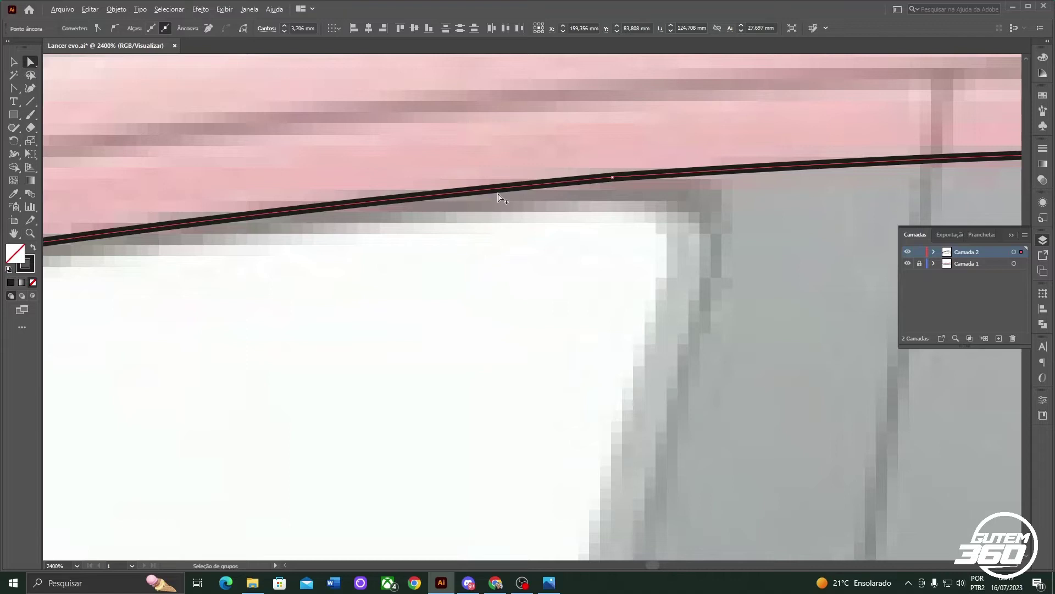
drag(499, 197, 547, 175)
scroll(696, 231, down, 8)
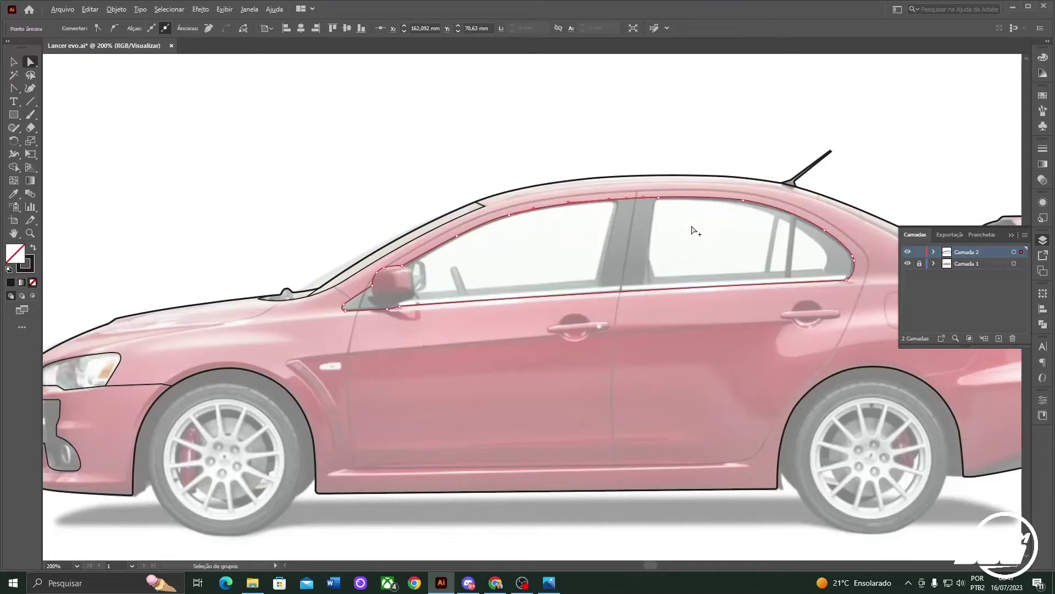
Step: Trace the mirror's rear and lower edge with the Pen tool, linking it to the window outline, and curve its segments
key(ctrl+shift+a)
key(p)
scroll(633, 221, up, 4)
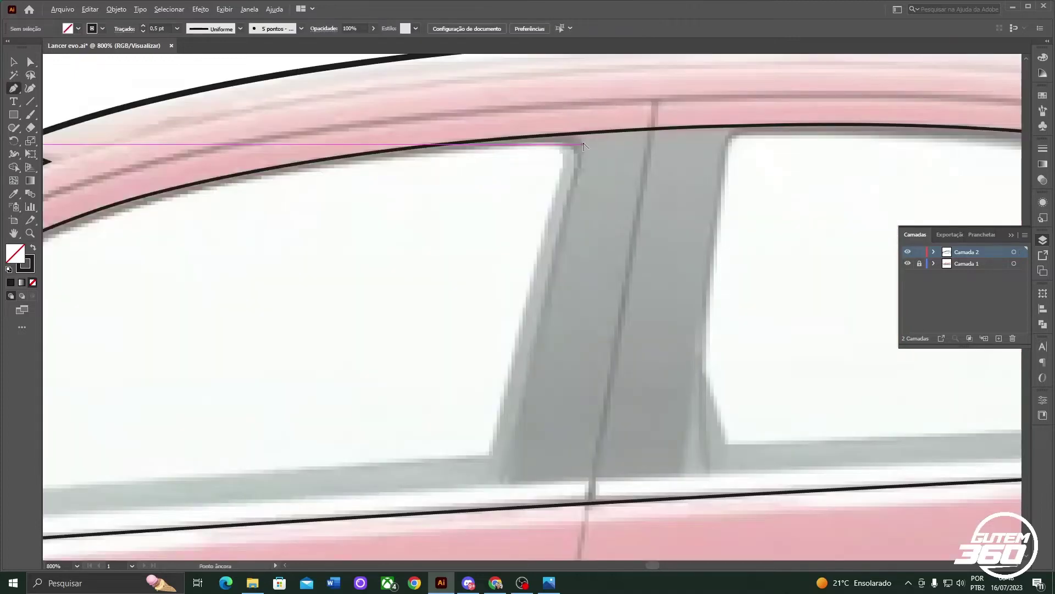
scroll(583, 146, down, 4)
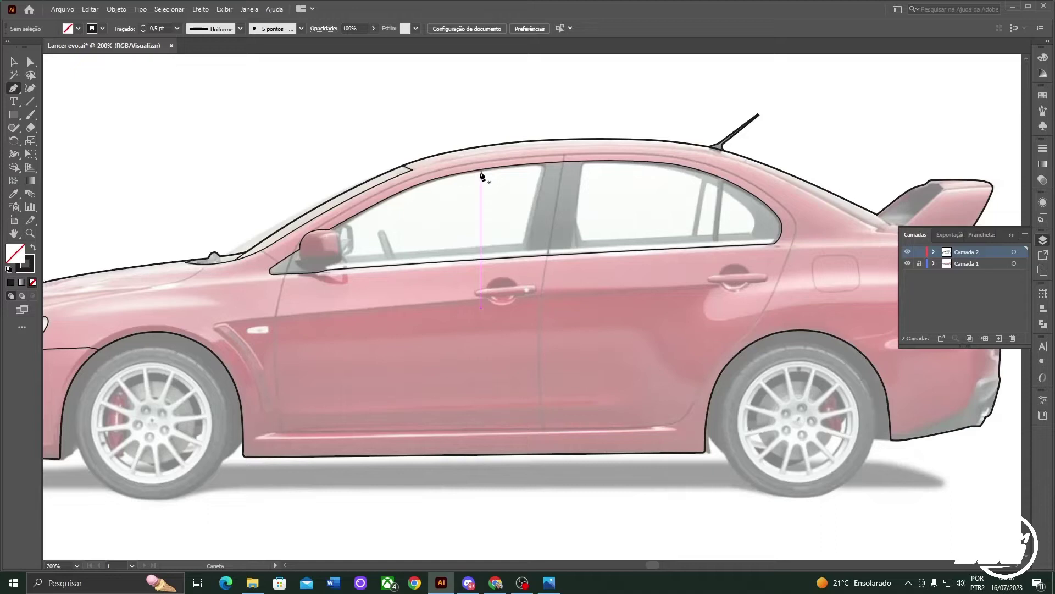
scroll(481, 175, up, 2)
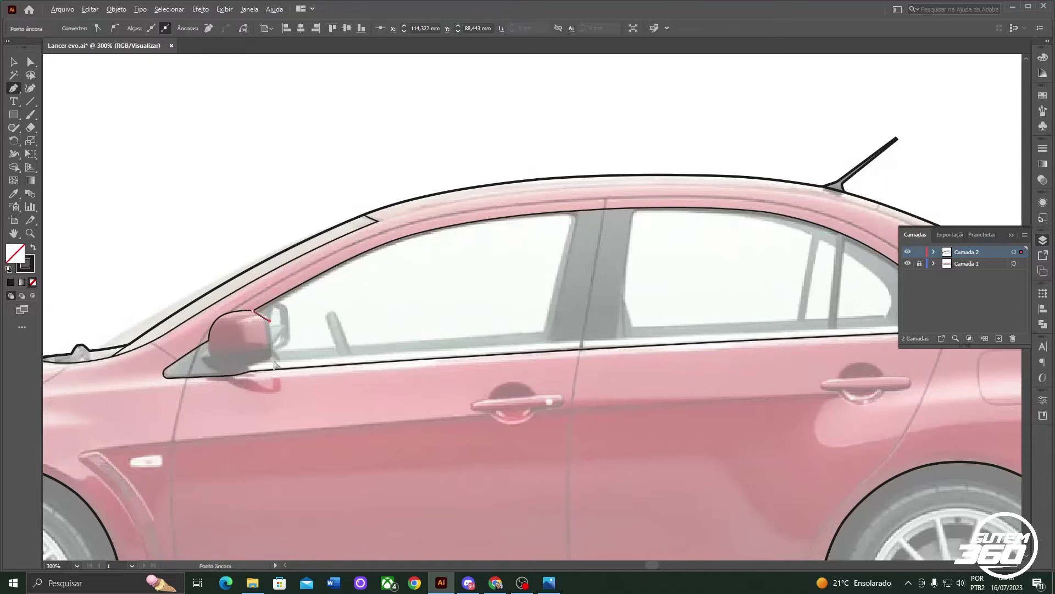
scroll(275, 365, up, 6)
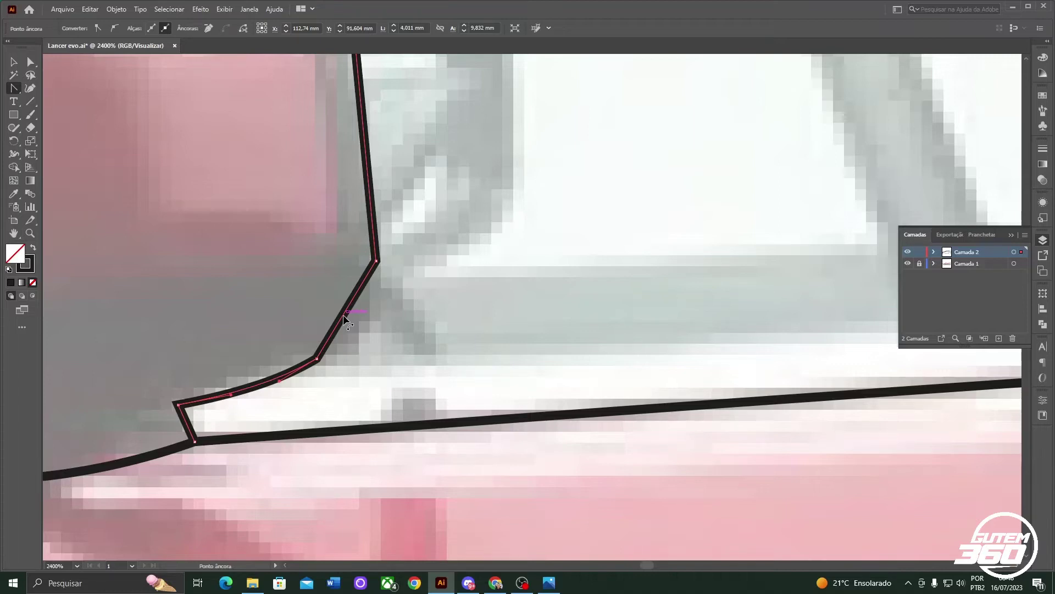
scroll(343, 314, up, 2)
key(a)
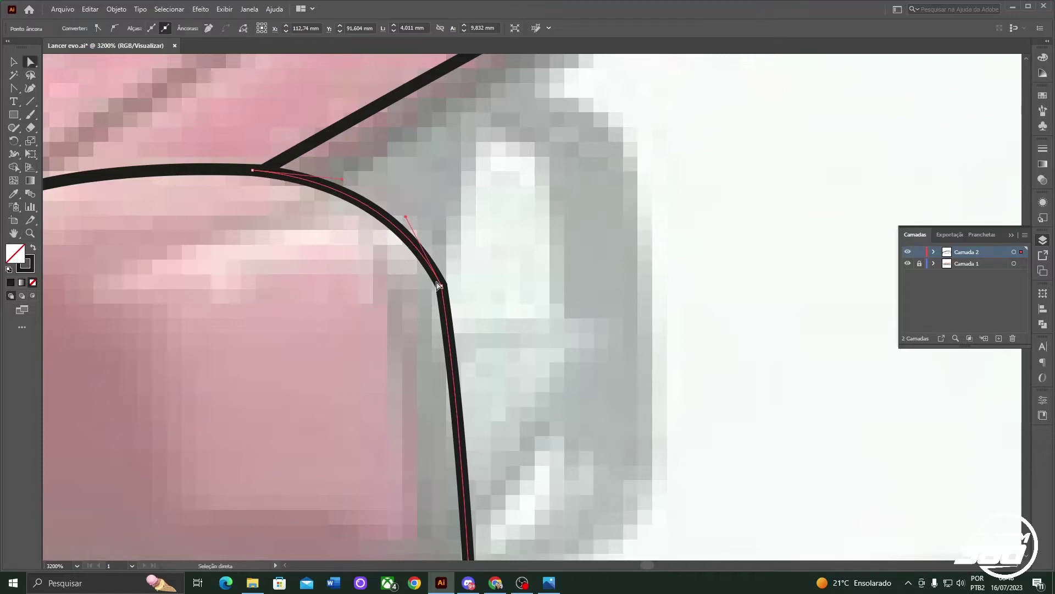
click(438, 285)
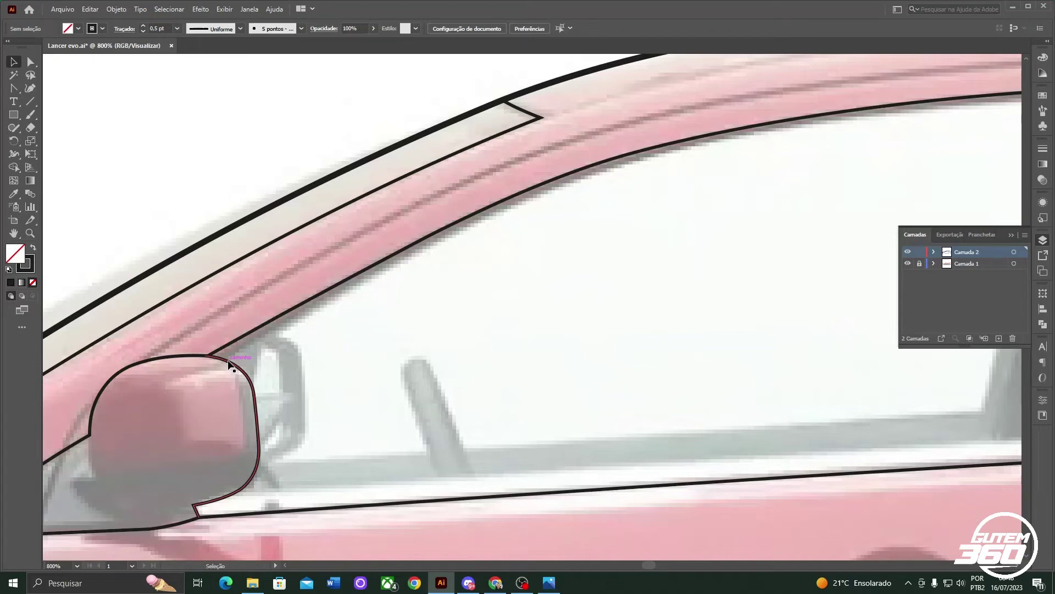
Step: Trace the front door glass's inner edge from the mirror to the center pillar, curving its upper segments and rear corner
key(p)
click(220, 356)
scroll(461, 240, up, 2)
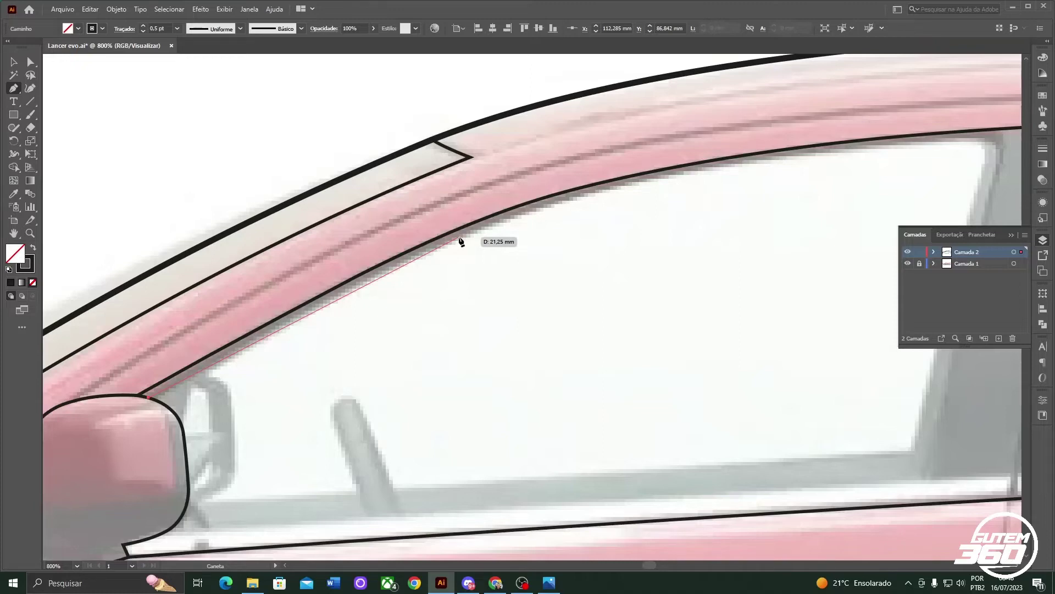
scroll(460, 241, up, 2)
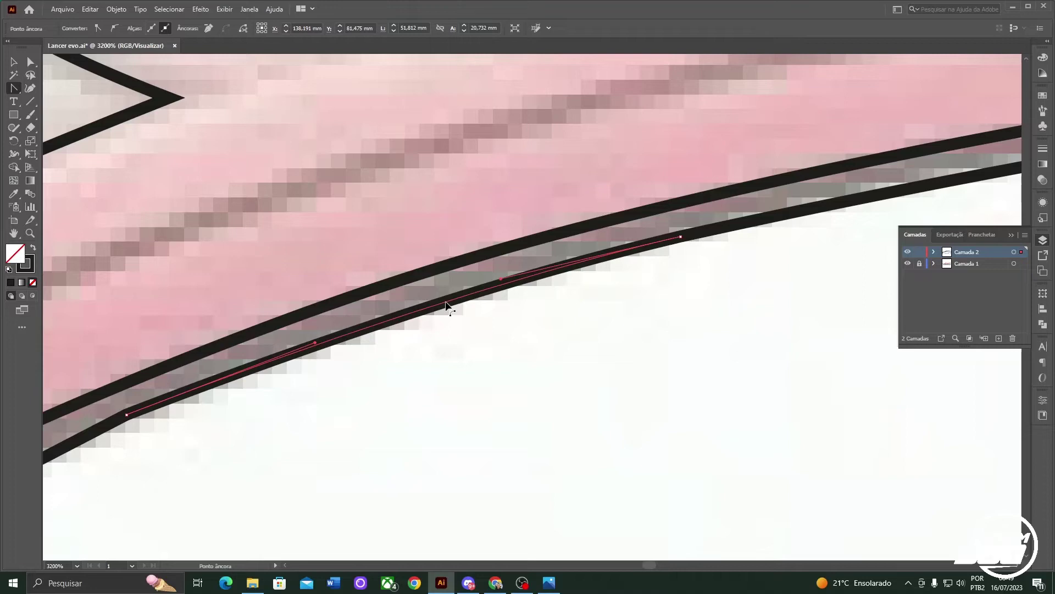
scroll(446, 304, down, 6)
scroll(575, 301, up, 5)
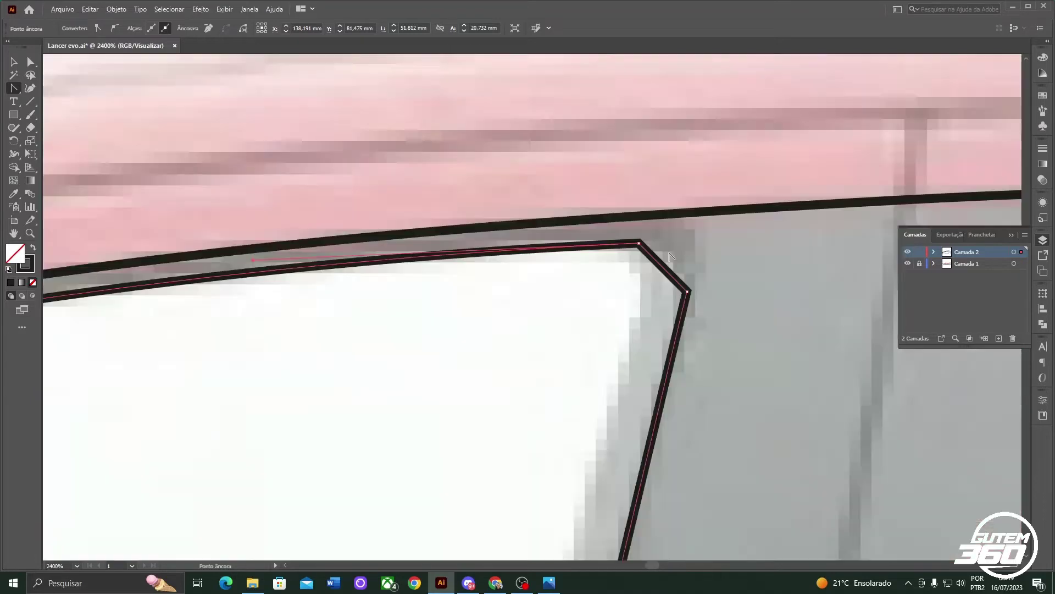
drag(662, 266, 679, 258)
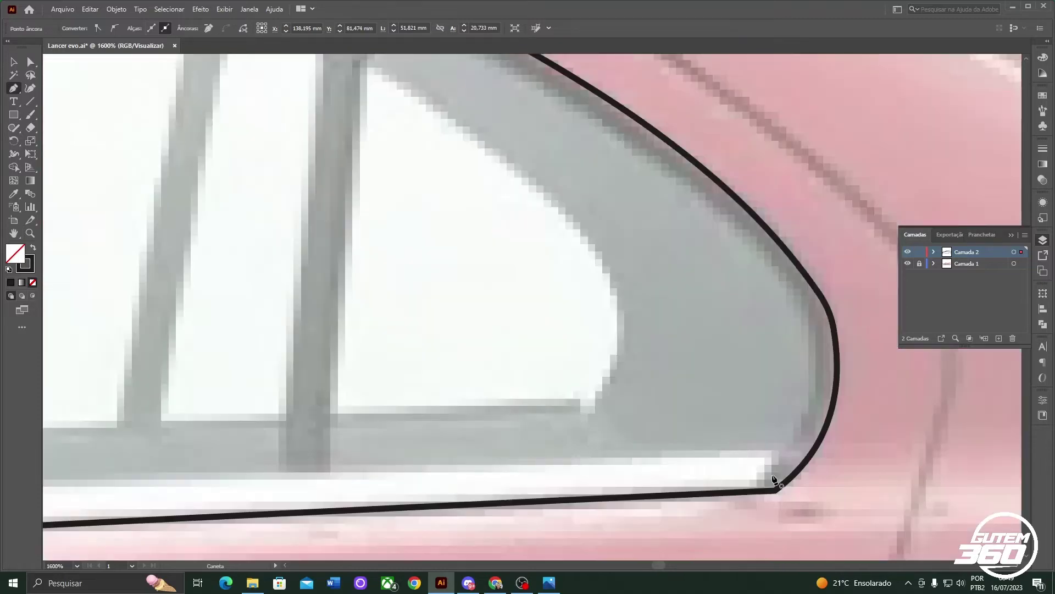
Step: Trace the rear door and quarter window's inner edge, curve its upper segments, and round its rear corner
click(752, 490)
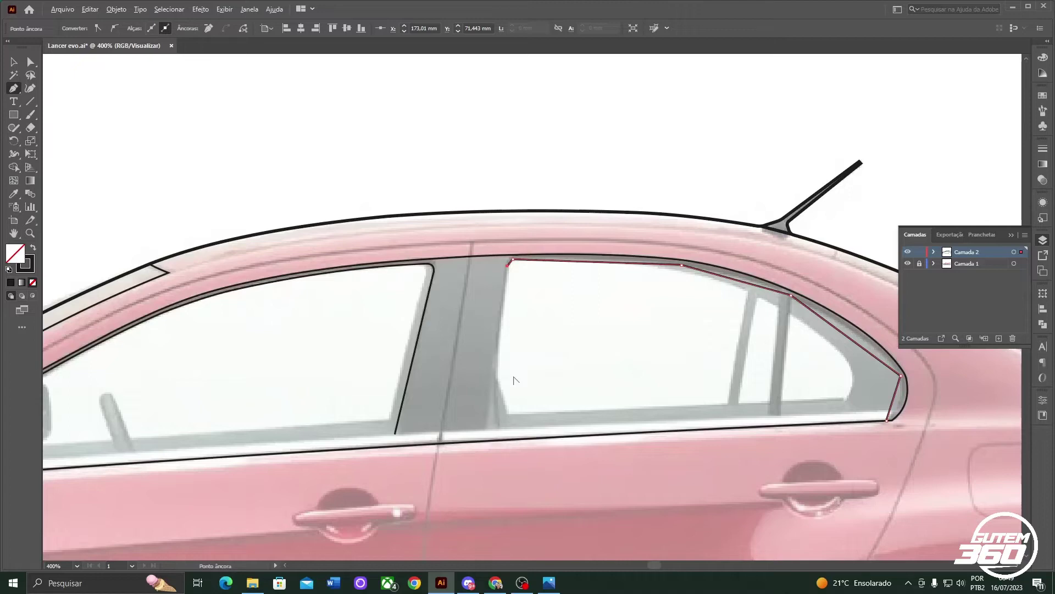
scroll(452, 266, up, 4)
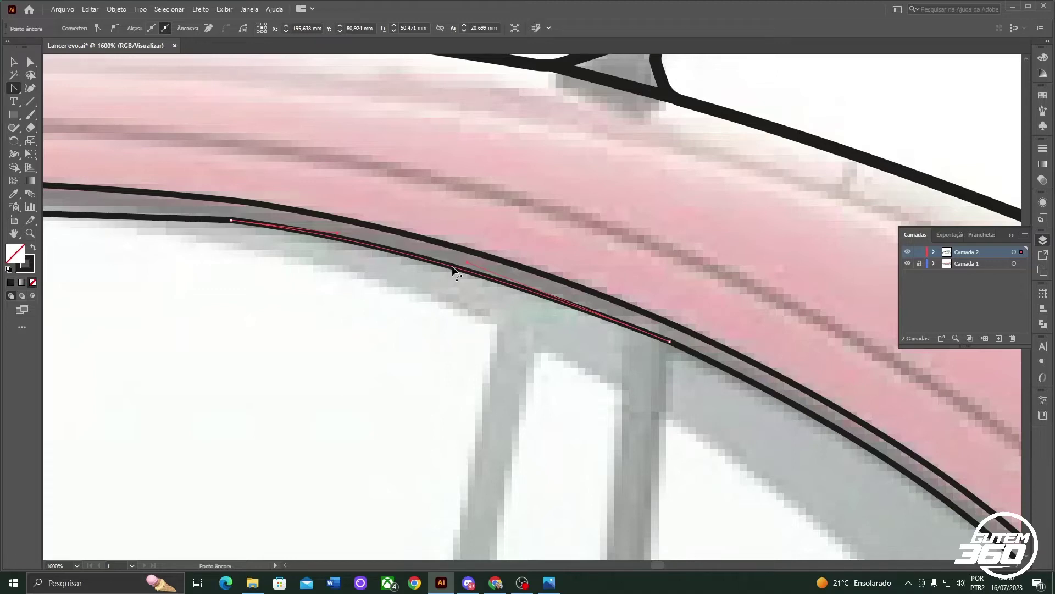
scroll(452, 266, down, 2)
scroll(147, 244, up, 5)
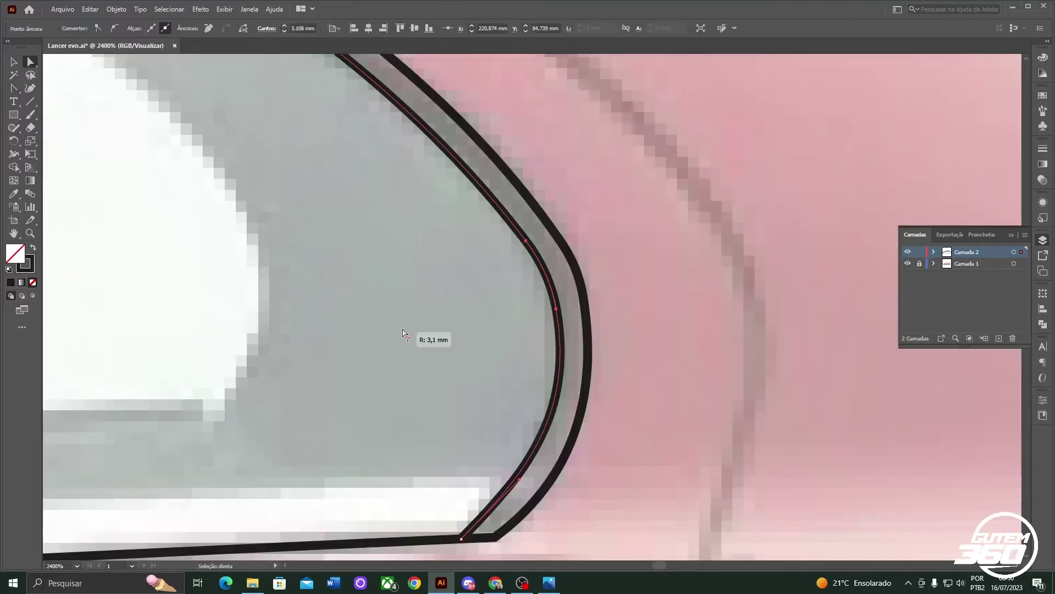
drag(403, 329, 430, 316)
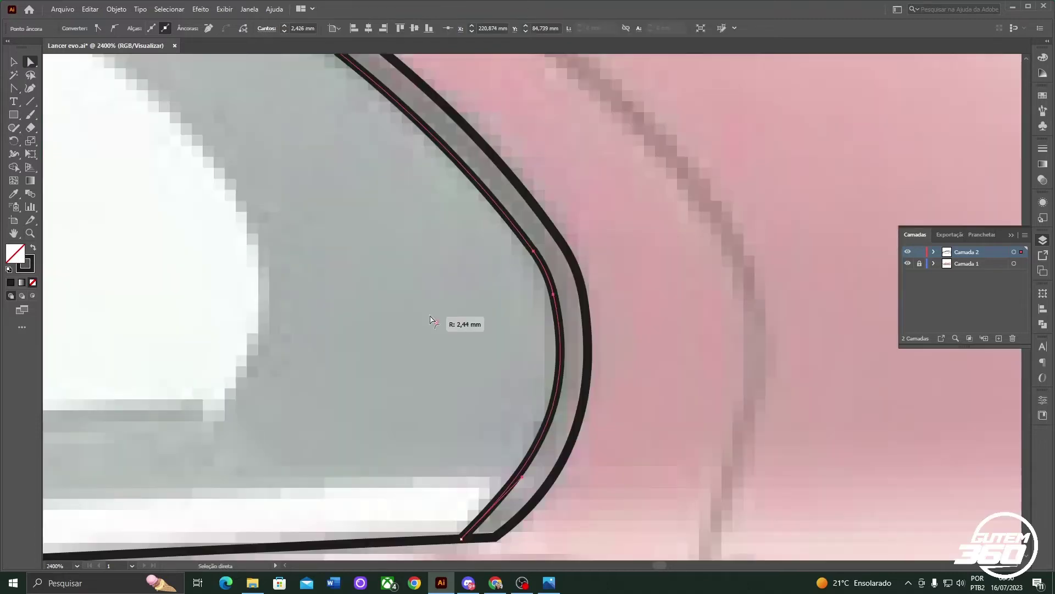
drag(430, 316, 546, 272)
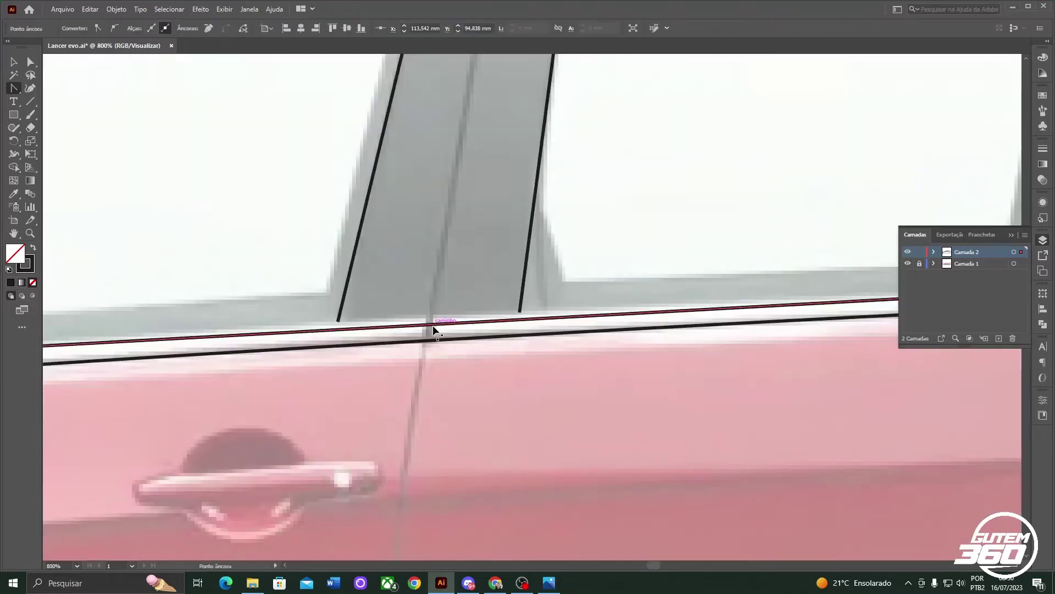
Step: Bend the trim line along the windows' lower edge to follow the photo and fit the pillar lines' lower ends to it
scroll(433, 325, up, 5)
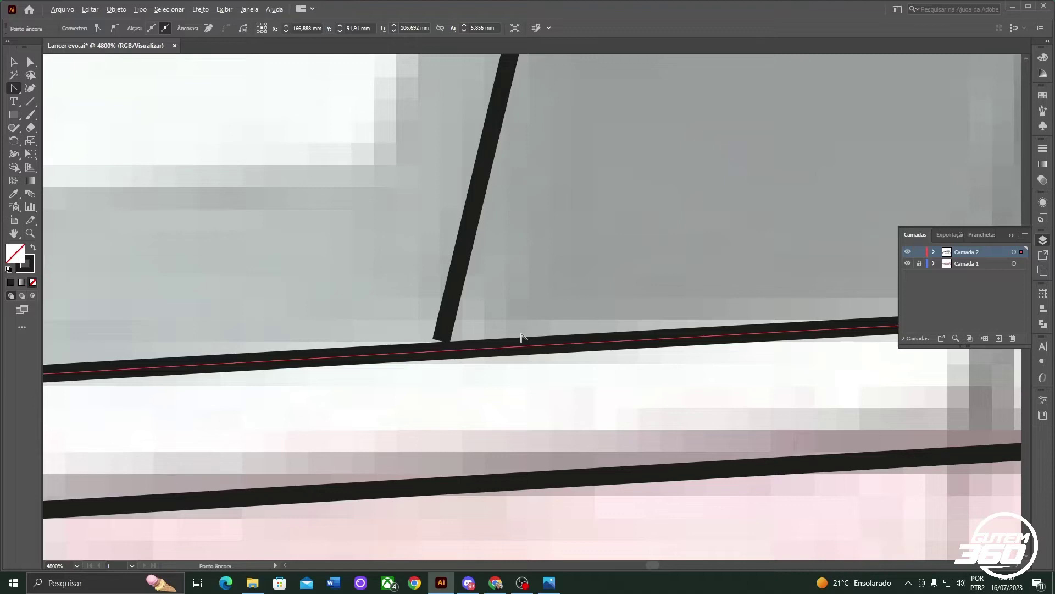
key(a)
scroll(676, 311, up, 3)
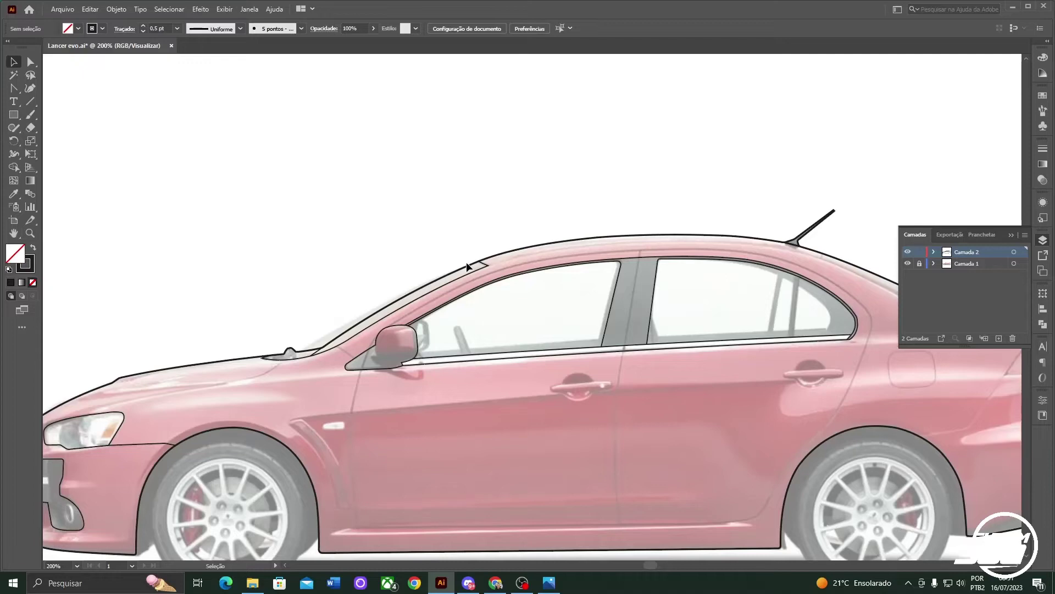
scroll(176, 358, up, 5)
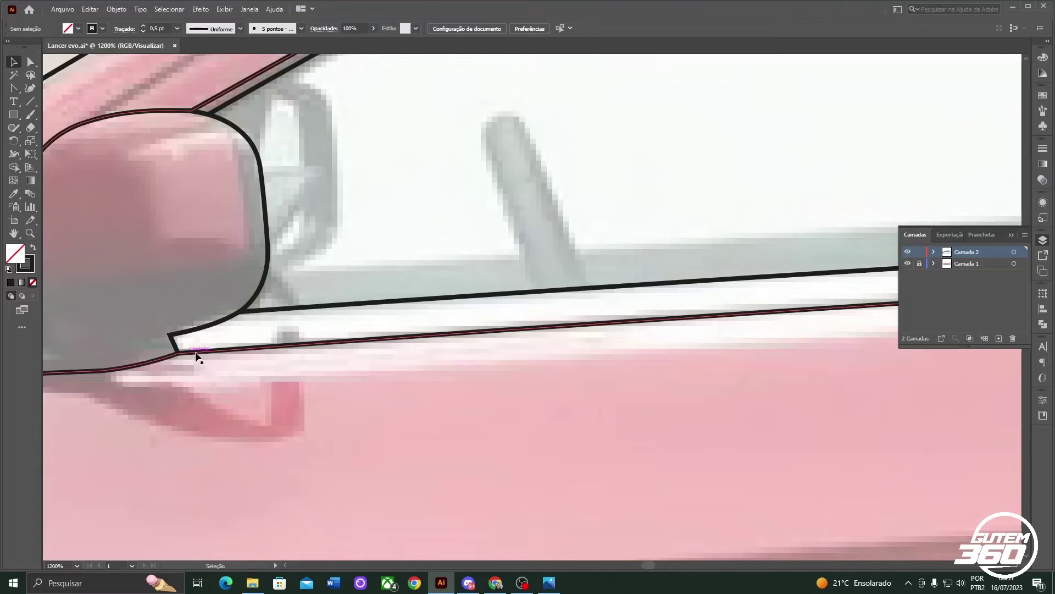
scroll(254, 346, down, 3)
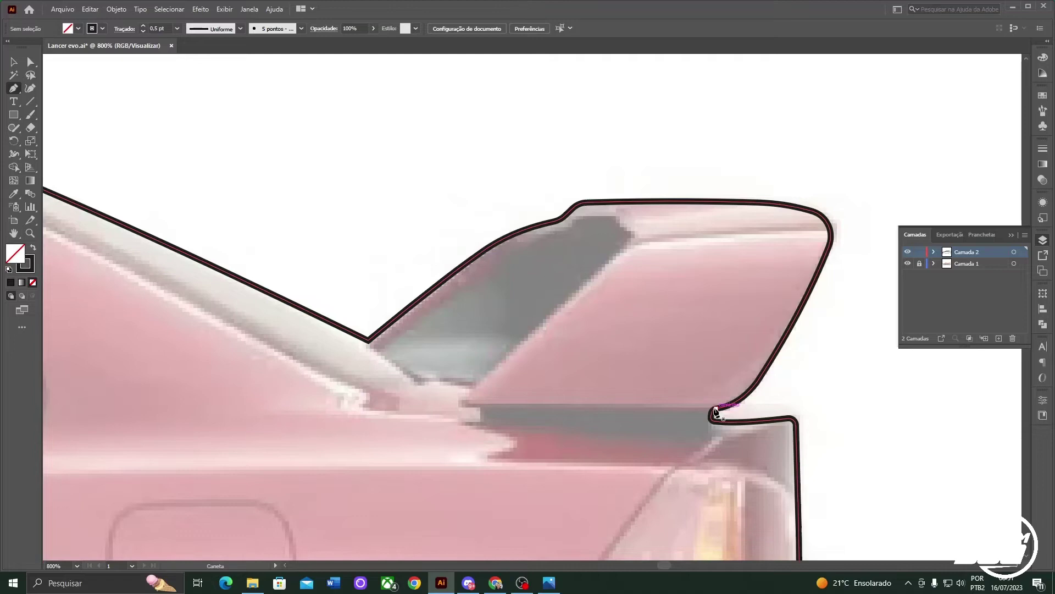
Step: Trace the rear spoiler's lower edge, then its diagonal inner edge up to the notch, with the Pen tool
click(716, 409)
click(462, 400)
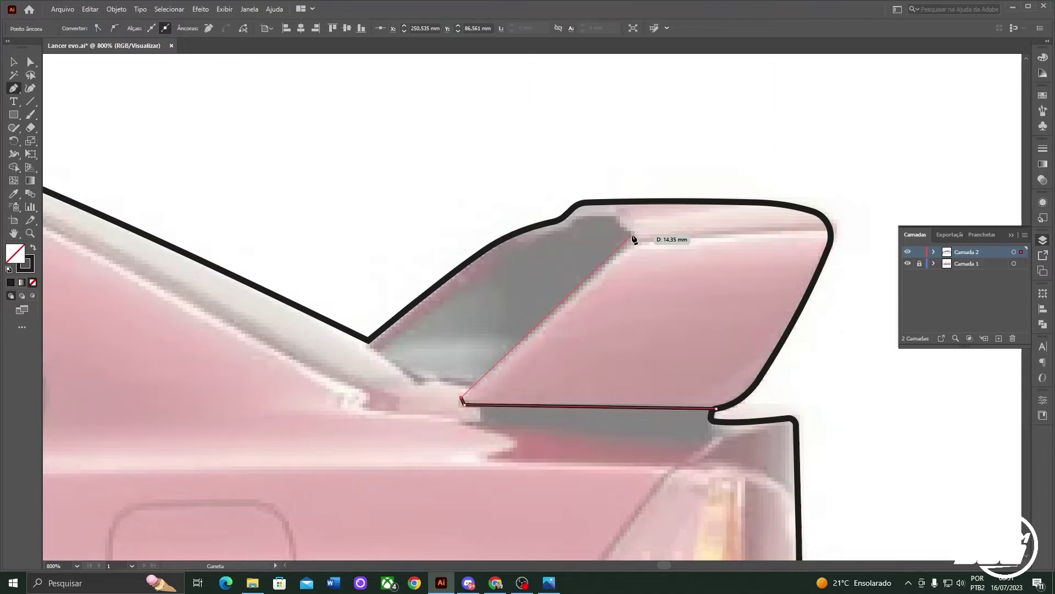
click(633, 237)
click(617, 224)
click(615, 217)
Step: Trace the rear spoiler opening's upper edge from the notch down to its front base, then along its lower edge with the Pen tool
click(579, 217)
click(566, 226)
click(512, 245)
click(379, 347)
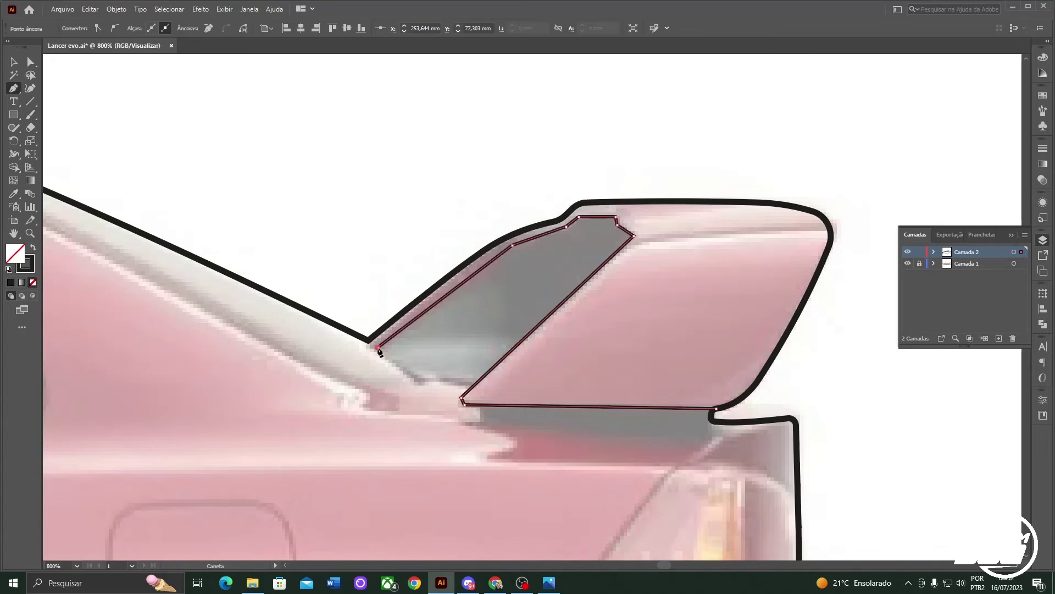
click(422, 379)
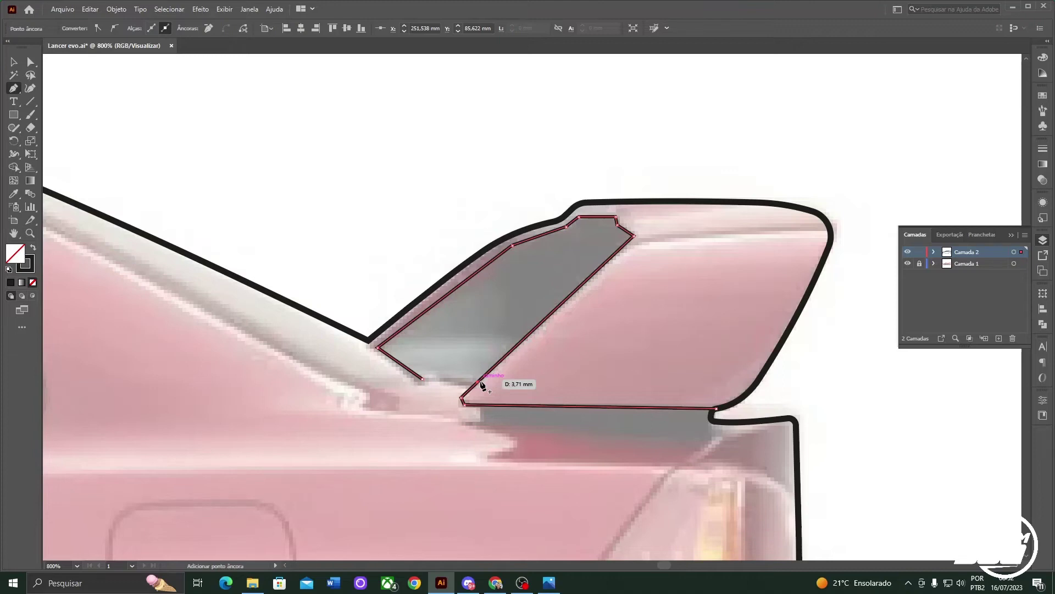
Step: Curve the spoiler opening's segments to follow the photo and join its open lower end to the diagonal inner edge
scroll(570, 246, up, 4)
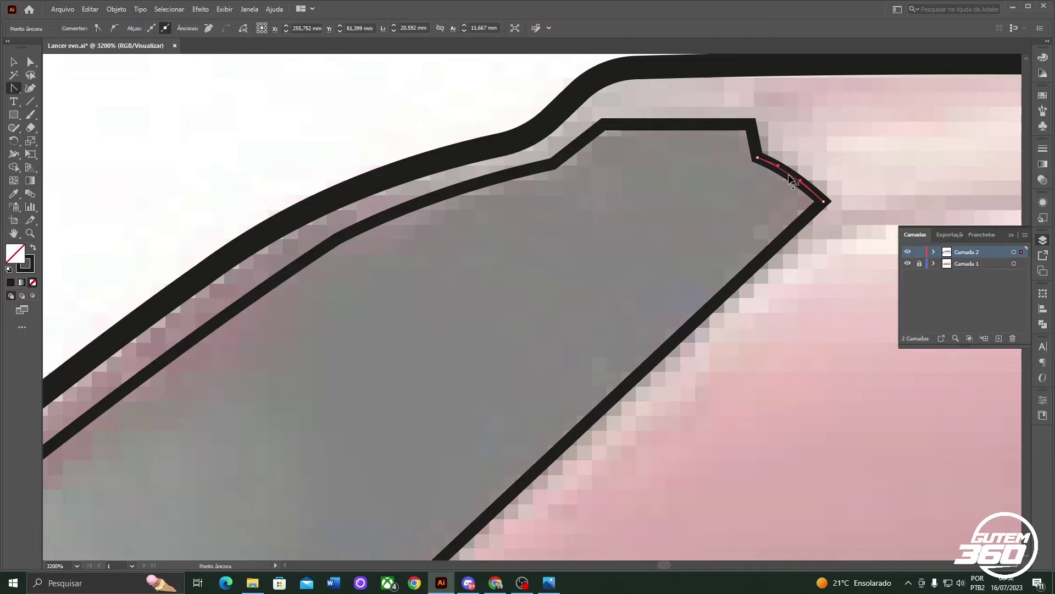
scroll(791, 179, down, 3)
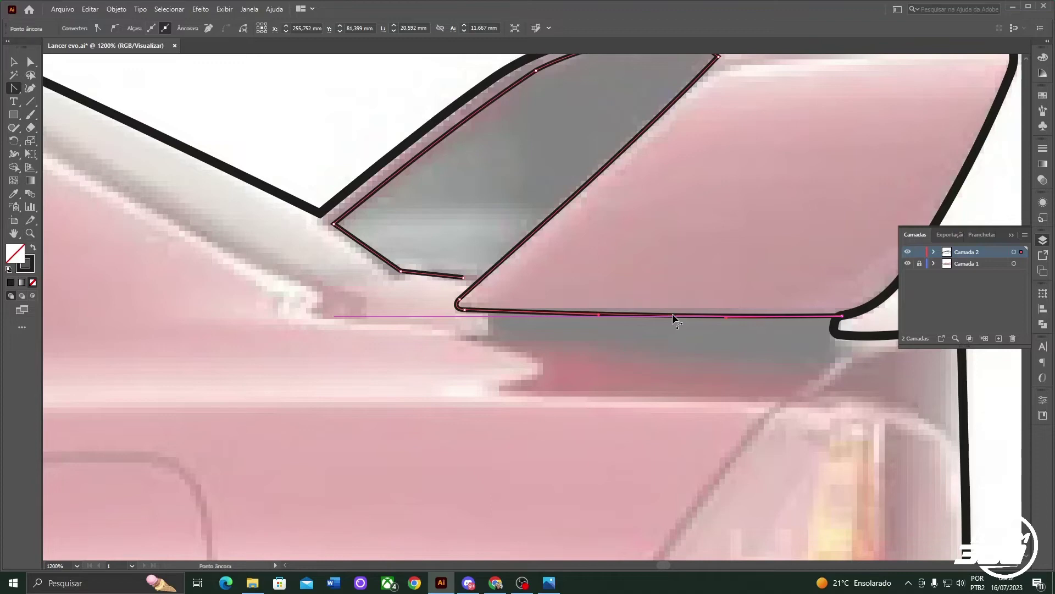
drag(501, 292, 555, 295)
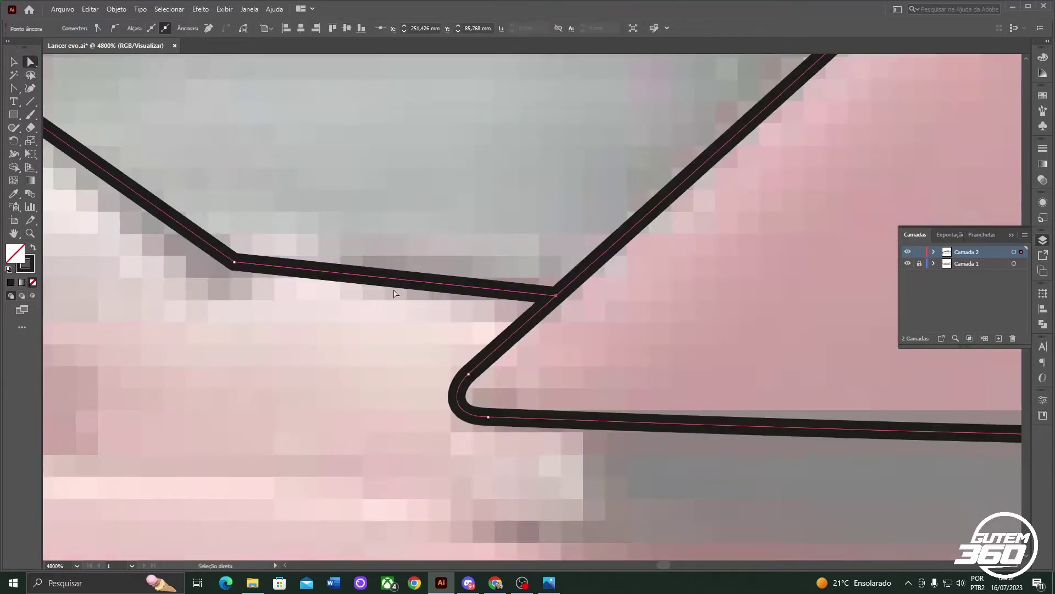
click(238, 256)
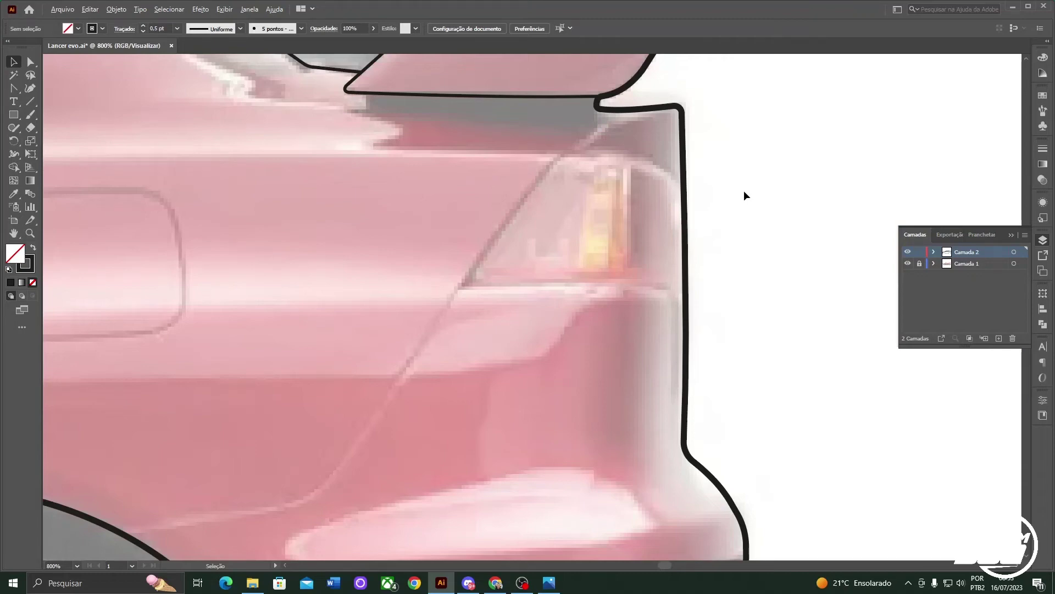
Step: Trace the taillight's upper edge and the bumper seam down from the rear outline, and draw the taillight's lower edge across to the seam
key(p)
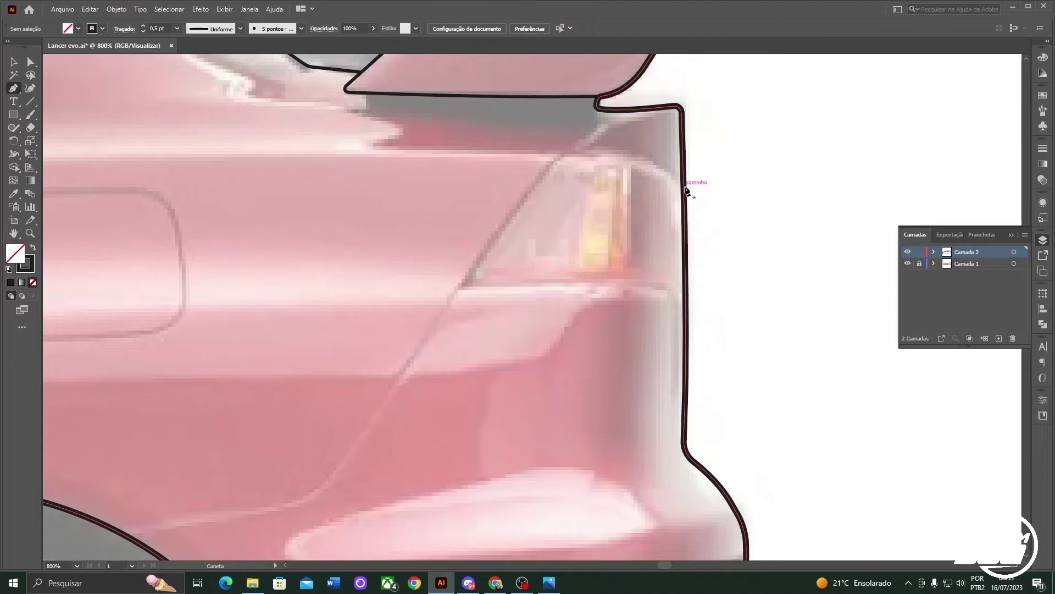
click(685, 188)
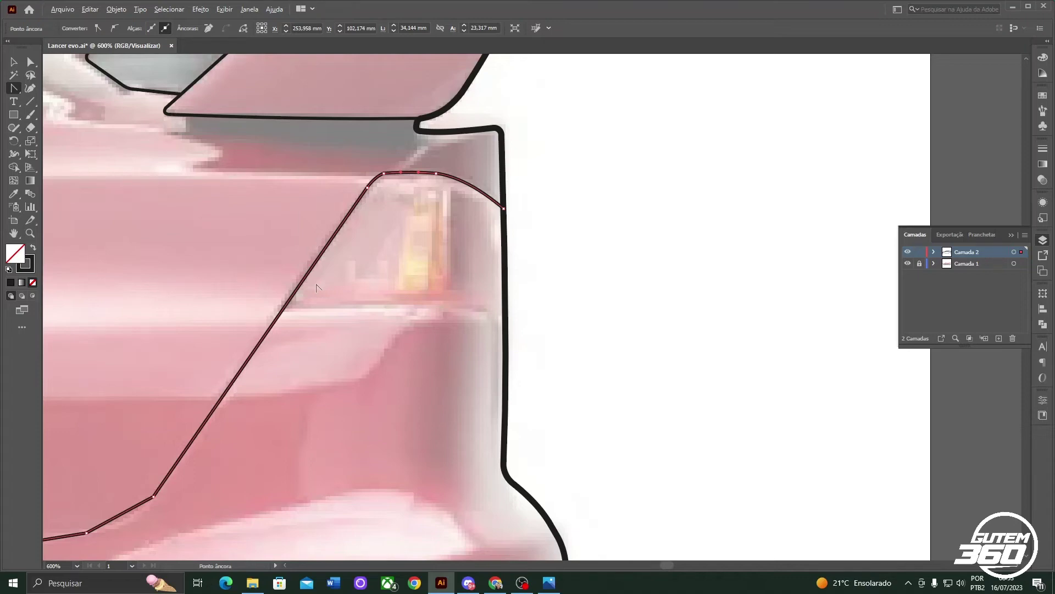
key(ctrl+plus)
key(ctrl+plus)
key(p)
click(657, 310)
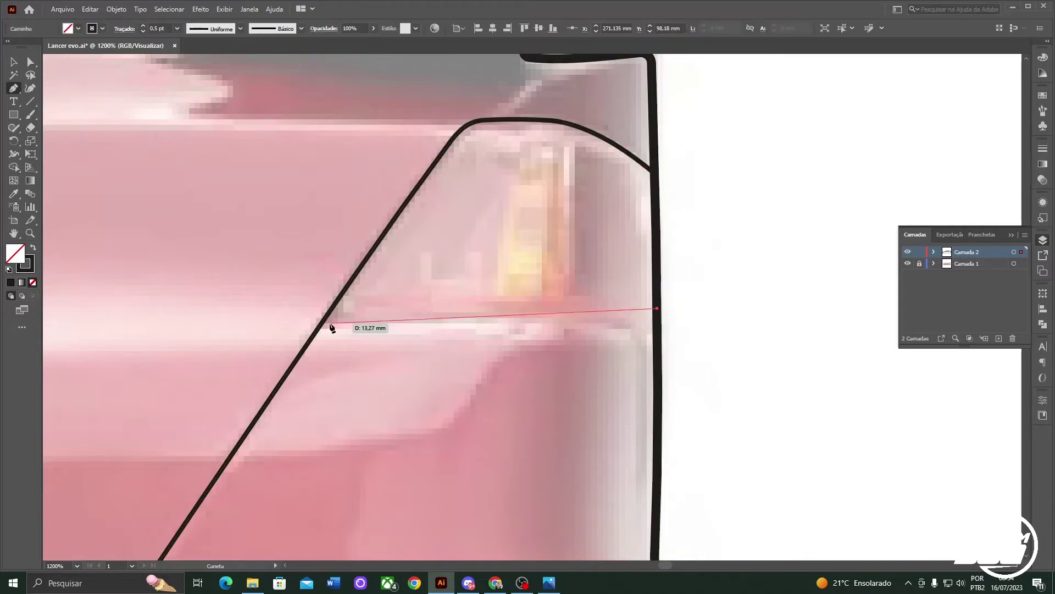
click(324, 319)
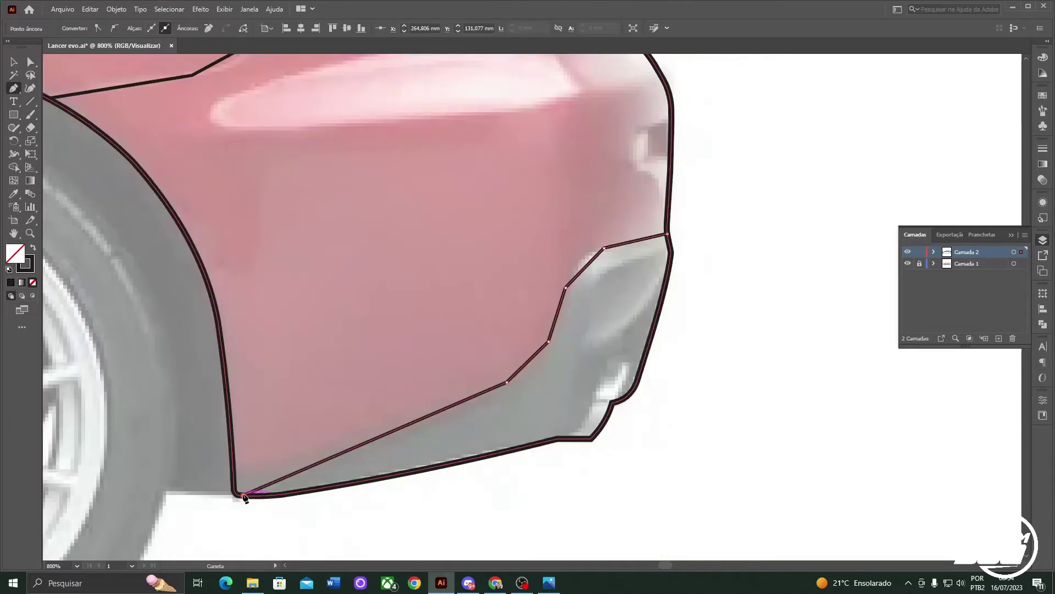
Step: Curve the corner segments of the gray lower rear bumper insert's upper edge to follow the photo
key(shift+c)
scroll(585, 266, up, 2)
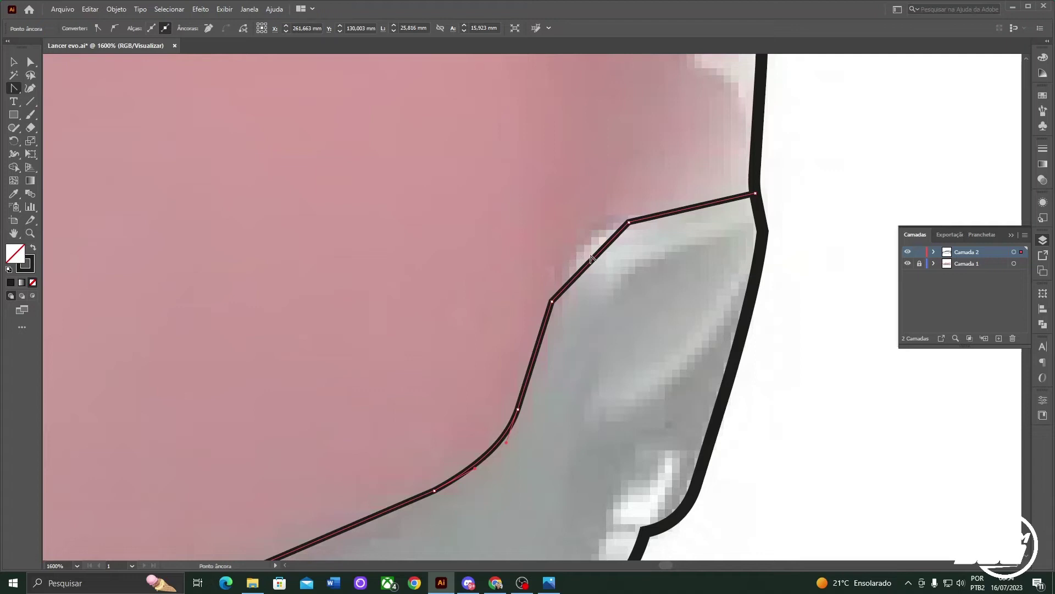
key(ctrl+minus)
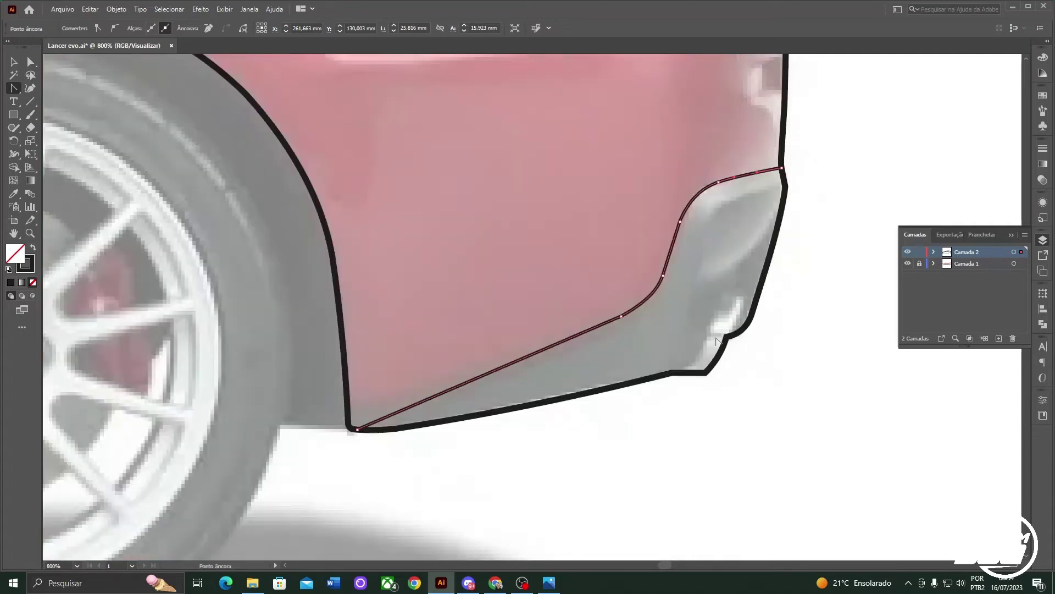
Step: Trace the small light detail at the rear end of the lower bumper insert with the Pen tool
key(p)
click(679, 373)
drag(718, 298, 742, 301)
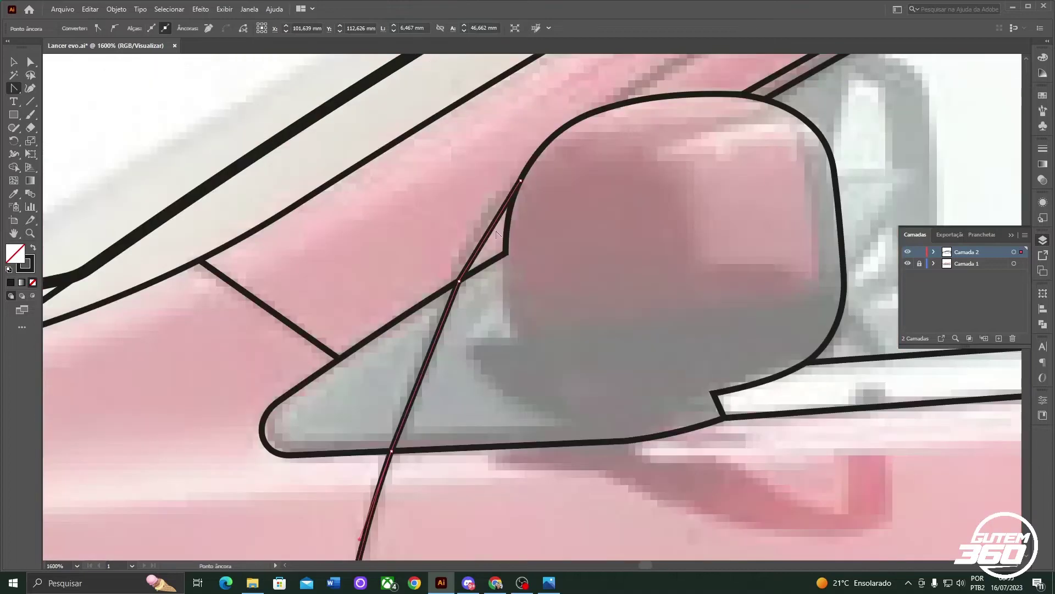
Step: Trace the door outline from the mirror to the sill, along the sill and around the rear door, and toggle the photo layer's visibility
alt+scroll(459, 393, down, 4)
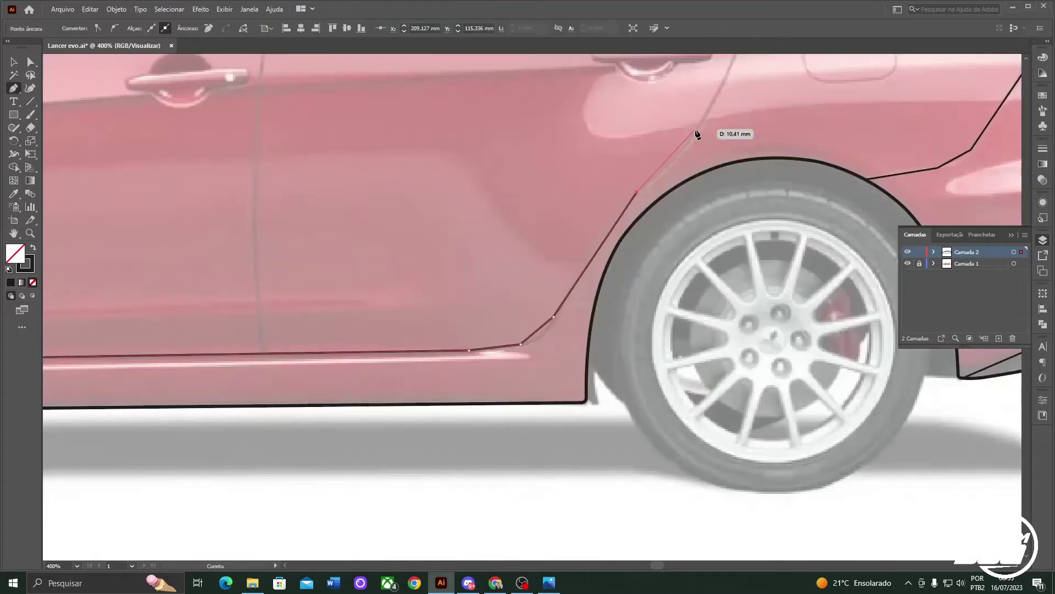
alt+scroll(697, 134, up, 3)
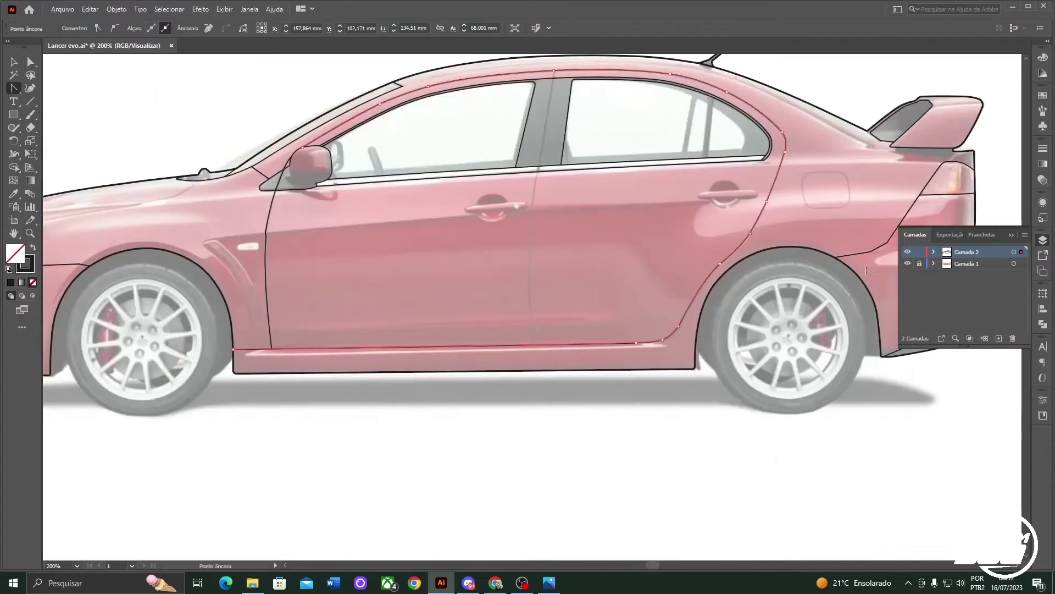
click(907, 264)
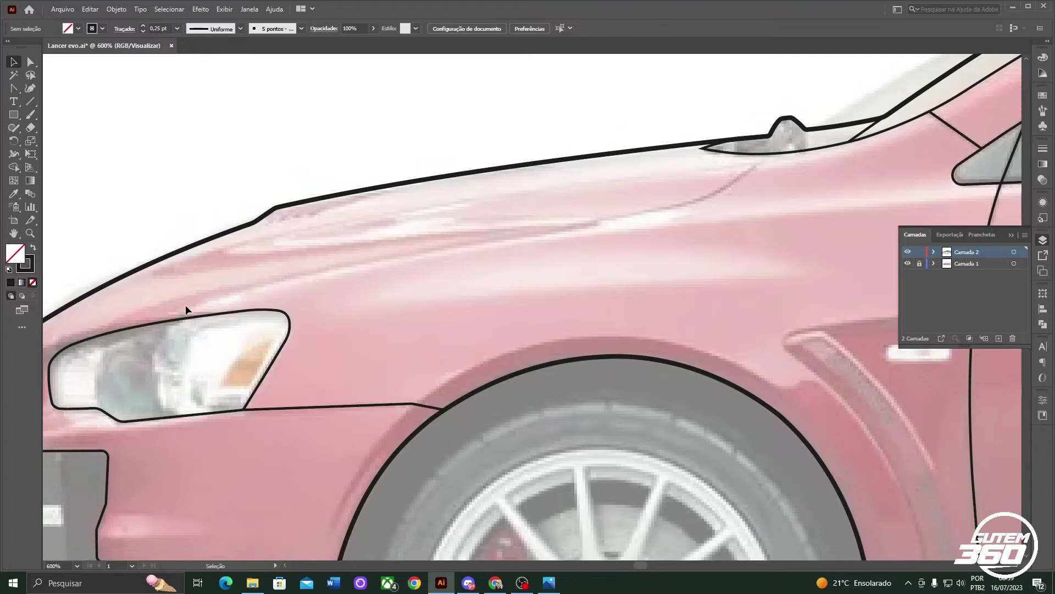
Step: Trace the hood seam from the wiper area down to the headlight's upper edge with the Pen tool, fitting it to the photo
key(p)
key(ctrl+plus)
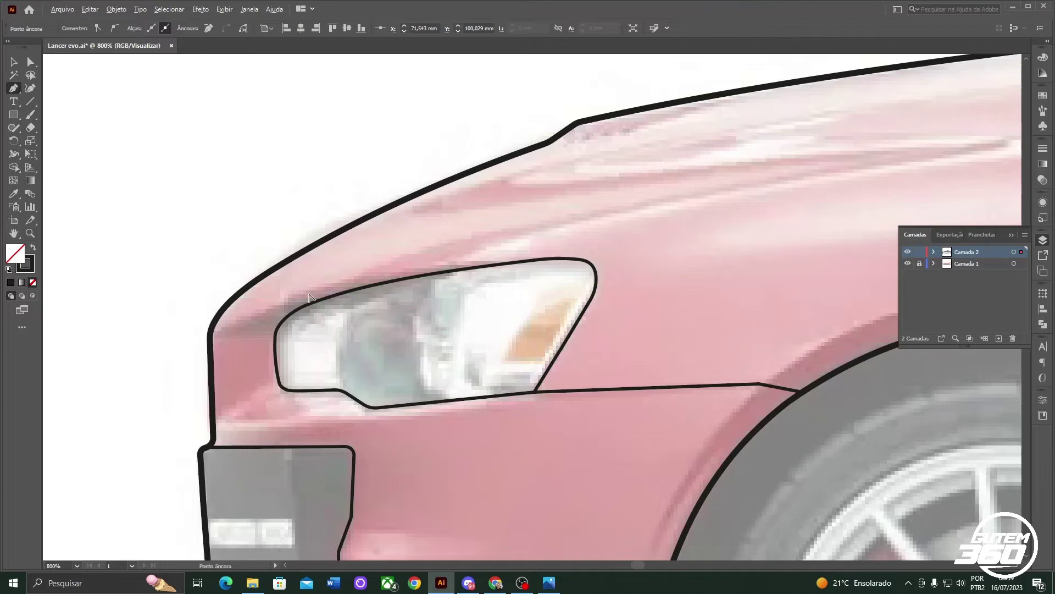
scroll(419, 268, right, 1)
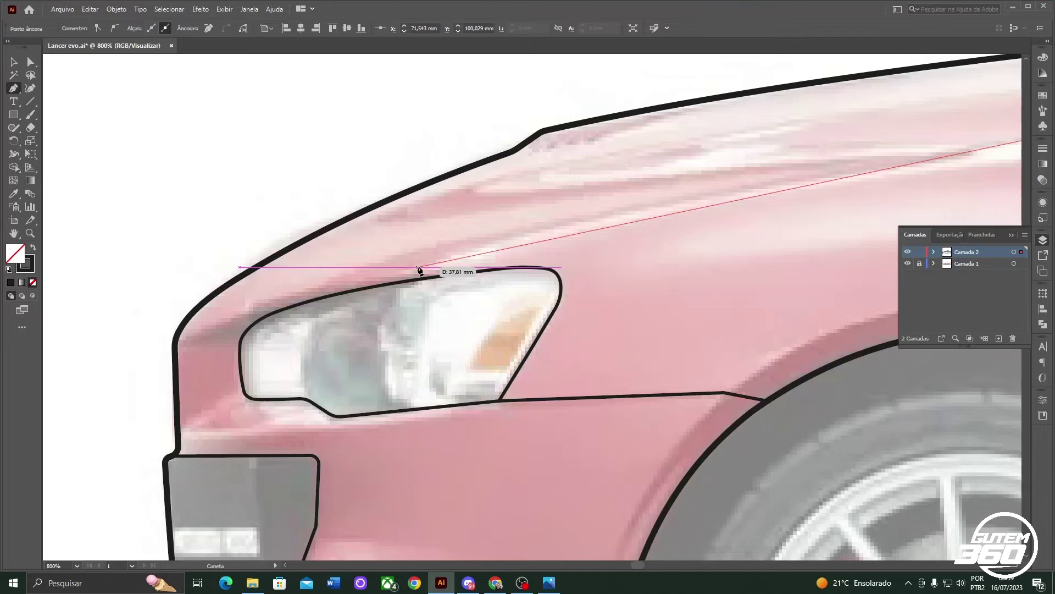
drag(415, 281, 434, 285)
key(ctrl+plus)
click(28, 63)
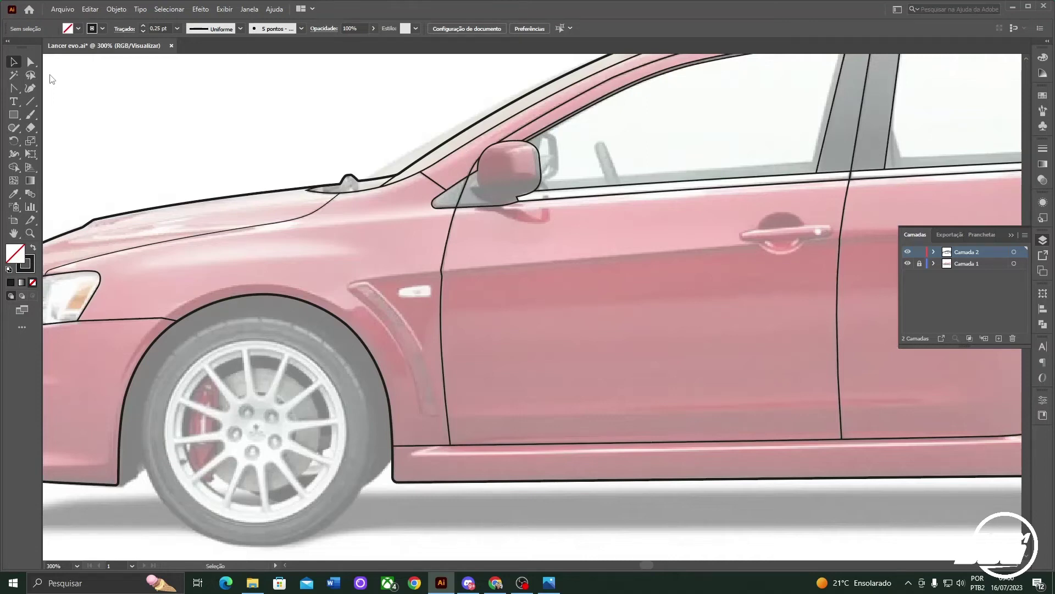
Step: Trace the rear window's lower edge from the roof to the spoiler base and select the resulting line
key(ctrl+1)
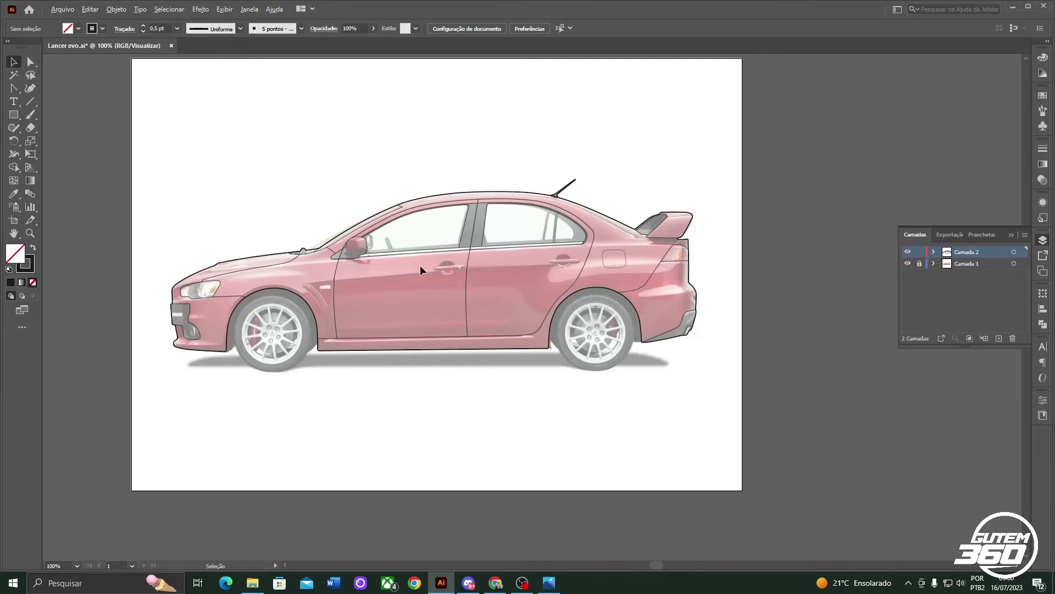
scroll(638, 213, up, 4)
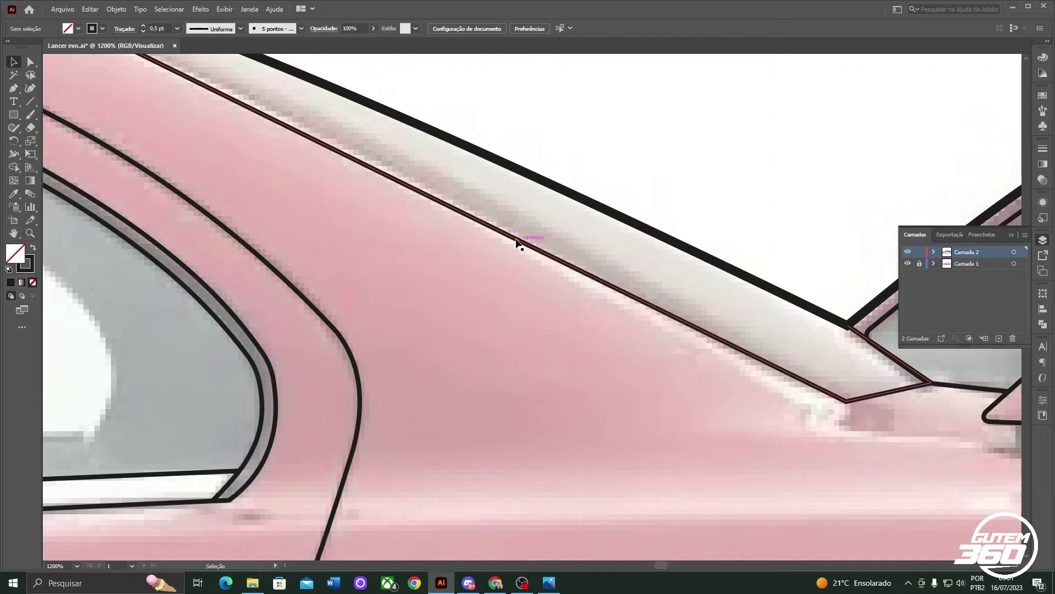
click(516, 242)
key(ctrl+minus)
key(ctrl+minus)
key(ctrl+minus)
key(ctrl+minus)
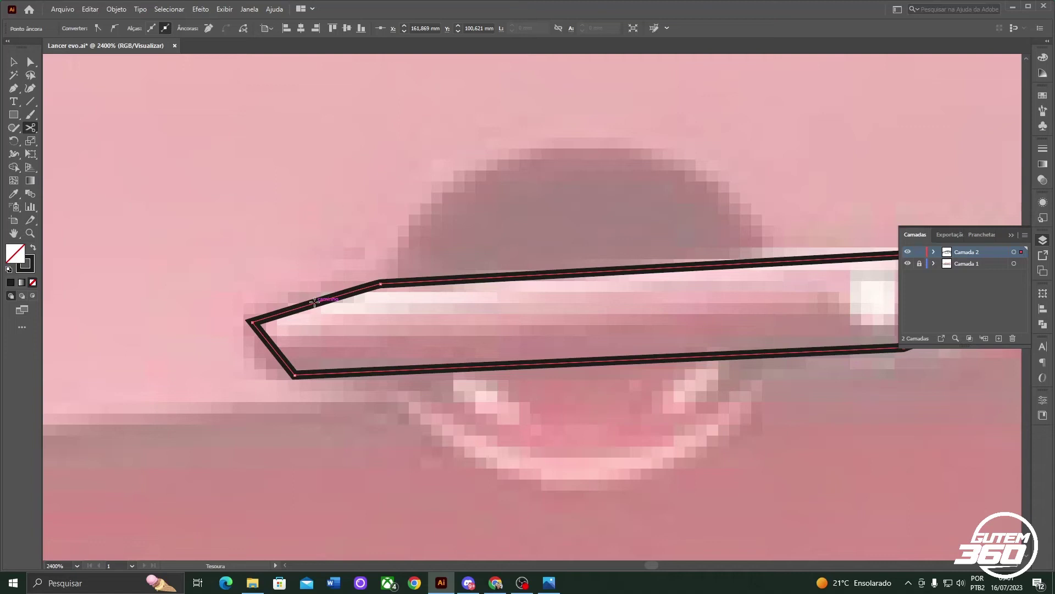
Step: Refine the front door handle's outline by curving its upper edge and rounding its ends to match the photo
click(315, 301)
key(shift+c)
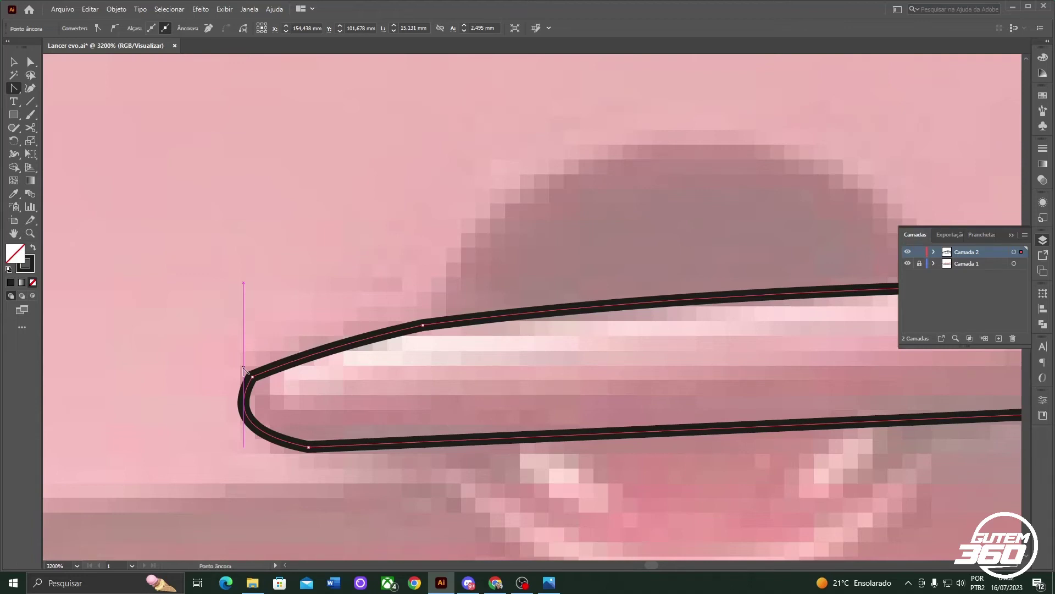
drag(244, 369, 306, 352)
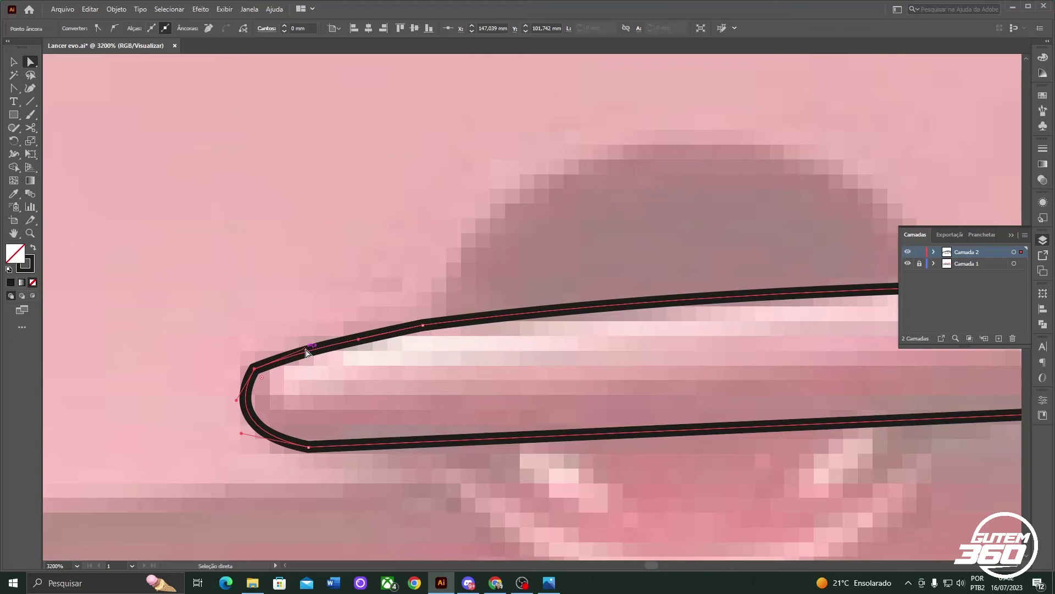
key(ctrl+minus)
key(ctrl+minus)
key(ctrl+minus)
key(ctrl+minus)
key(ctrl+minus)
click(14, 61)
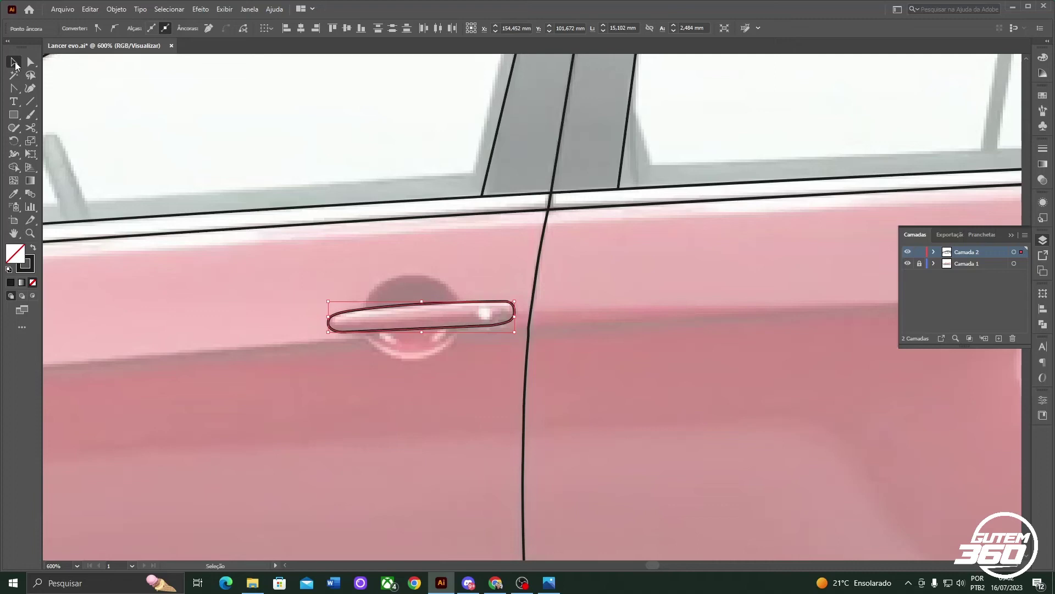
Step: Try to outline the front door handle's recess with an ellipse about 8.2 by 6.6 mm and combine it with the handle
click(416, 357)
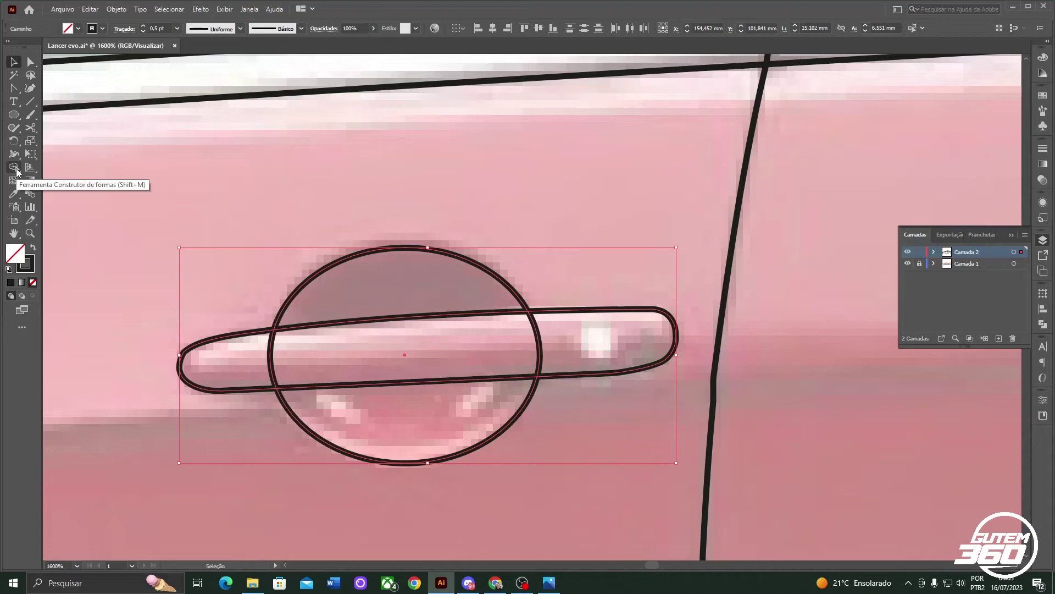
click(16, 171)
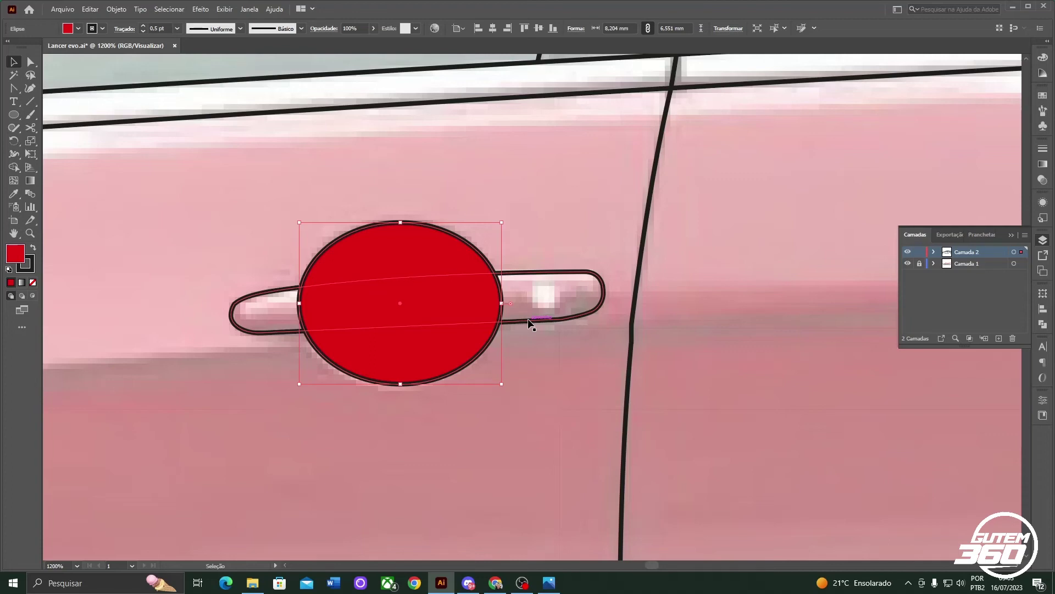
drag(274, 332, 284, 353)
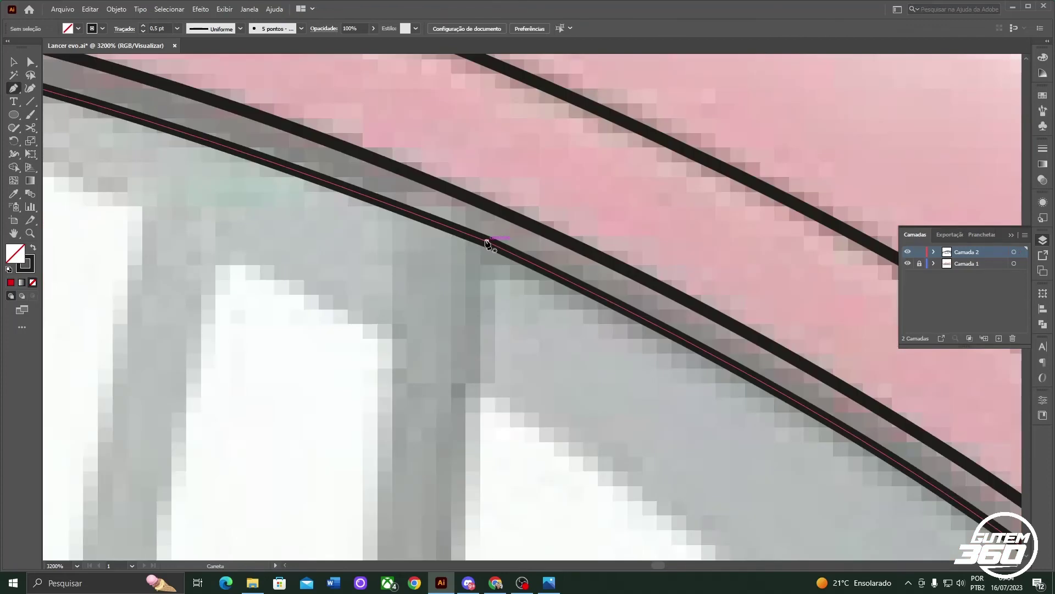
Step: Try to trace the rear quarter window's divider starting from the window's inner edge
drag(487, 242, 498, 247)
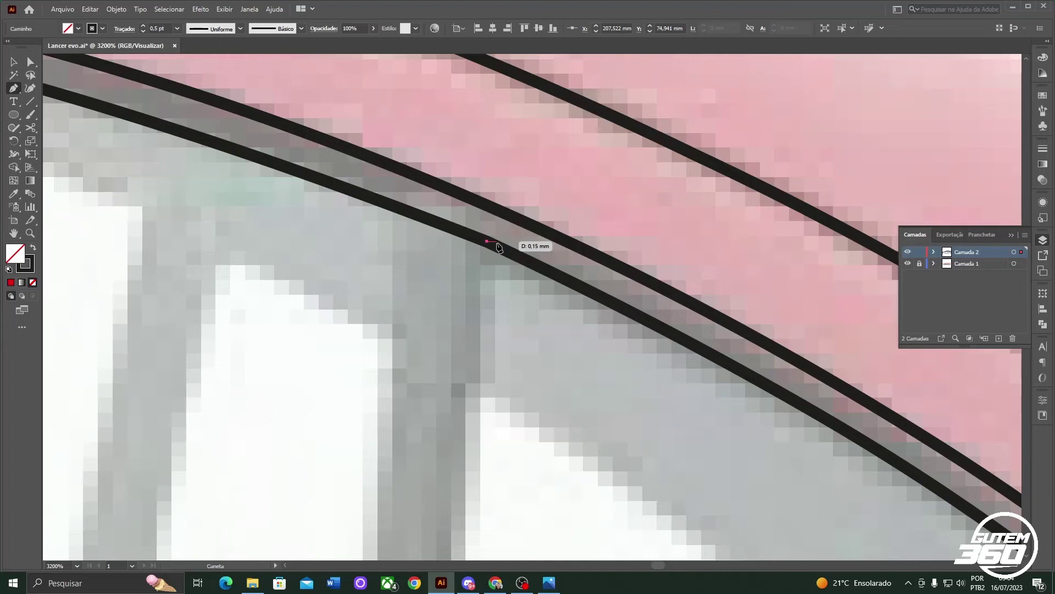
key(v)
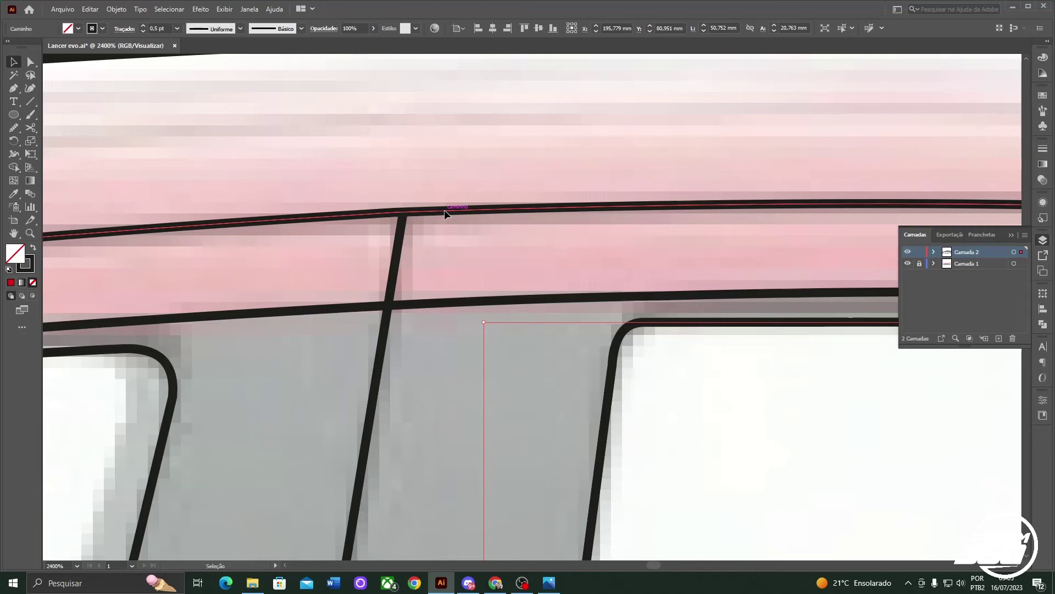
click(444, 210)
key(n)
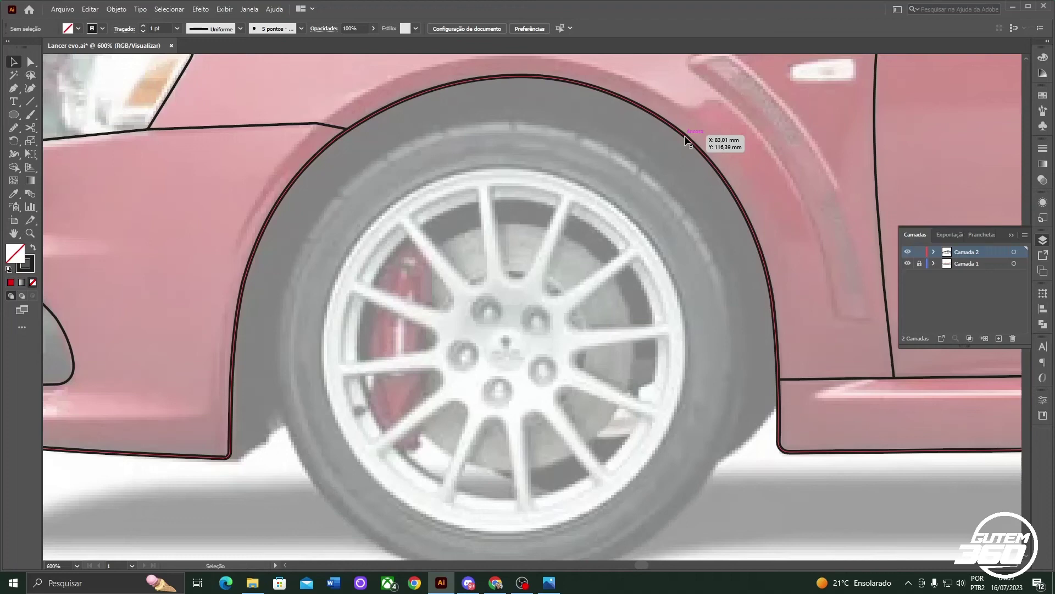
Step: Undo the last resize of the rear tire's circle and fit it, about 37.6 mm wide, to the tire
scroll(336, 277, down, 4)
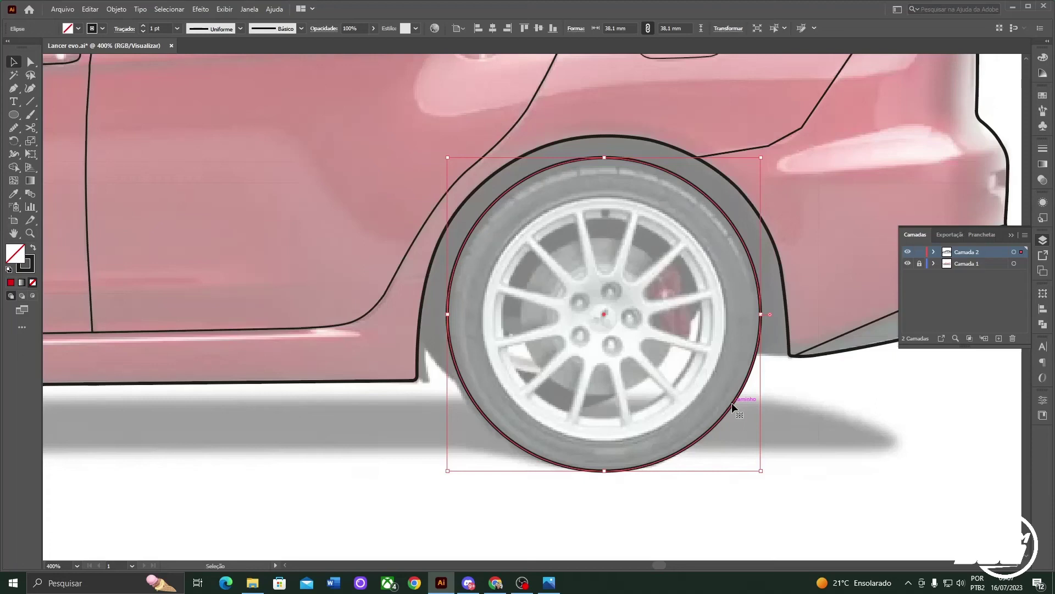
key(ctrl+z)
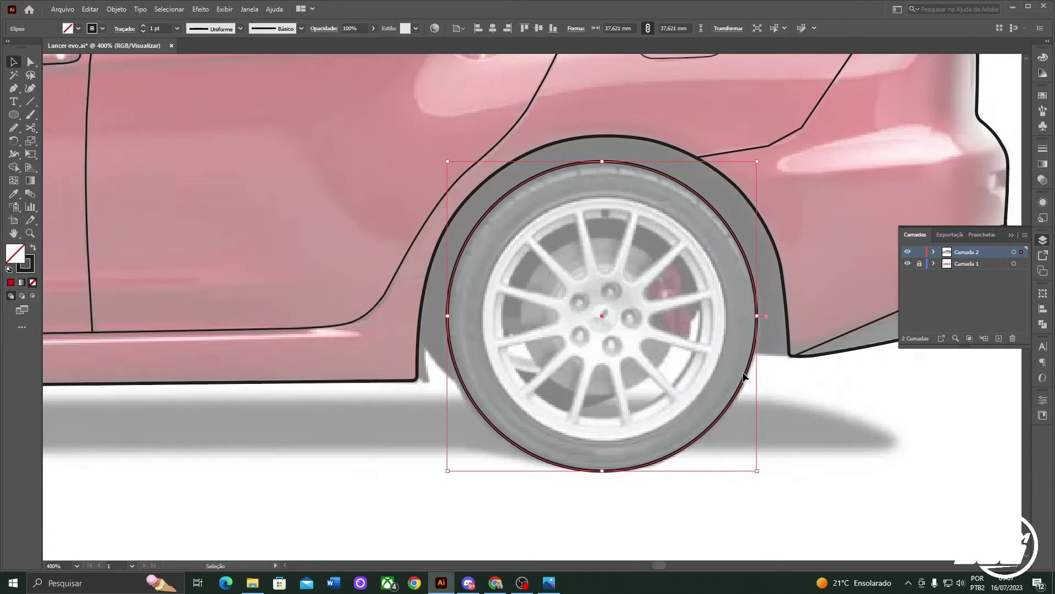
drag(743, 376, 720, 421)
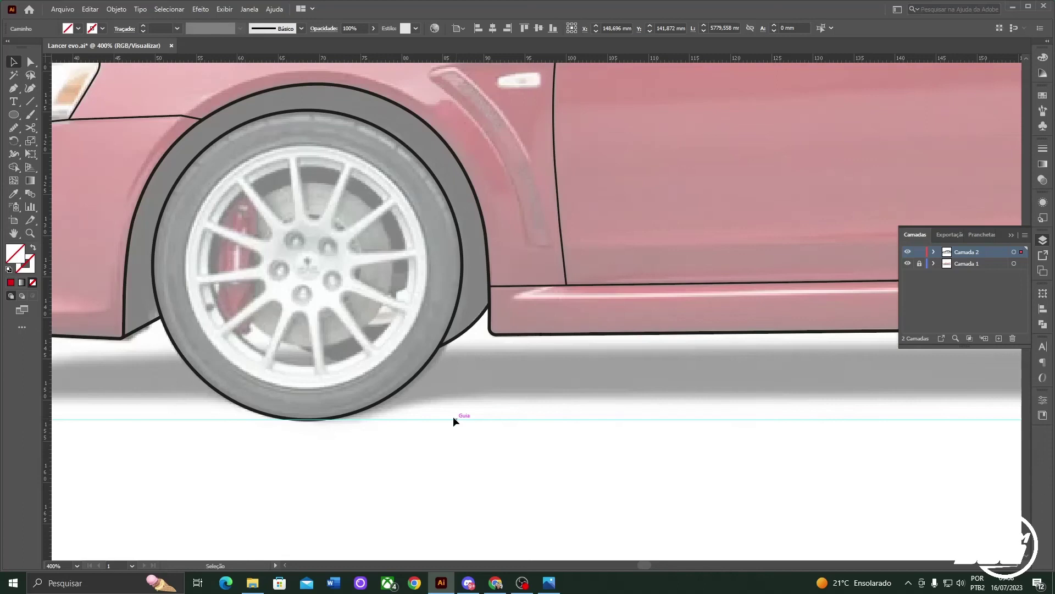
Step: Delete the horizontal guide under the tires and trace the car's ground shadow with the Pen tool, adjusting its rear tip
key(Delete)
key(p)
scroll(443, 356, left, 5)
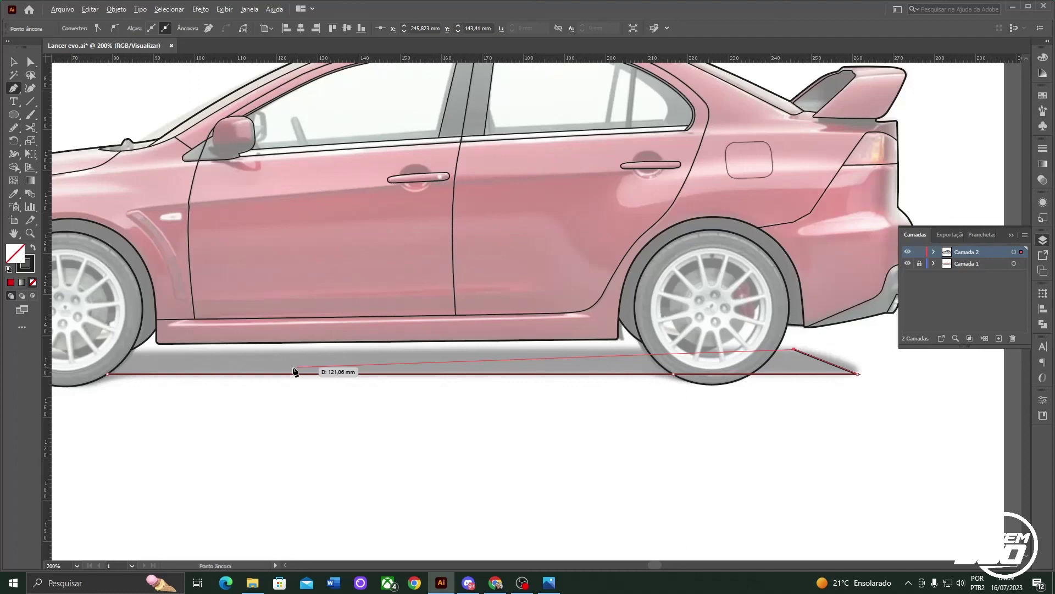
click(294, 371)
key(ctrl+plus)
key(ctrl+plus)
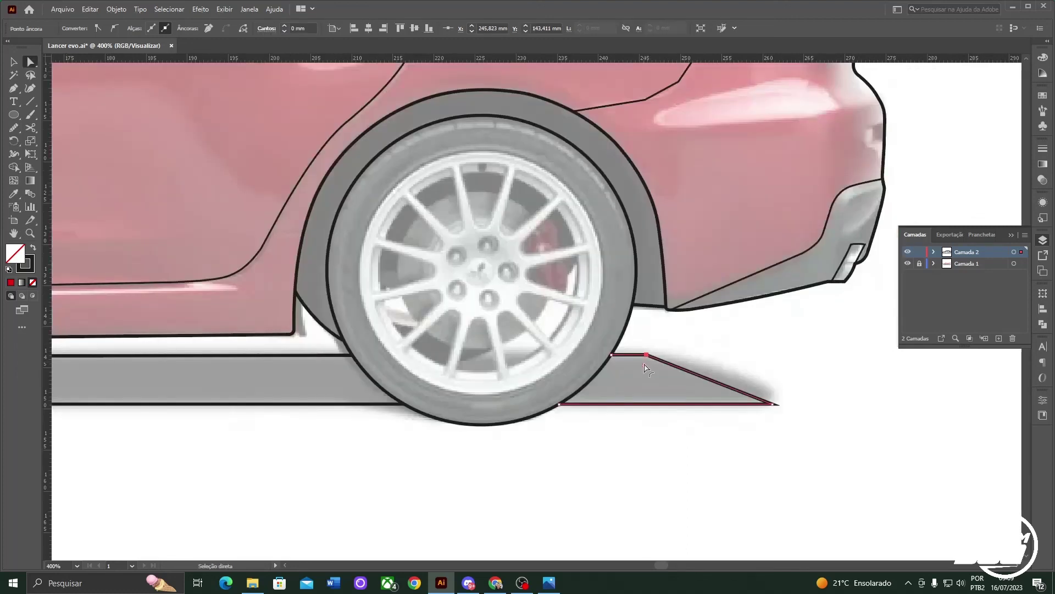
drag(764, 402, 730, 402)
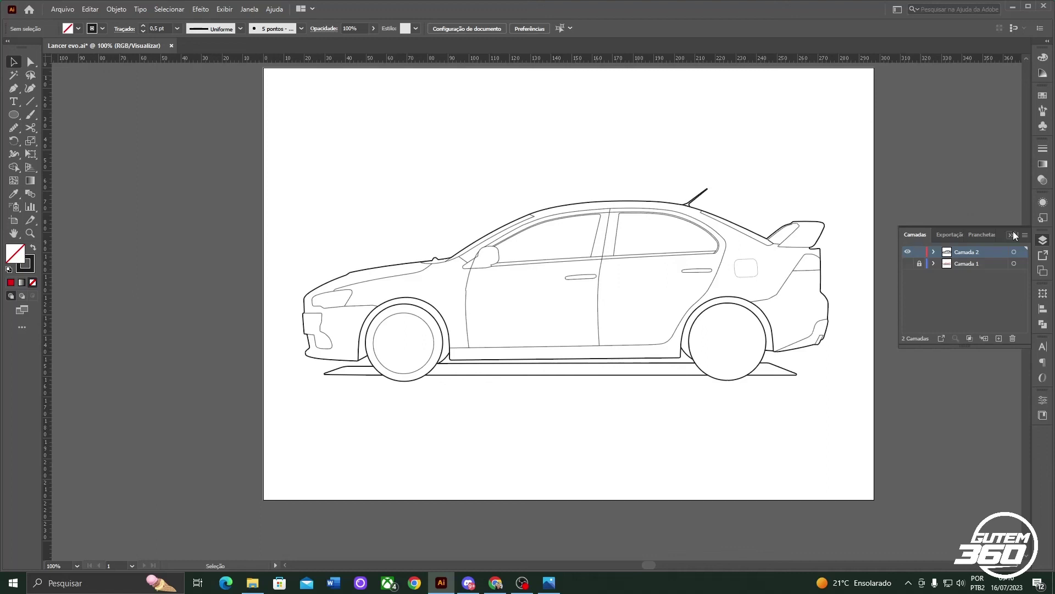
Step: Collapse the layer list and examine the traced car's line art without the photo
click(1015, 235)
scroll(660, 275, up, 1)
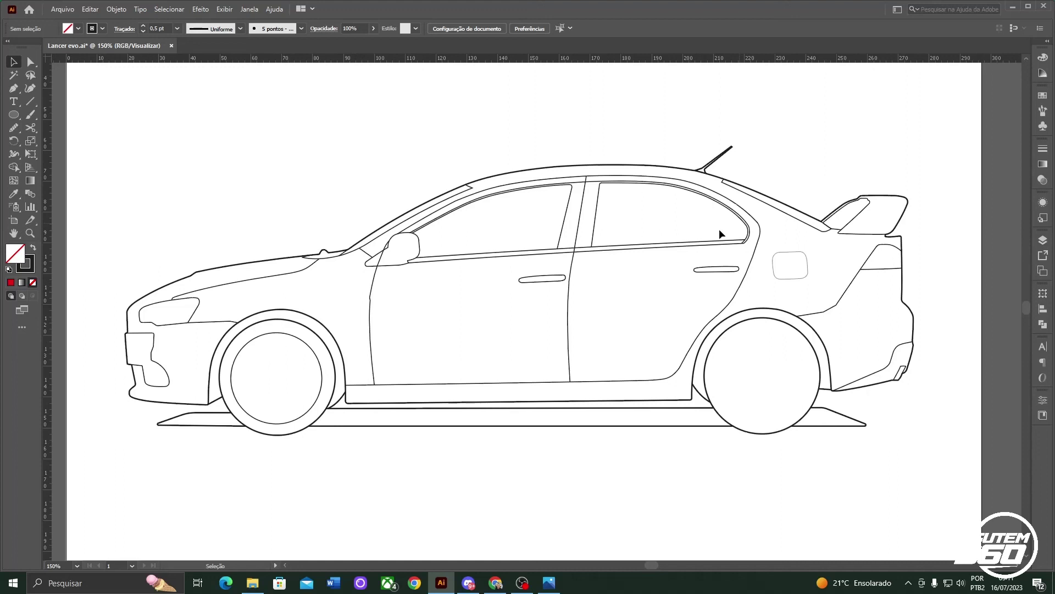